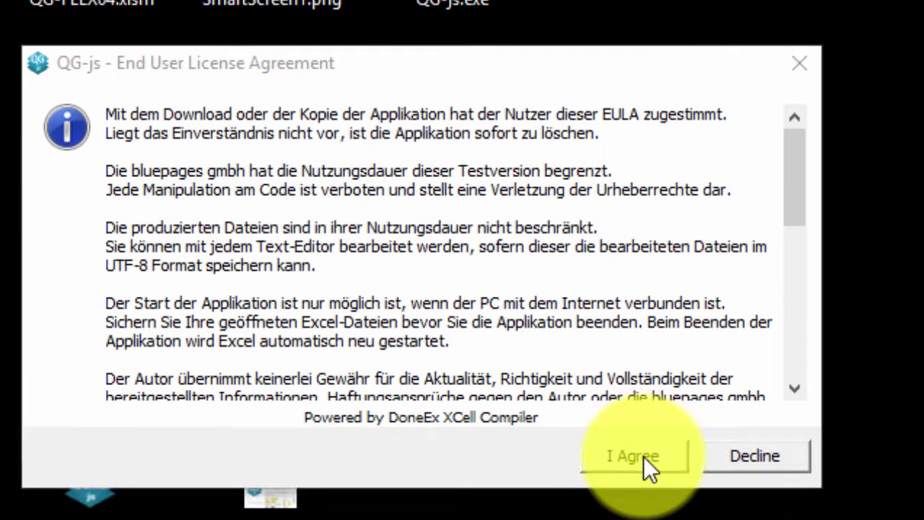
- Accept the QG-js licence agreement so the workbook opens with its English–German vocabulary list
click(644, 456)
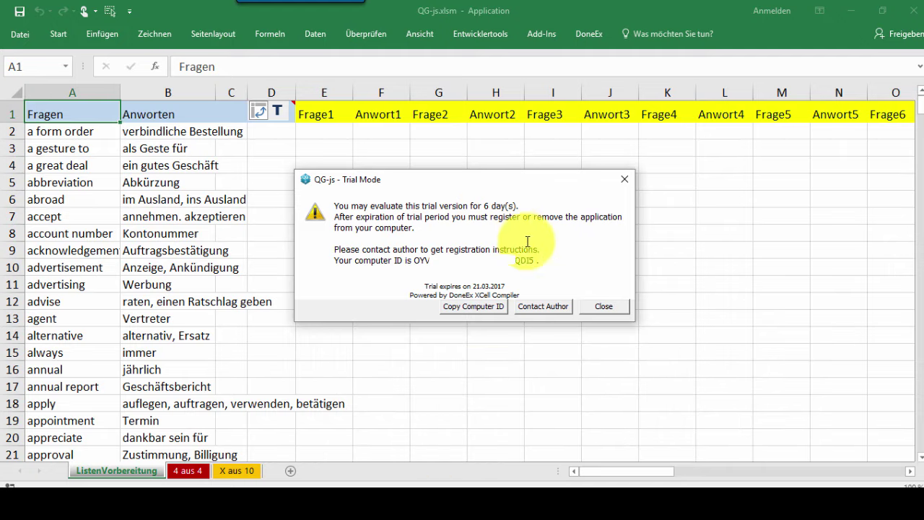
- Close the Trial Mode notice and correct the B1 header to read 'Antworten'
click(608, 307)
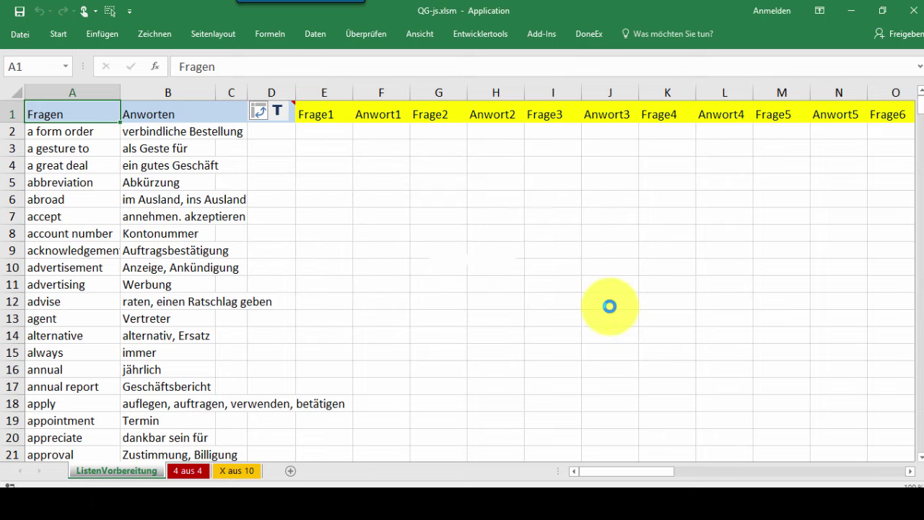
click(166, 114)
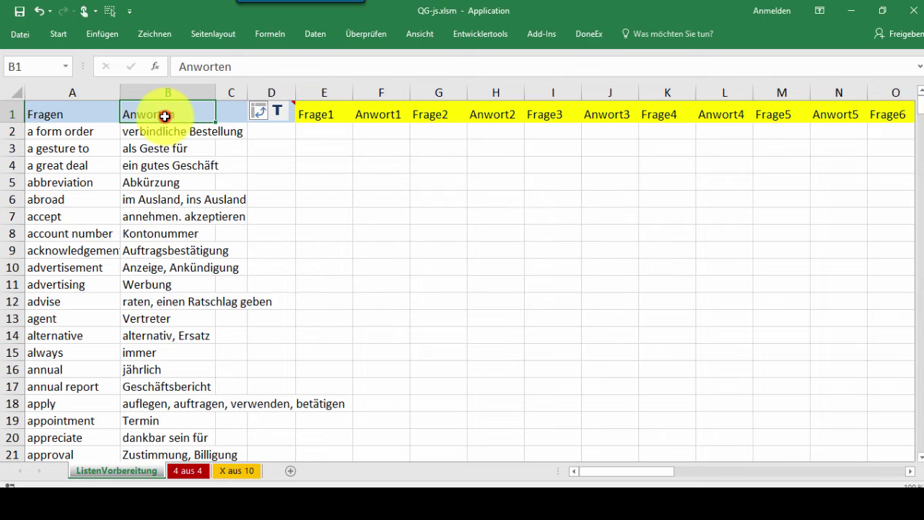
click(194, 67)
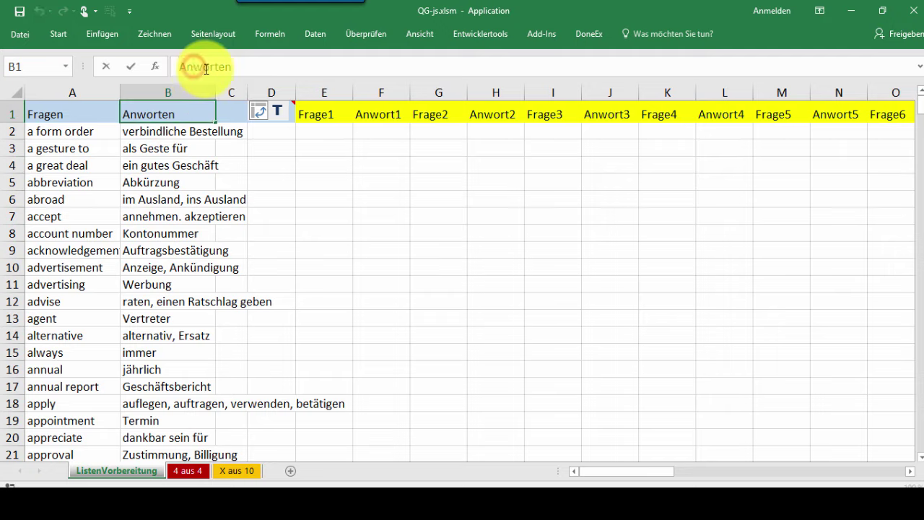
text(t)
click(202, 113)
click(203, 160)
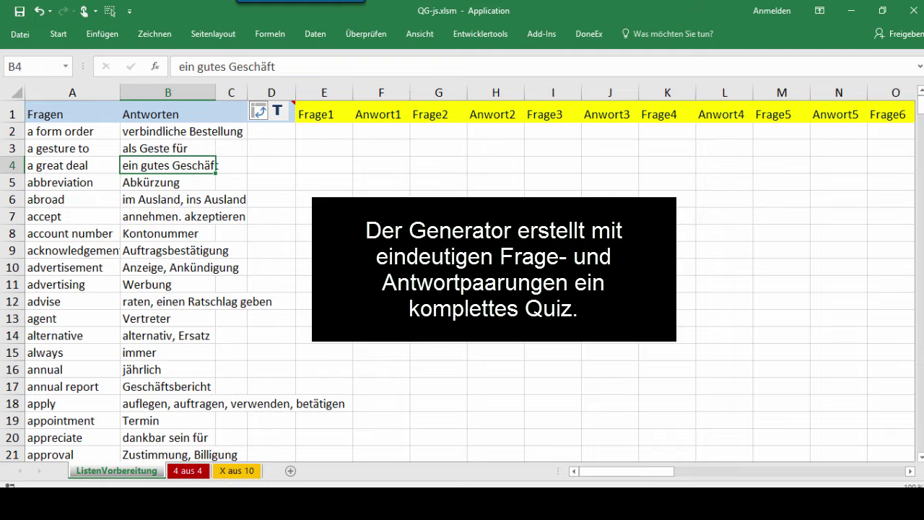
- Maximize the wer-weiss-was.net browser window and reshuffle the World Cup quiz with Frage wiederholen
mouse_move(829, 147)
mouse_down()
mouse_move(116, 77)
mouse_move(110, 64)
mouse_up()
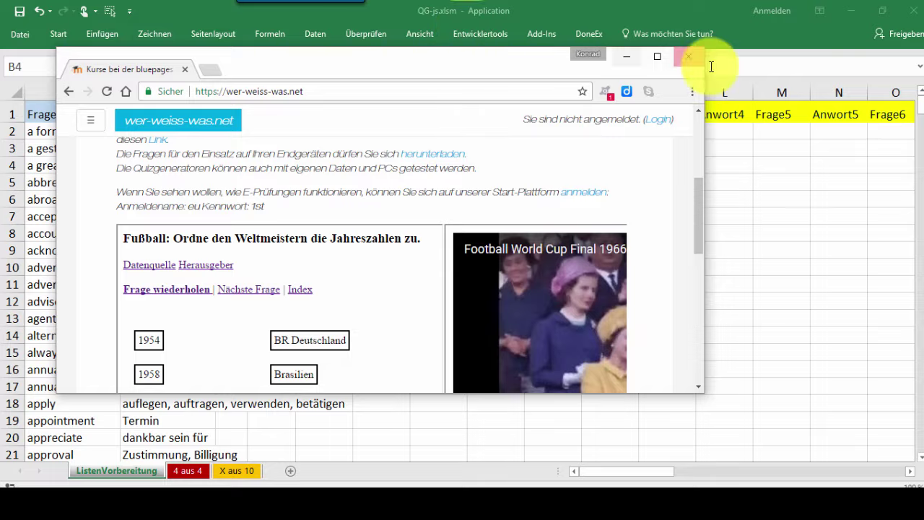
click(653, 56)
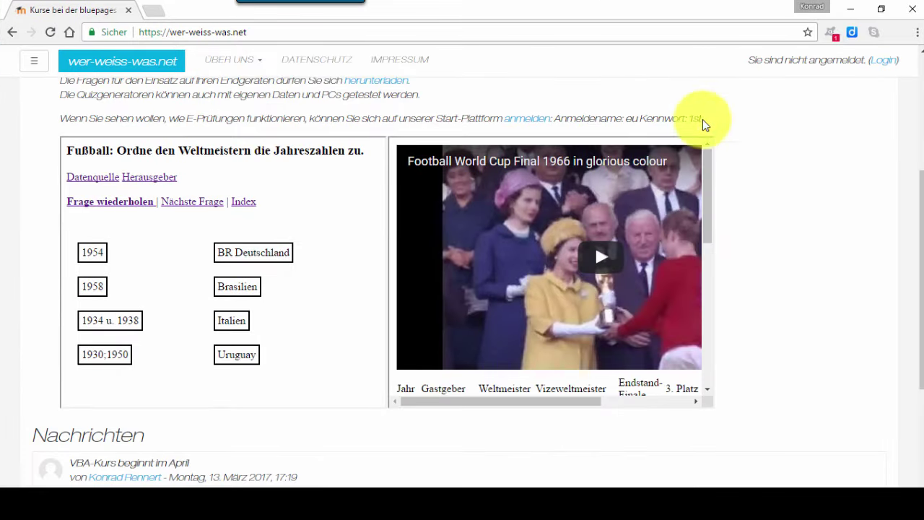
click(96, 205)
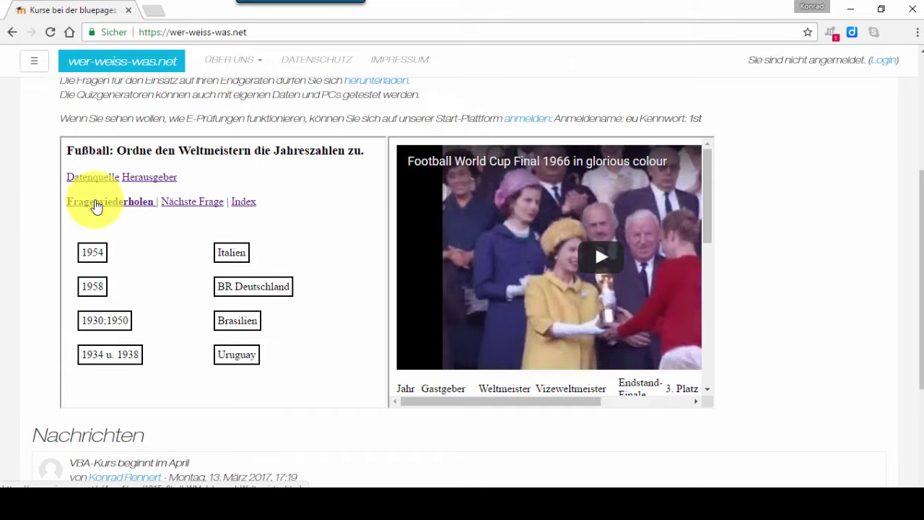
- Match 1954–BR Deutschland, 1958–Brasilien, 1930;1950–Uruguay, 1934 u. 1938–Italien, then load the next question
click(97, 254)
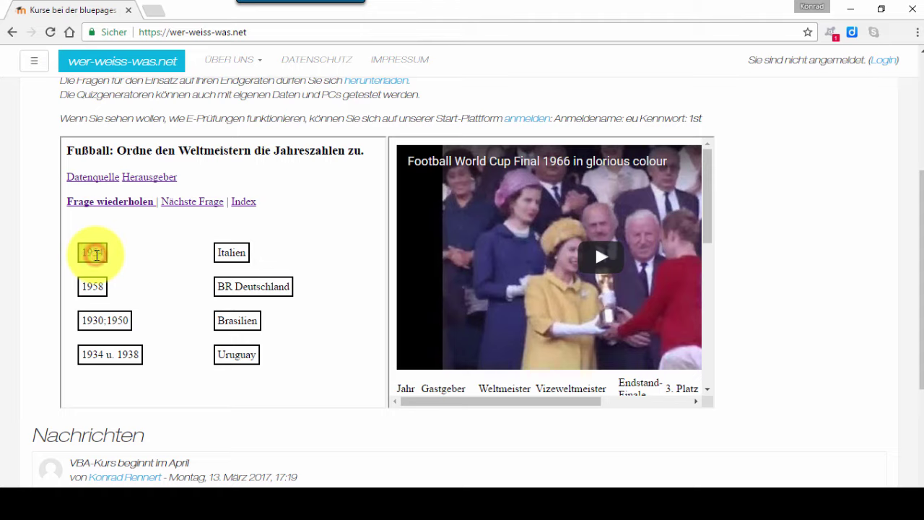
click(224, 284)
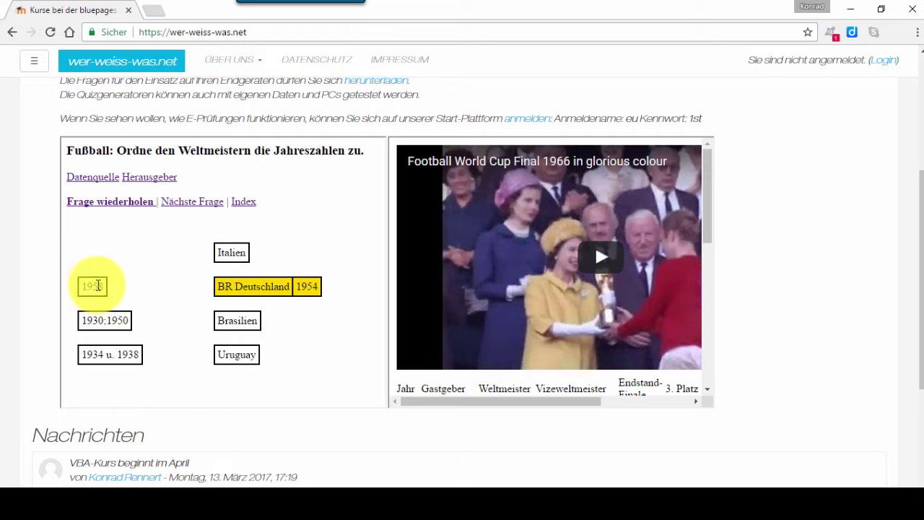
click(89, 287)
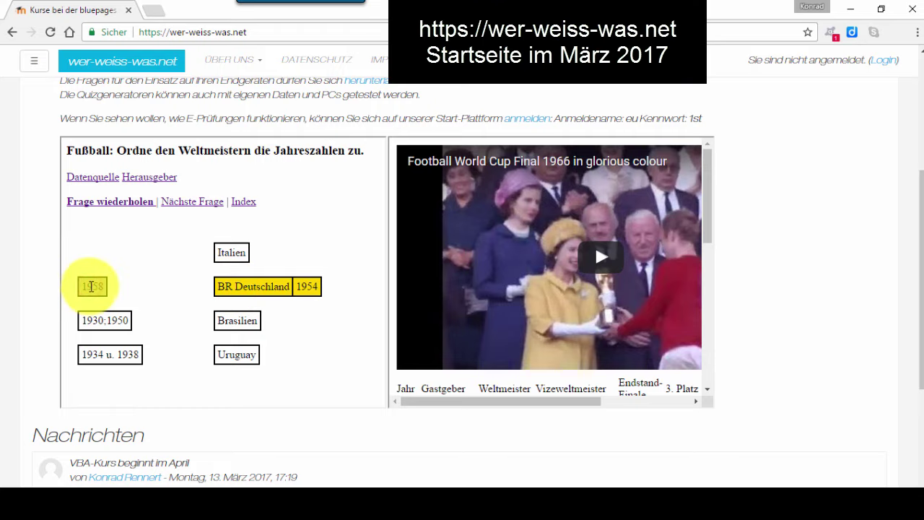
click(230, 251)
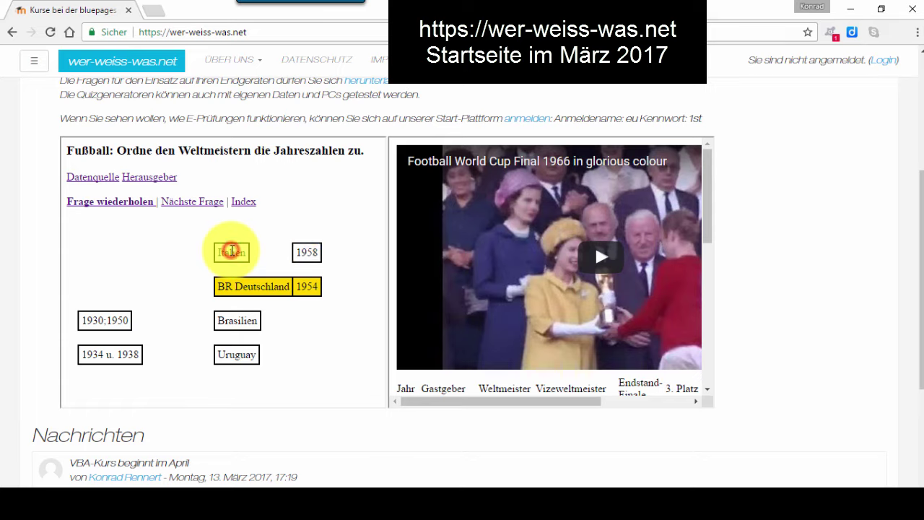
click(306, 252)
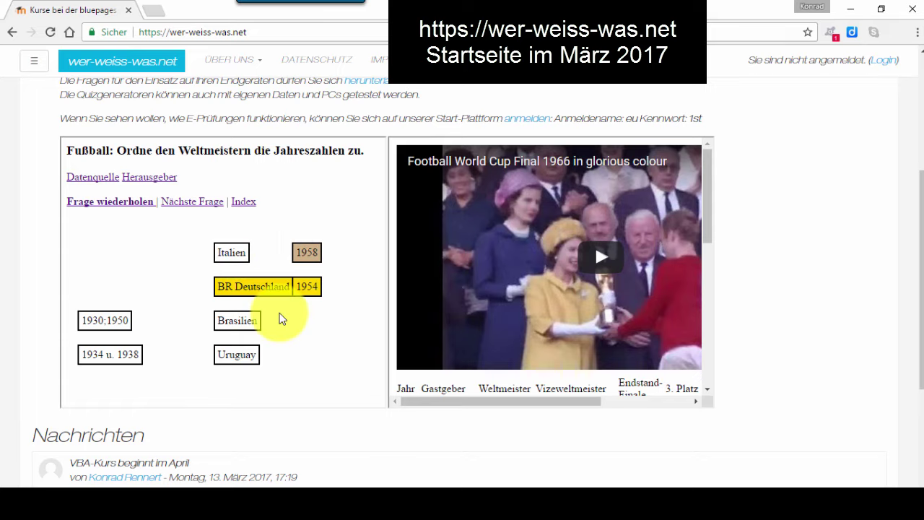
click(244, 320)
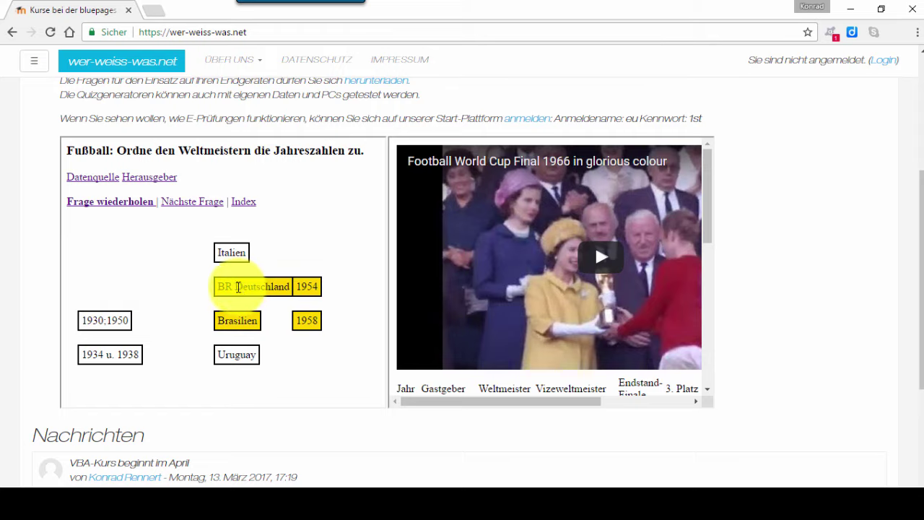
click(97, 320)
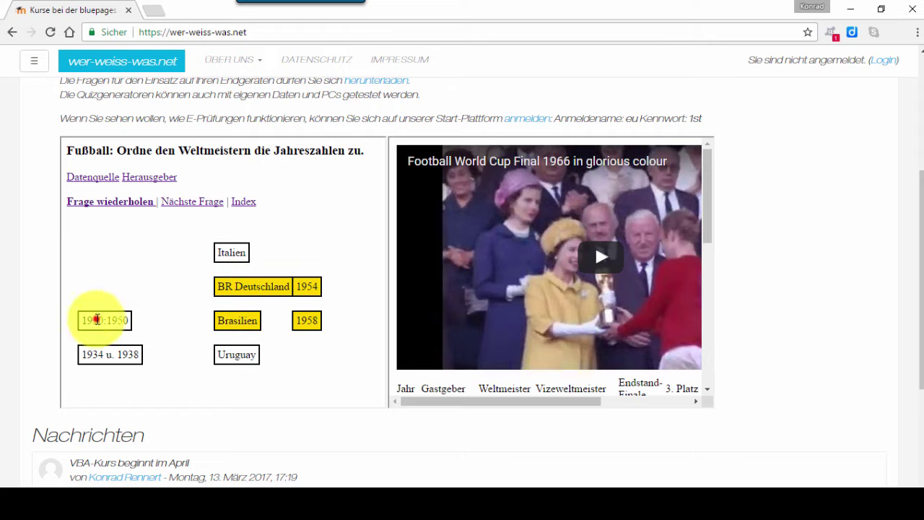
click(235, 354)
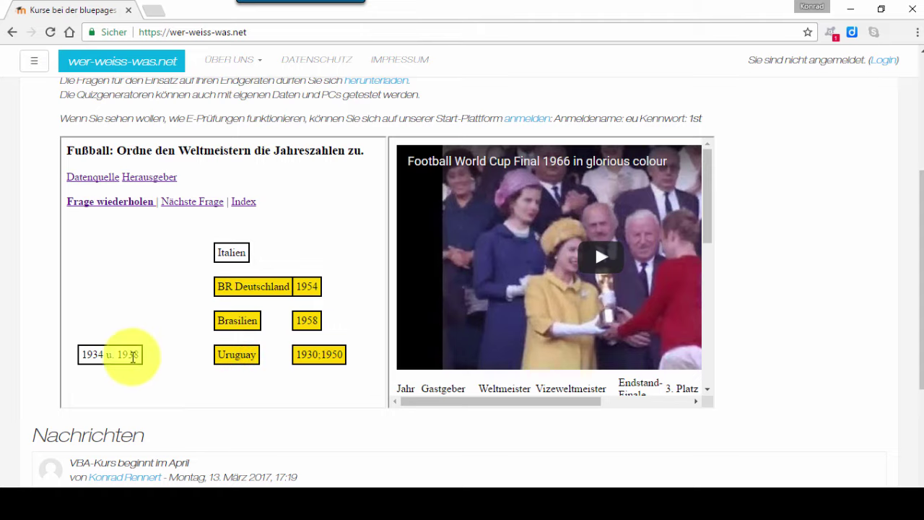
click(130, 355)
click(225, 252)
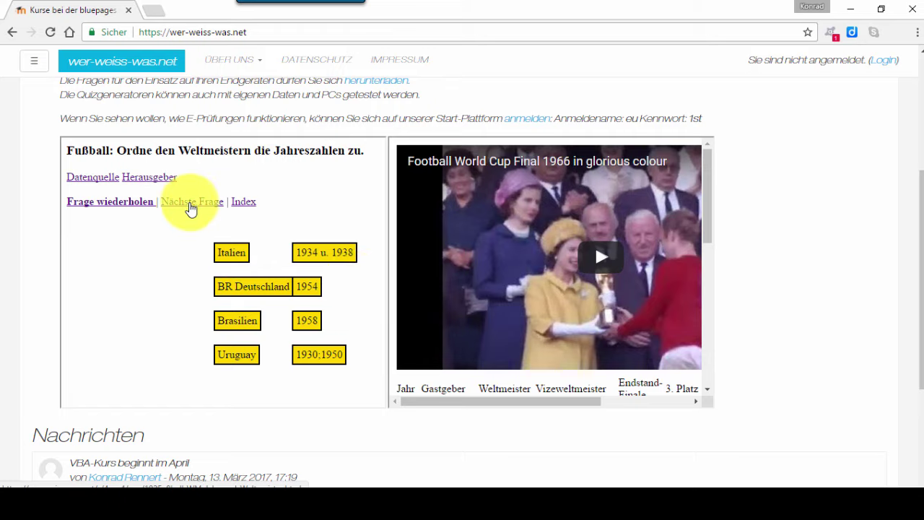
click(190, 205)
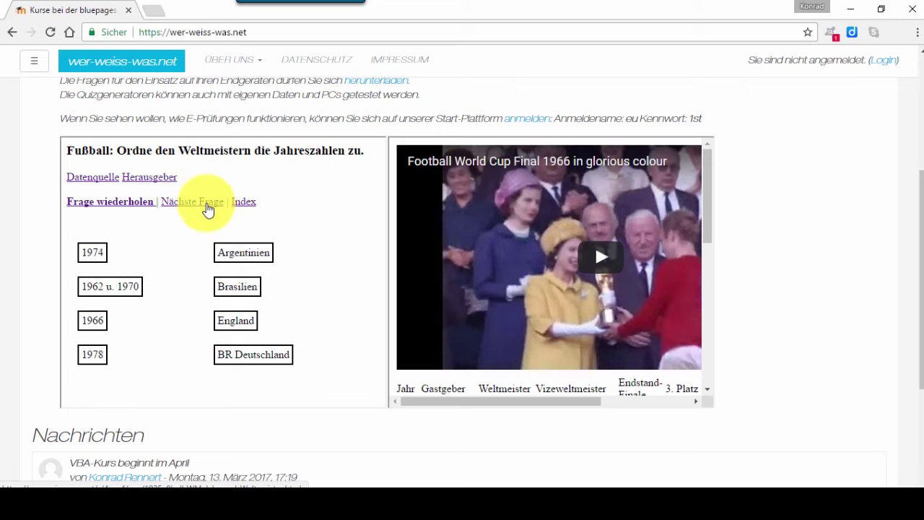
scroll(473, 275, down, 1)
scroll(477, 278, down, 2)
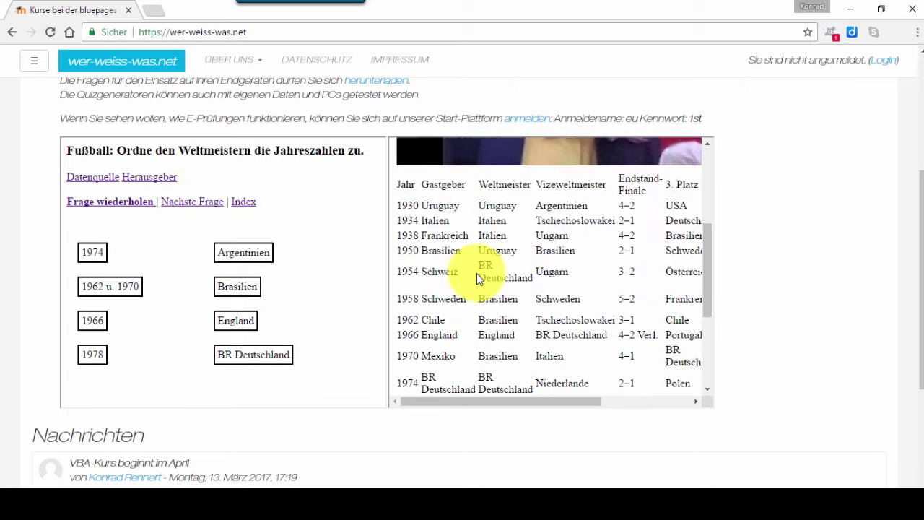
scroll(477, 274, down, 3)
scroll(477, 278, up, 5)
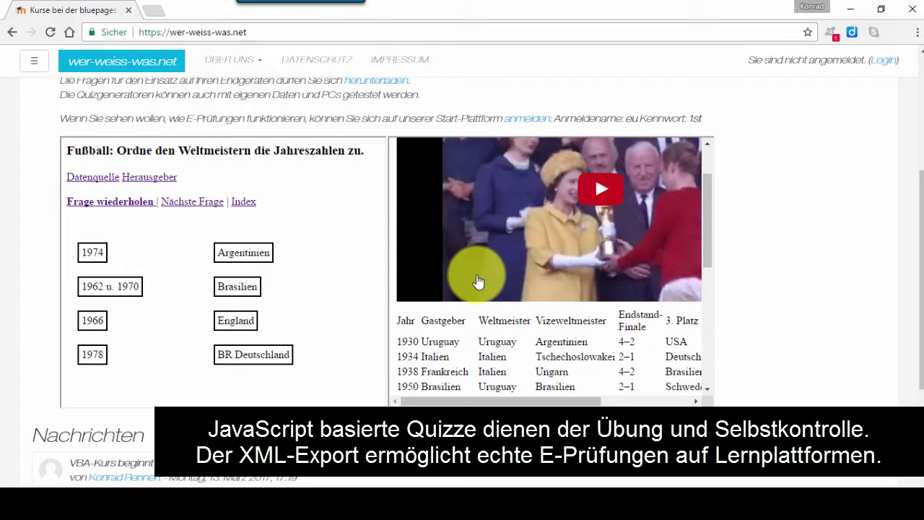
scroll(478, 281, up, 1)
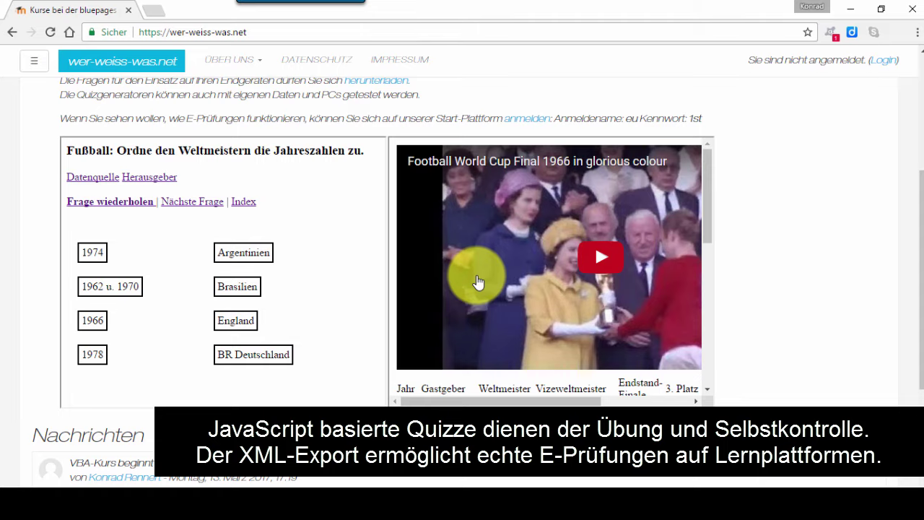
scroll(478, 281, down, 2)
scroll(476, 278, down, 2)
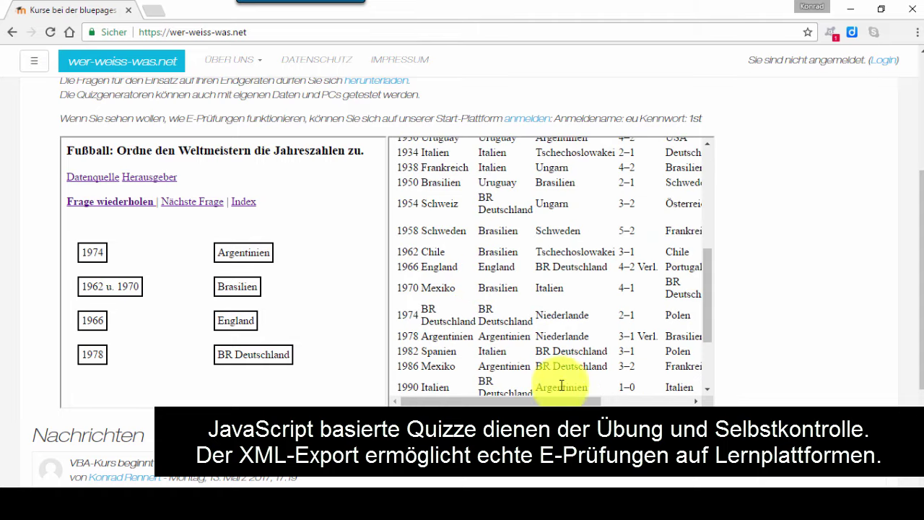
scroll(510, 313, down, 3)
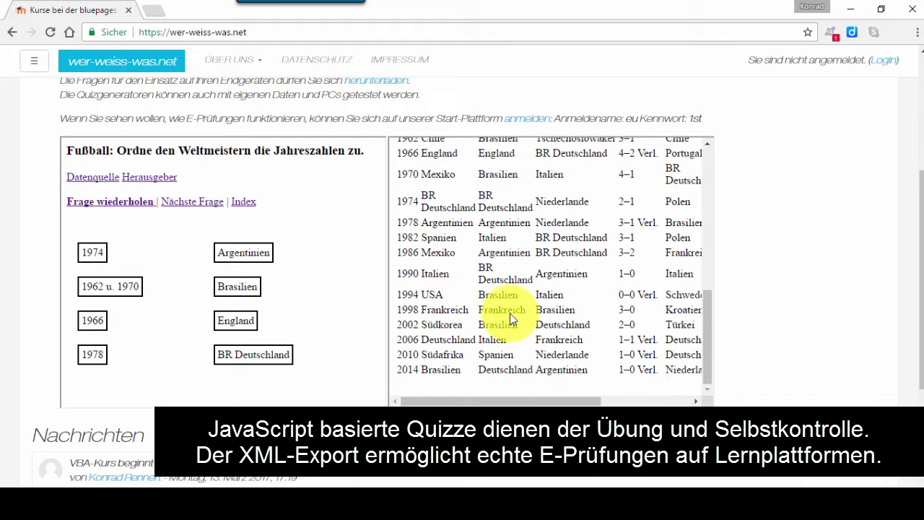
scroll(510, 313, down, 1)
scroll(510, 313, up, 1)
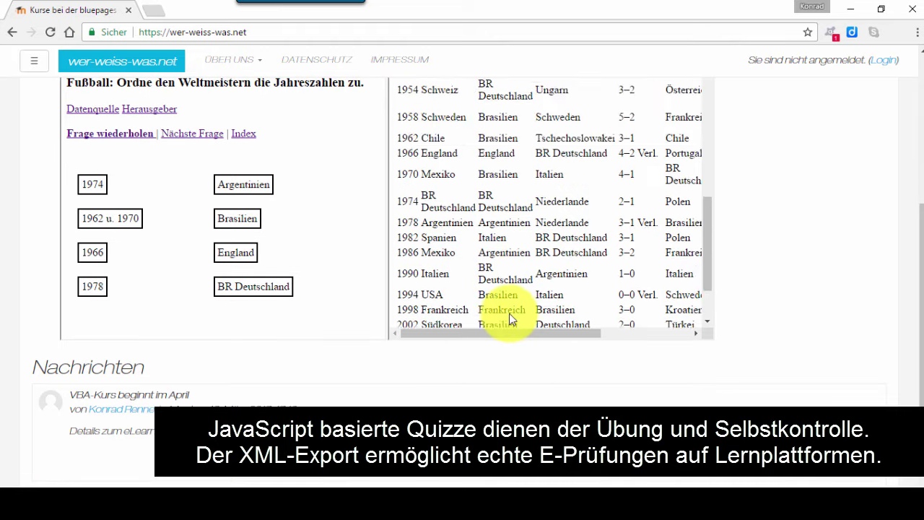
scroll(511, 316, up, 2)
scroll(510, 318, up, 3)
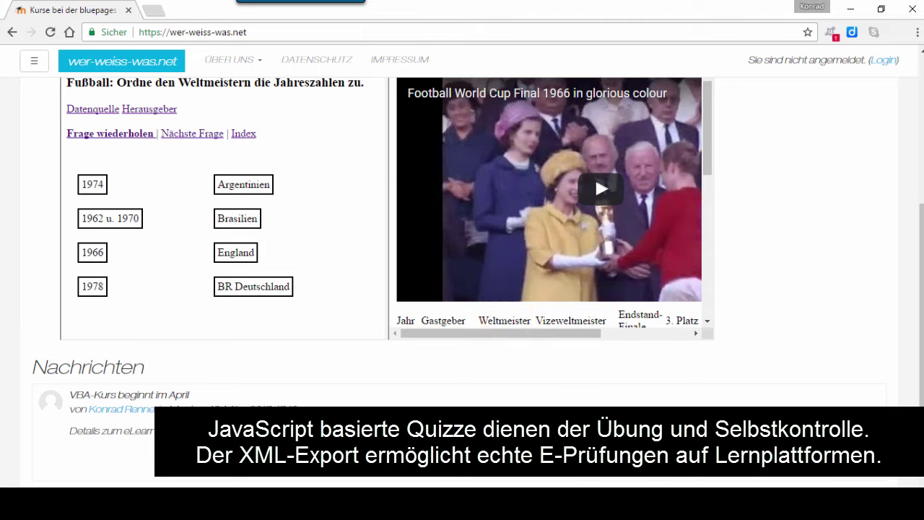
- Pair Abba with 1974 and André Claveau with 1958, then maximize the bluepages quiz window
drag(475, 62, 190, 10)
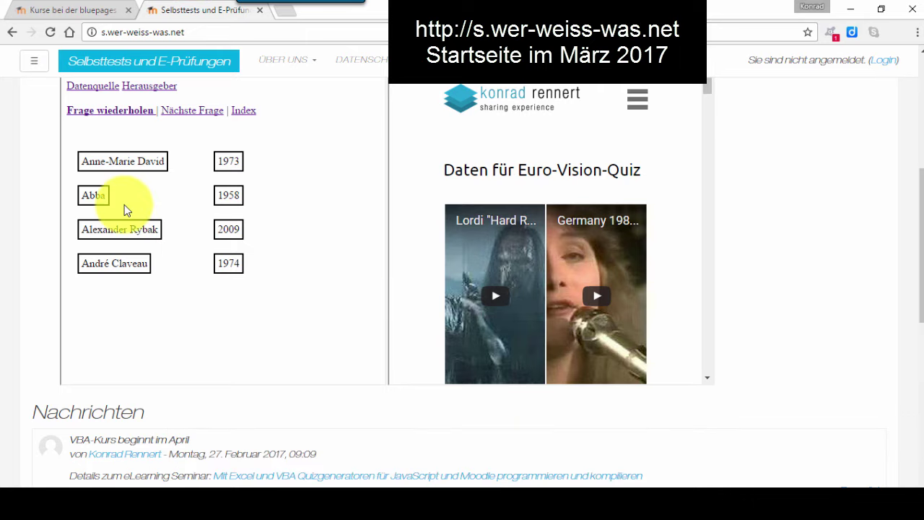
click(95, 194)
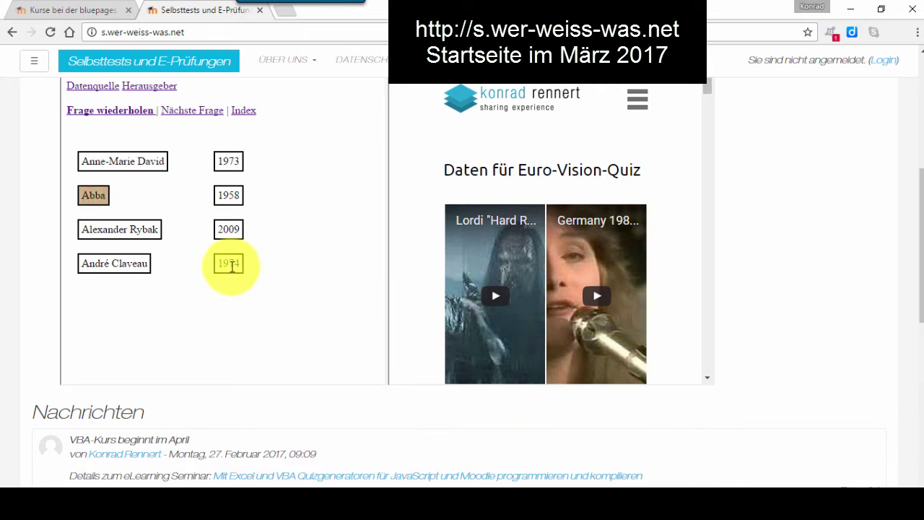
click(230, 265)
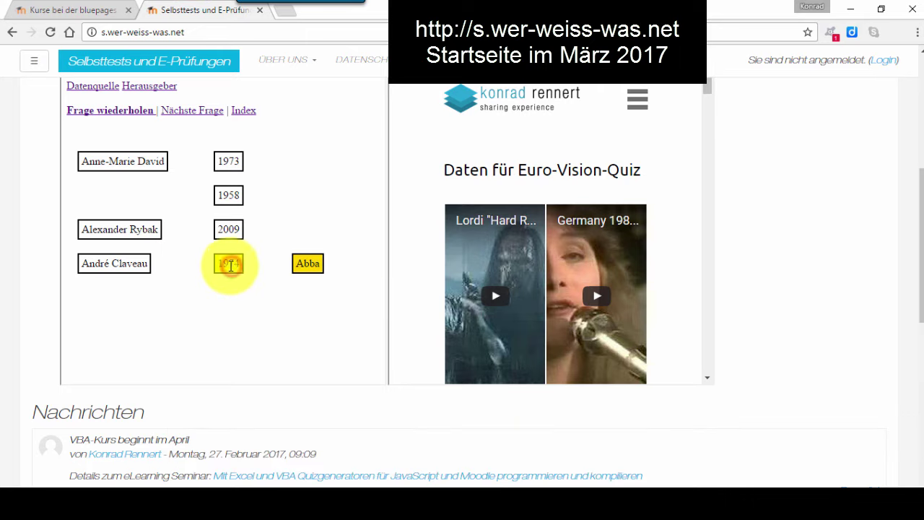
click(114, 264)
click(230, 161)
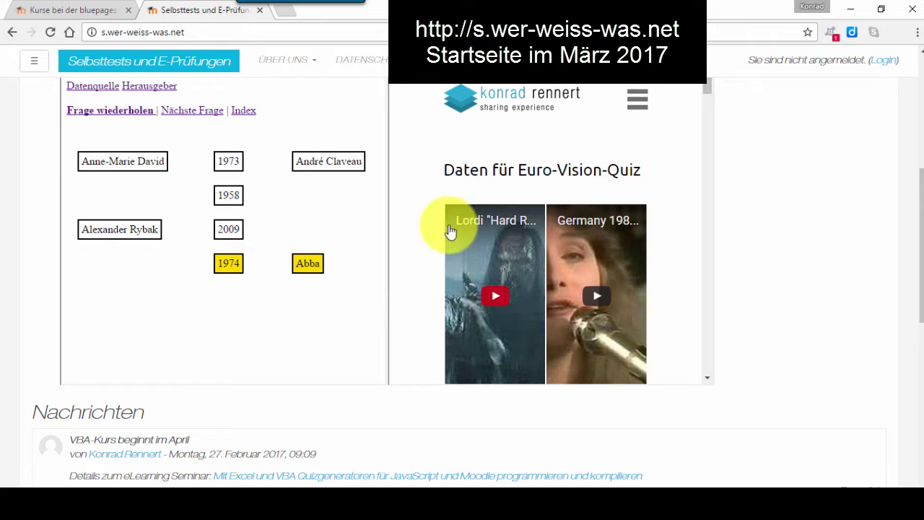
click(318, 159)
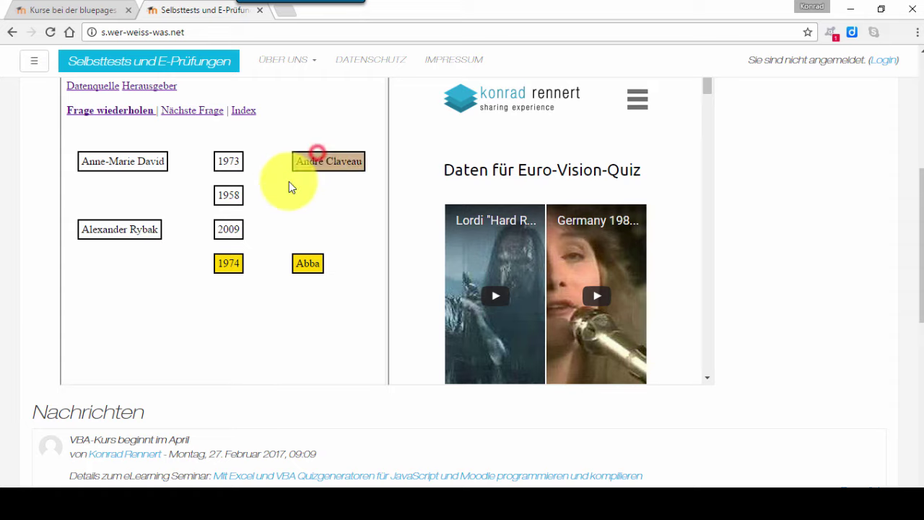
click(236, 229)
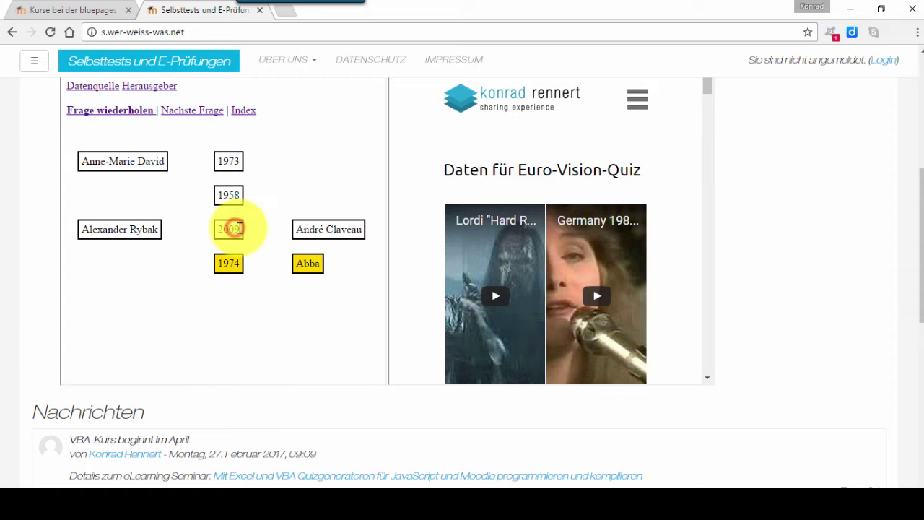
click(306, 226)
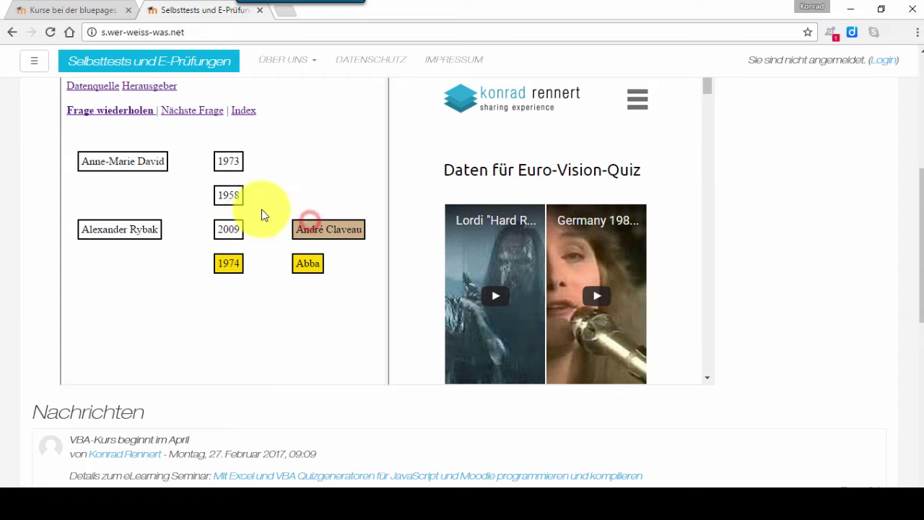
click(234, 197)
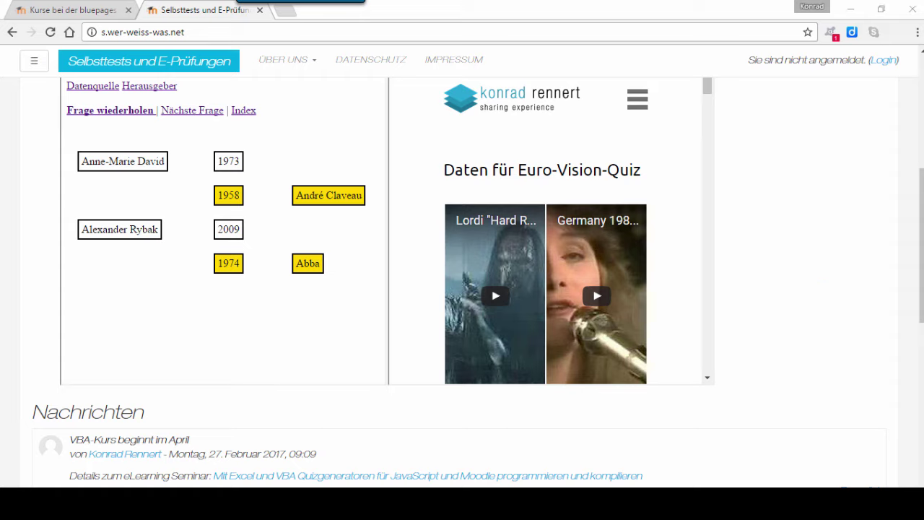
drag(458, 46, 341, 6)
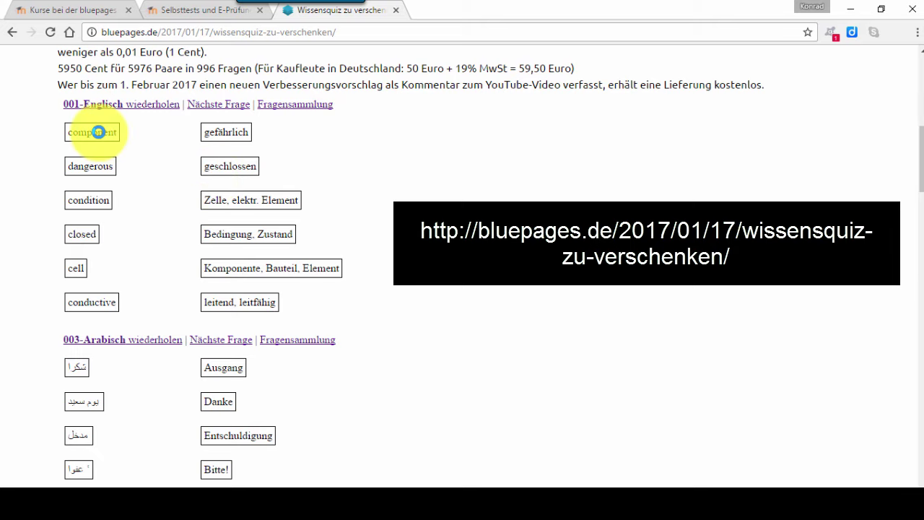
- Match component, conductive, cell and closed with their German translations
click(97, 133)
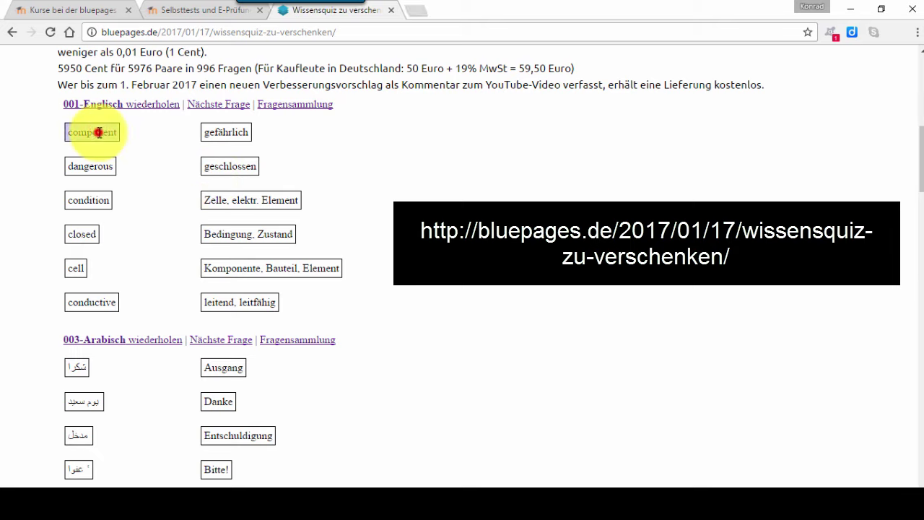
click(237, 266)
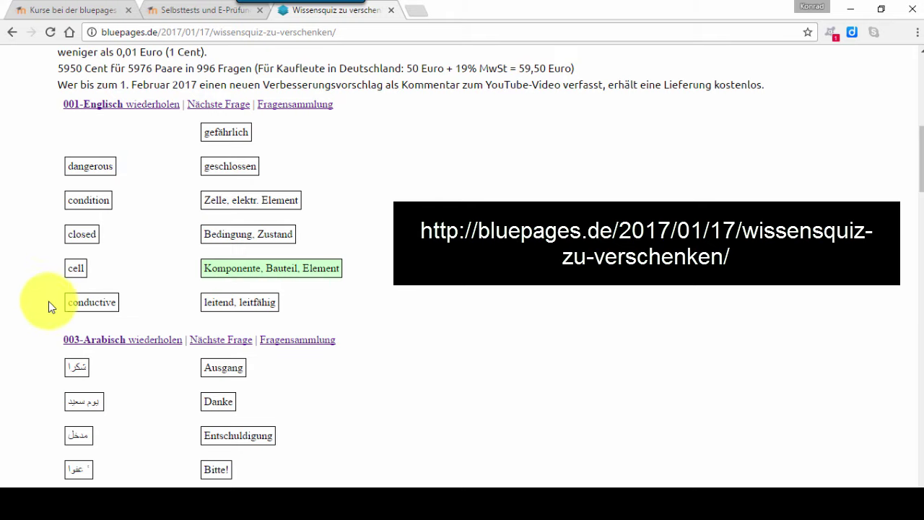
click(76, 302)
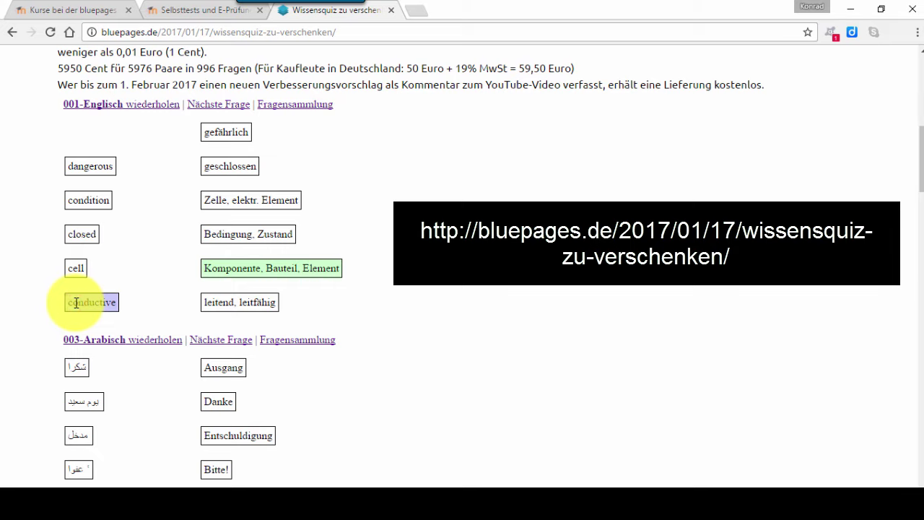
click(216, 301)
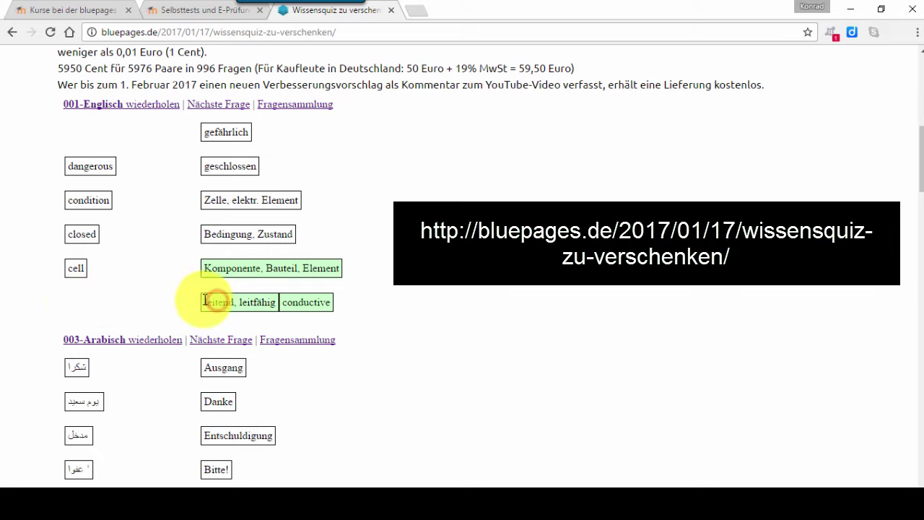
click(78, 268)
click(215, 202)
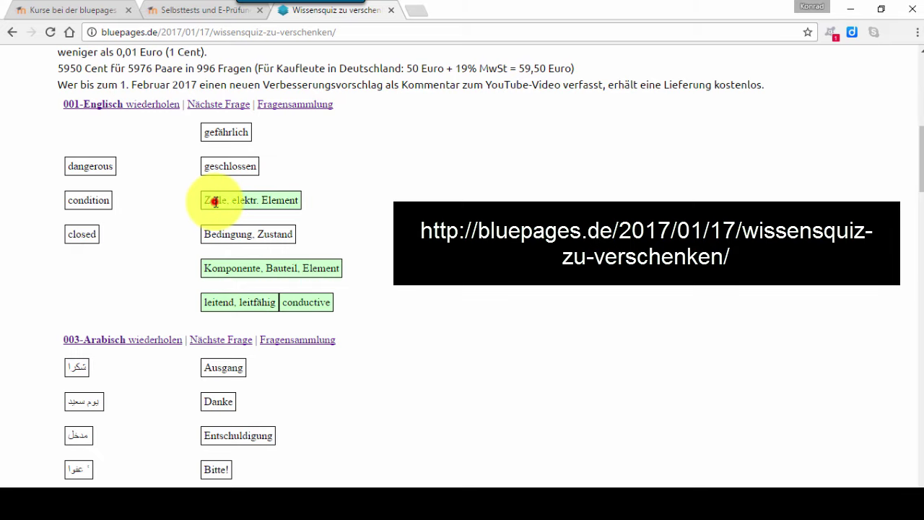
click(84, 234)
click(217, 168)
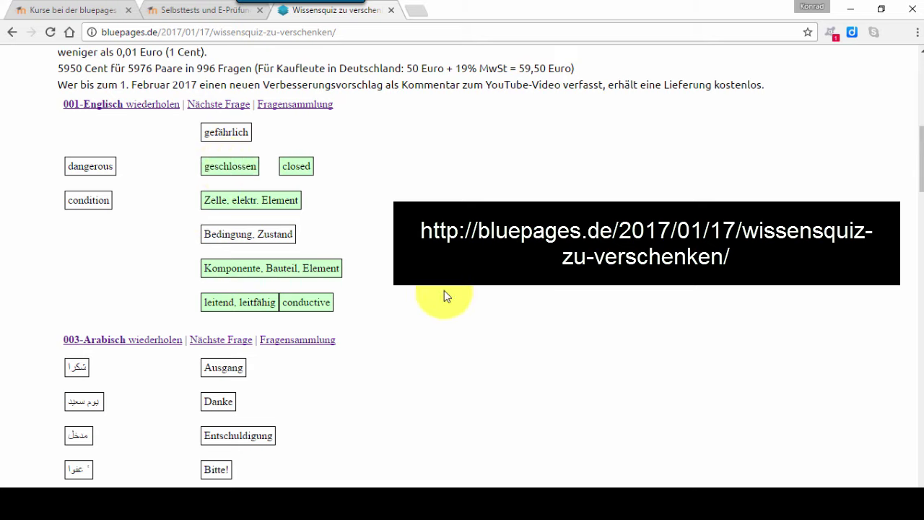
- Pair the Arabic word شكرا with Danke in the Arabic–German quiz
scroll(523, 325, down, 2)
scroll(525, 329, down, 2)
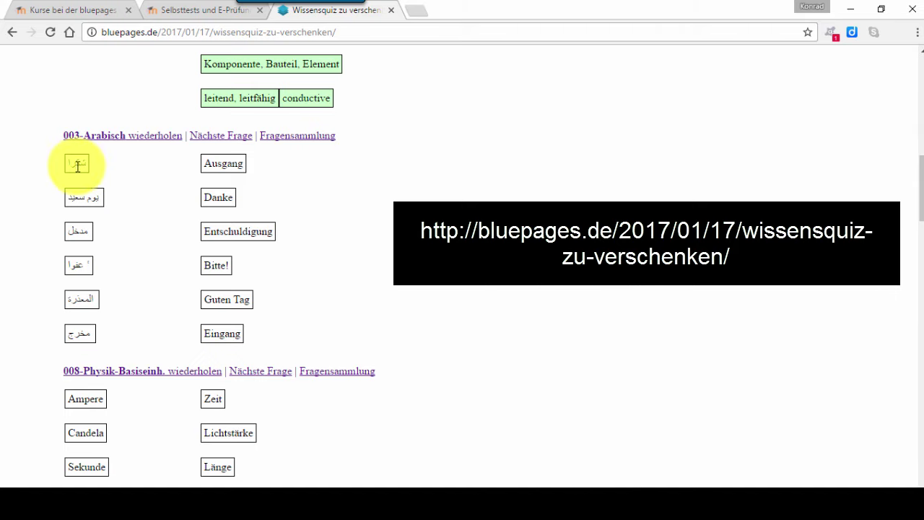
drag(77, 164, 210, 264)
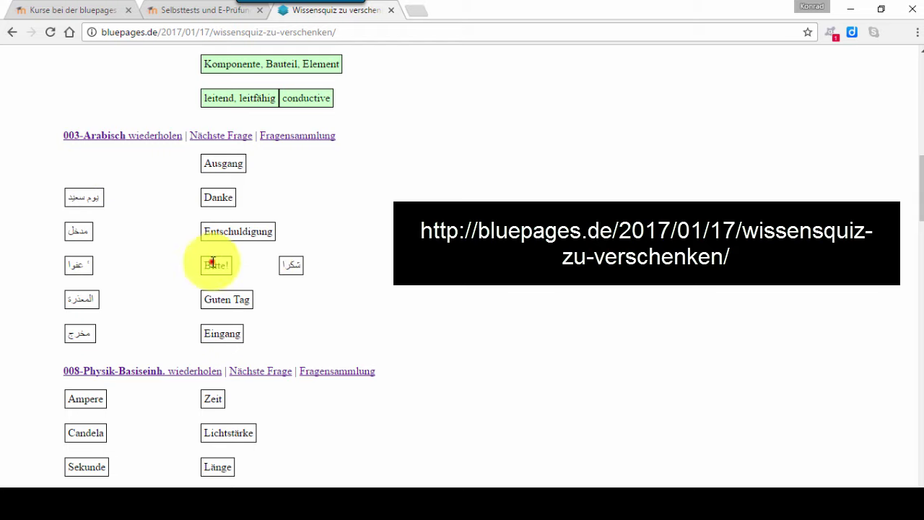
click(291, 264)
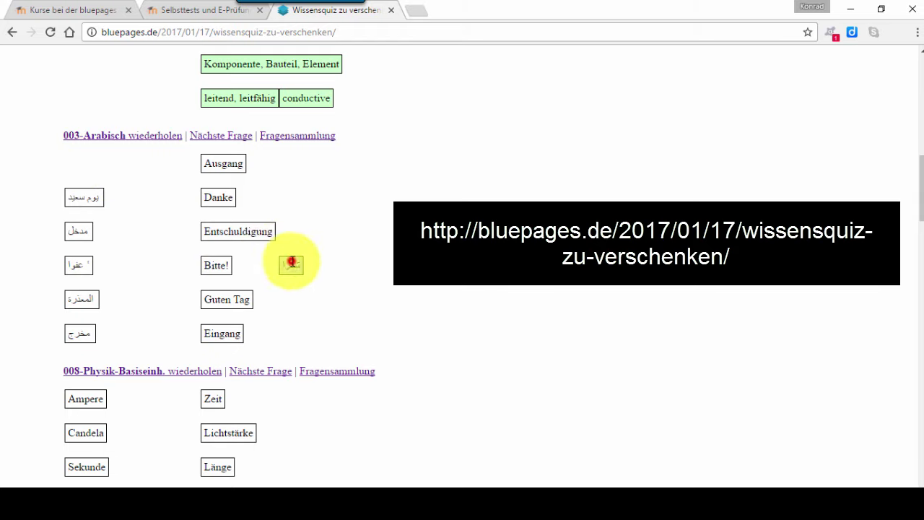
drag(291, 264, 221, 194)
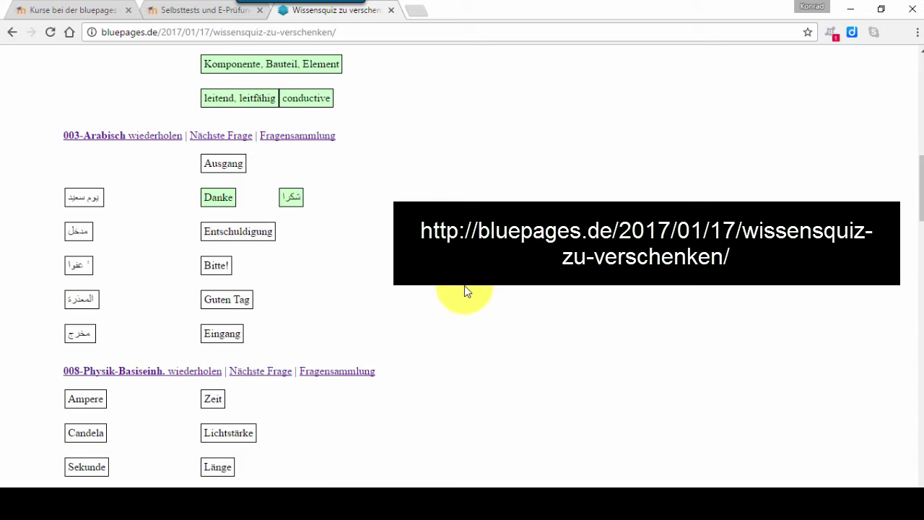
- Scroll through the remaining Physik-to-Geschichte quizzes on the page
scroll(465, 291, down, 5)
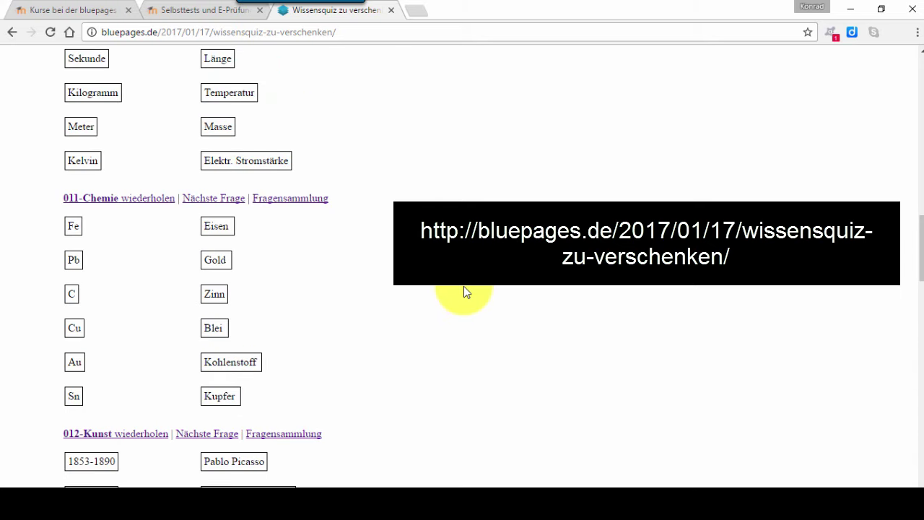
scroll(464, 286, down, 3)
scroll(464, 286, down, 2)
scroll(464, 287, down, 1)
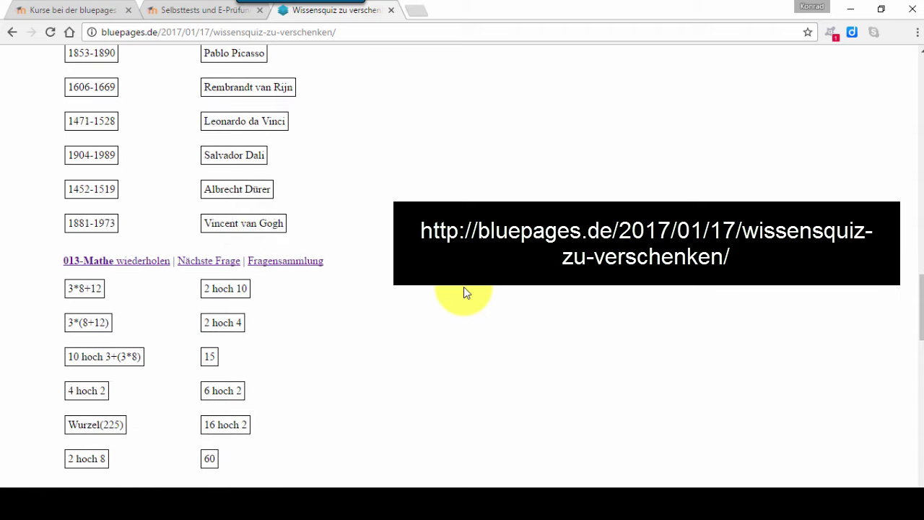
scroll(464, 286, down, 2)
scroll(464, 286, down, 1)
scroll(463, 286, down, 2)
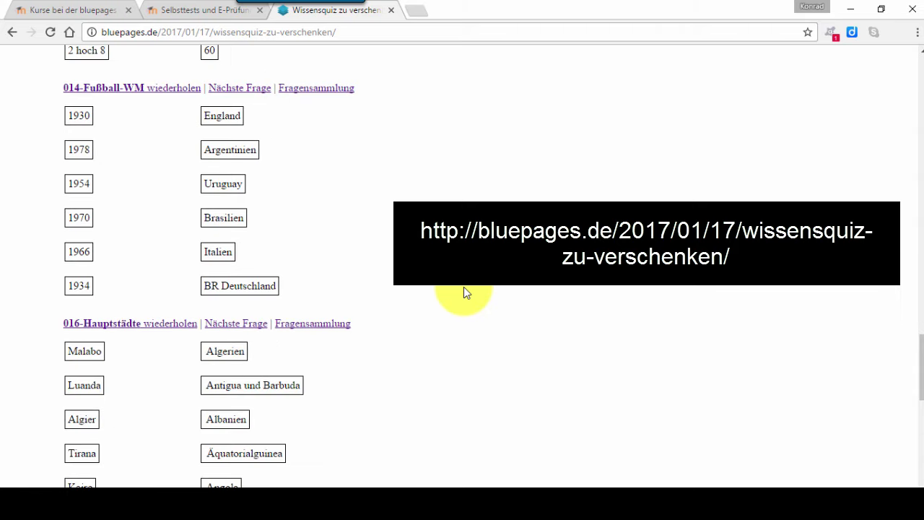
scroll(464, 287, down, 2)
scroll(463, 287, down, 2)
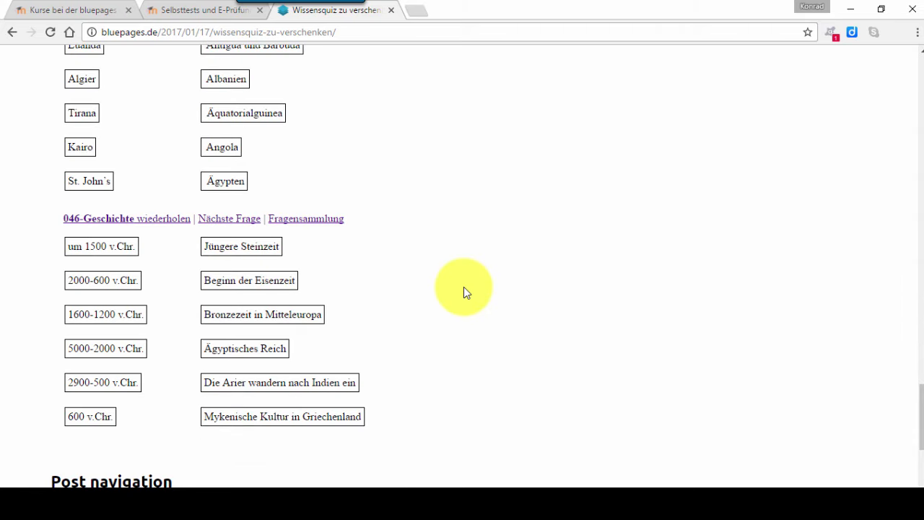
scroll(464, 287, up, 3)
scroll(464, 286, up, 1)
scroll(463, 286, up, 3)
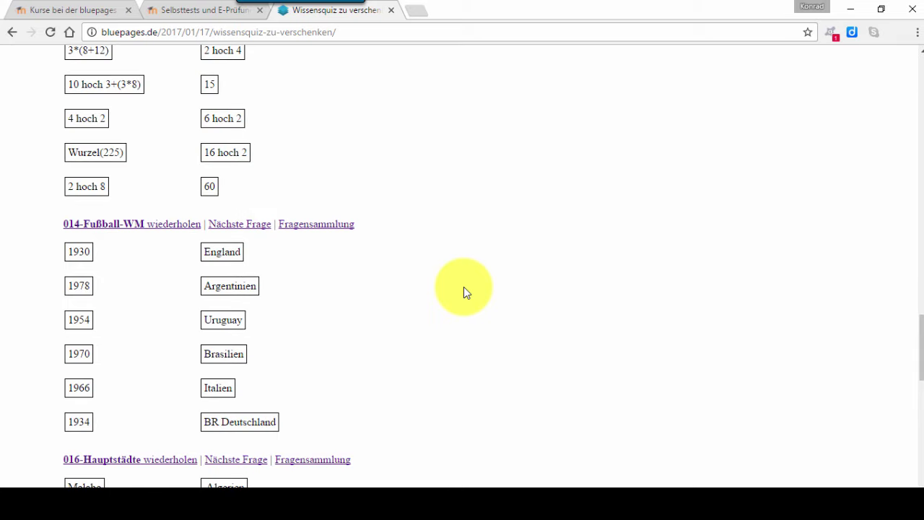
- Return to the Selbsttests quiz tab, then minimize Chrome to reveal the QG-js workbook
click(186, 14)
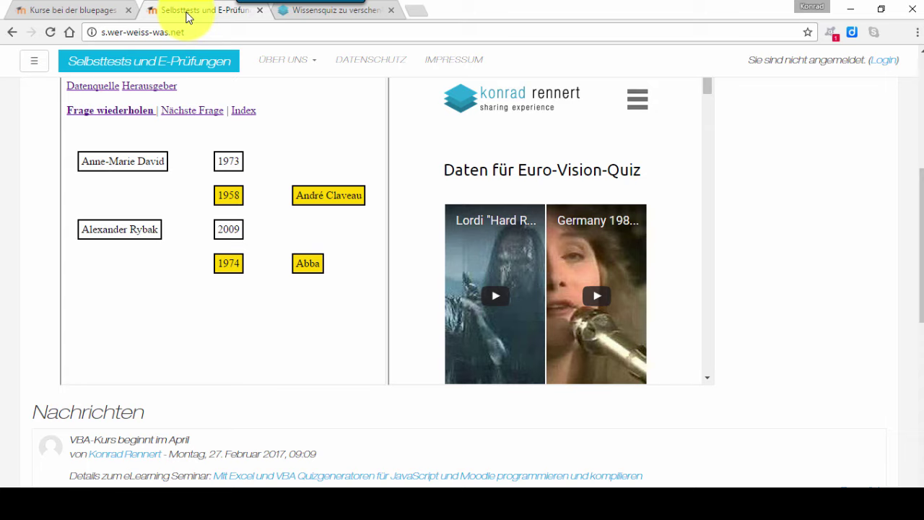
click(850, 9)
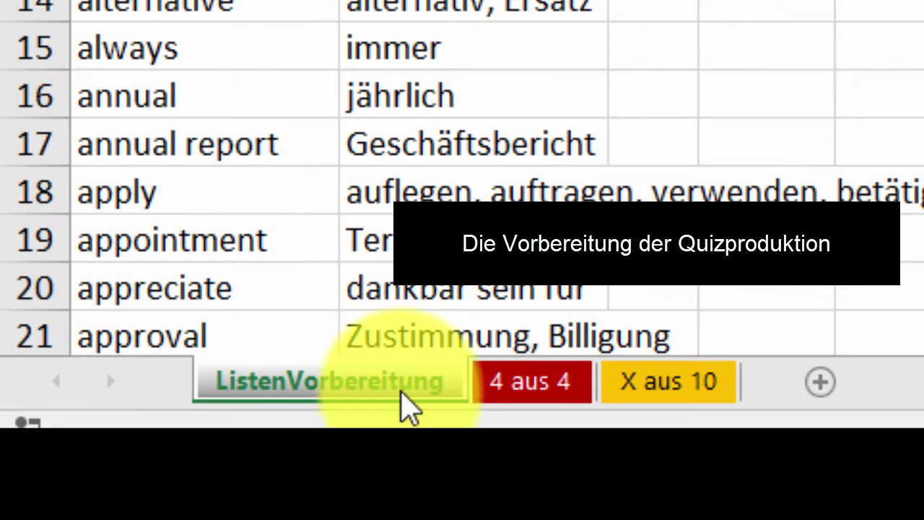
click(373, 379)
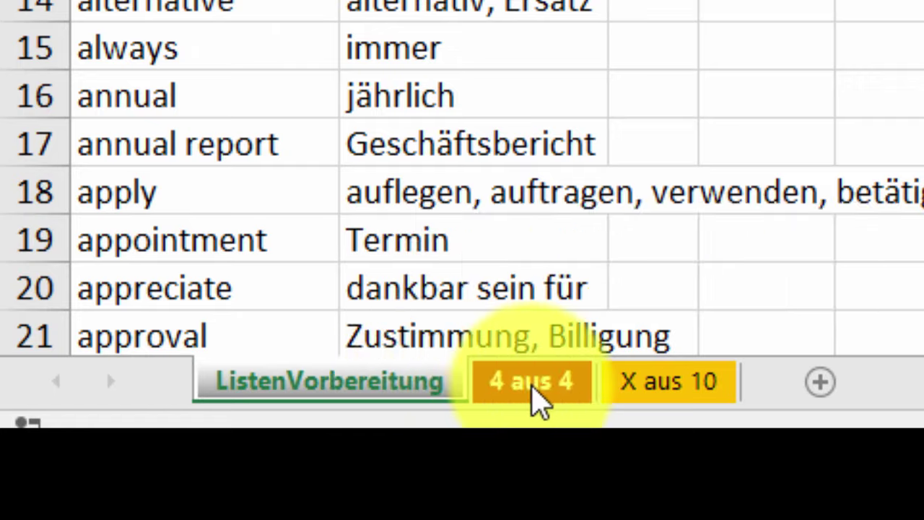
click(536, 387)
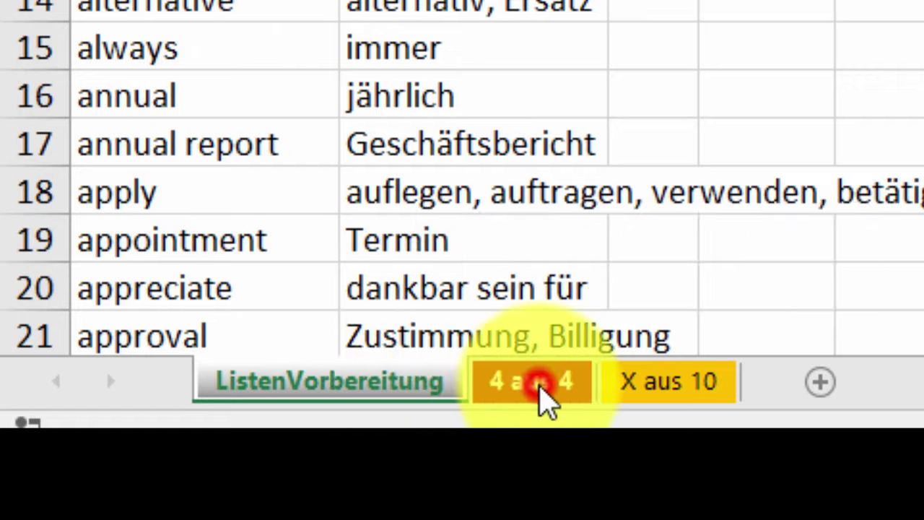
click(676, 387)
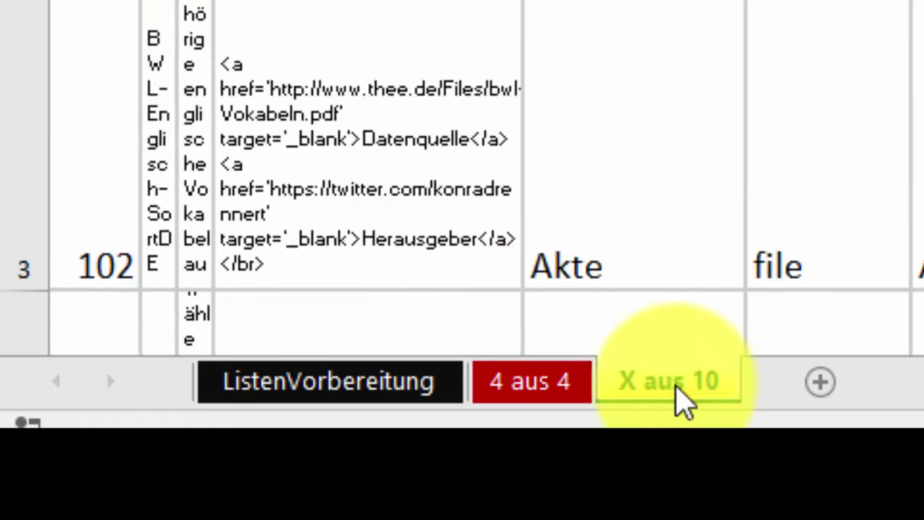
click(316, 382)
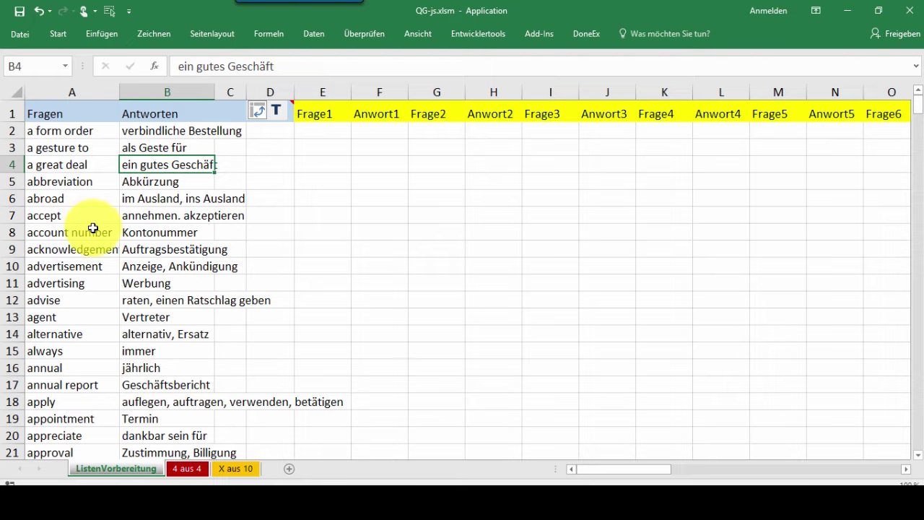
click(83, 228)
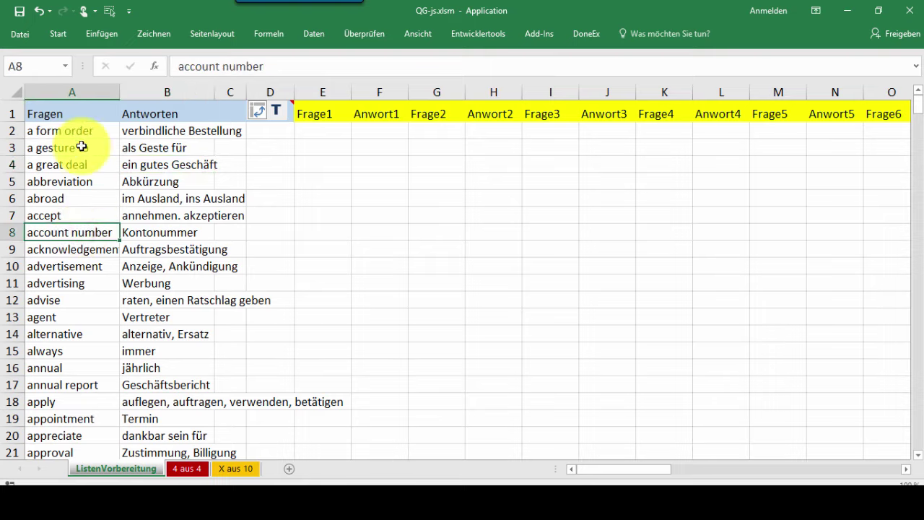
drag(72, 114, 188, 289)
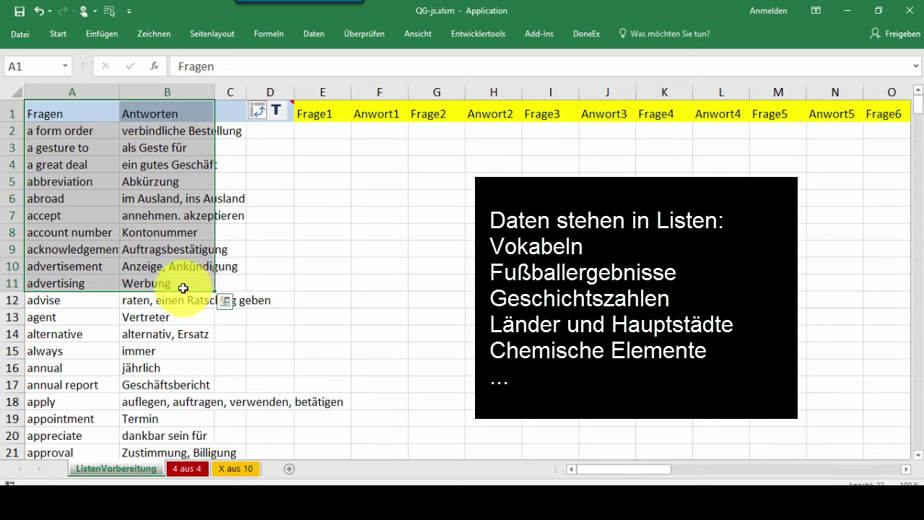
click(165, 251)
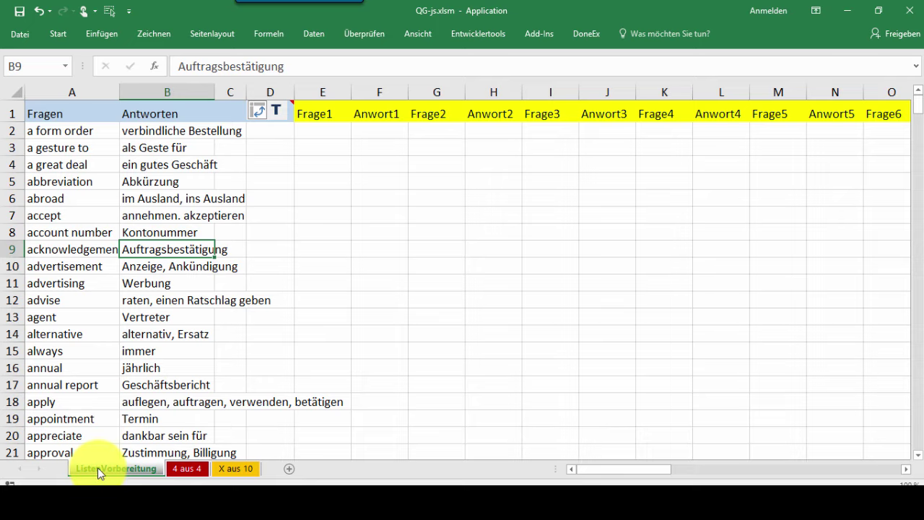
click(58, 167)
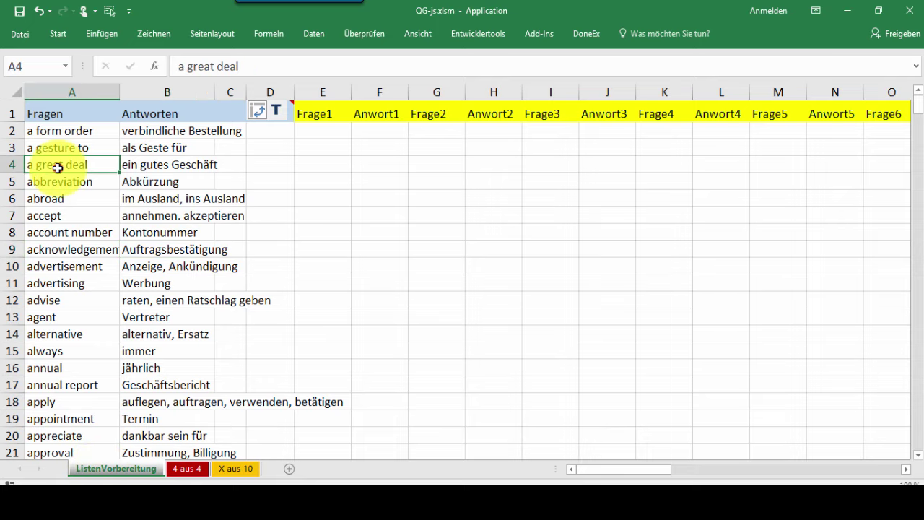
click(139, 177)
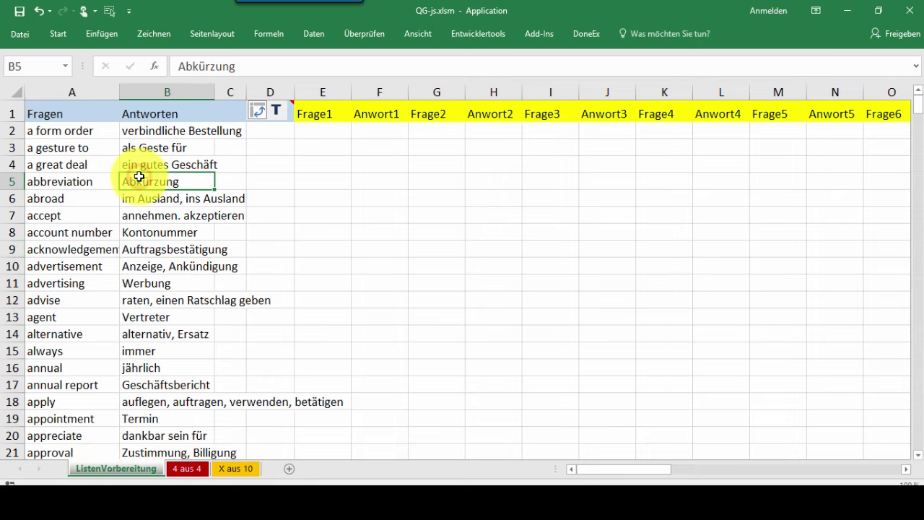
key(ctrl+Down)
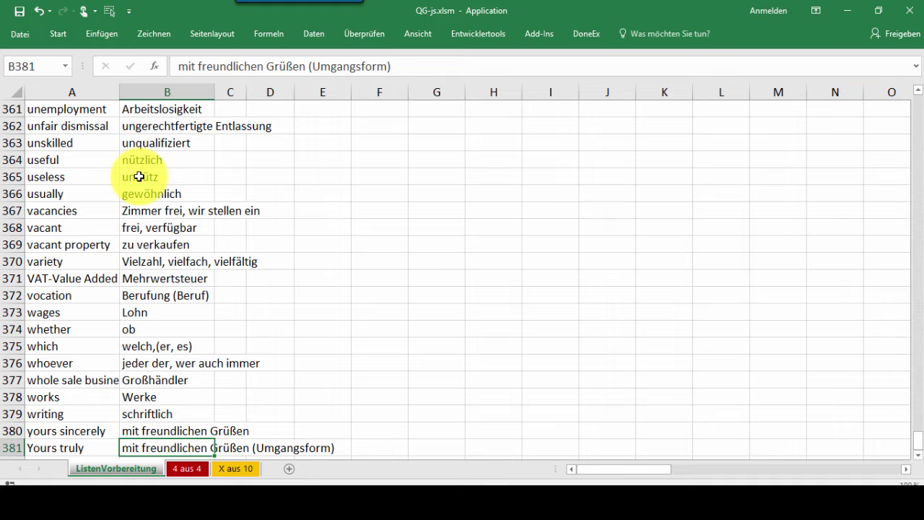
key(ctrl+Up)
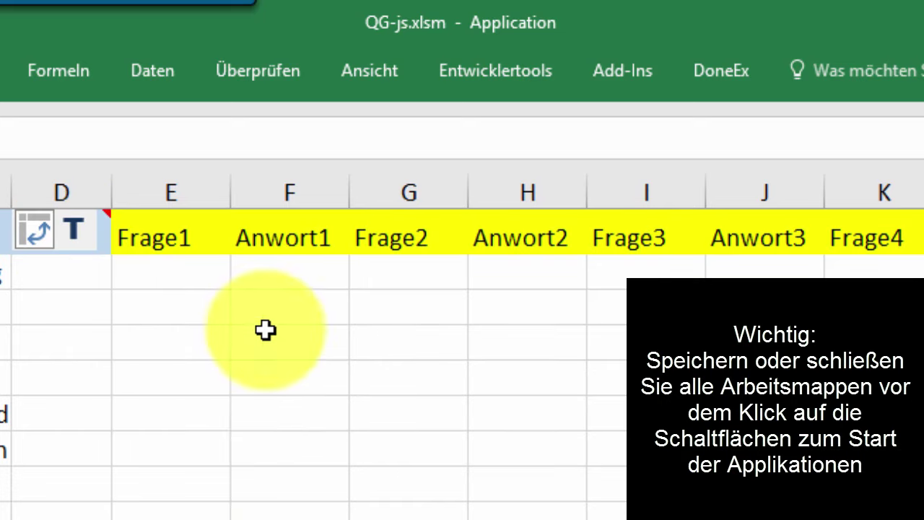
click(232, 453)
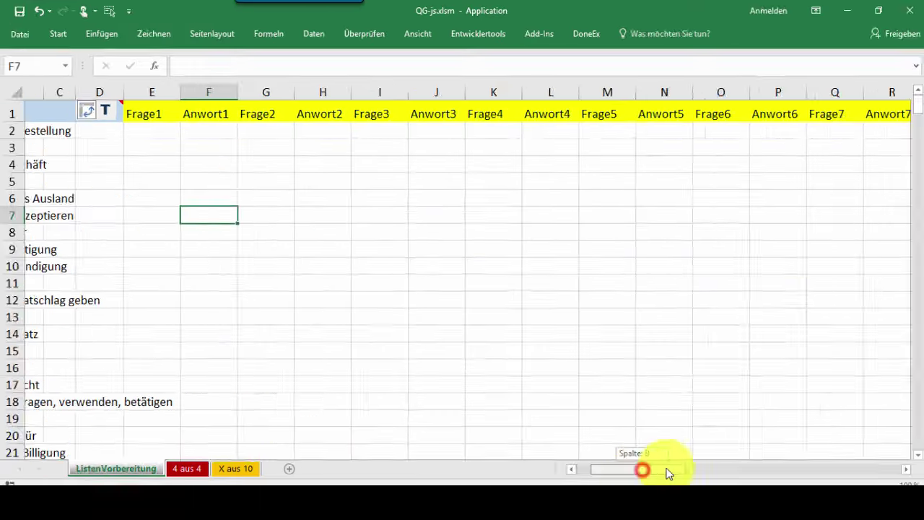
mouse_move(640, 469)
mouse_down()
mouse_move(687, 467)
mouse_move(597, 469)
mouse_up()
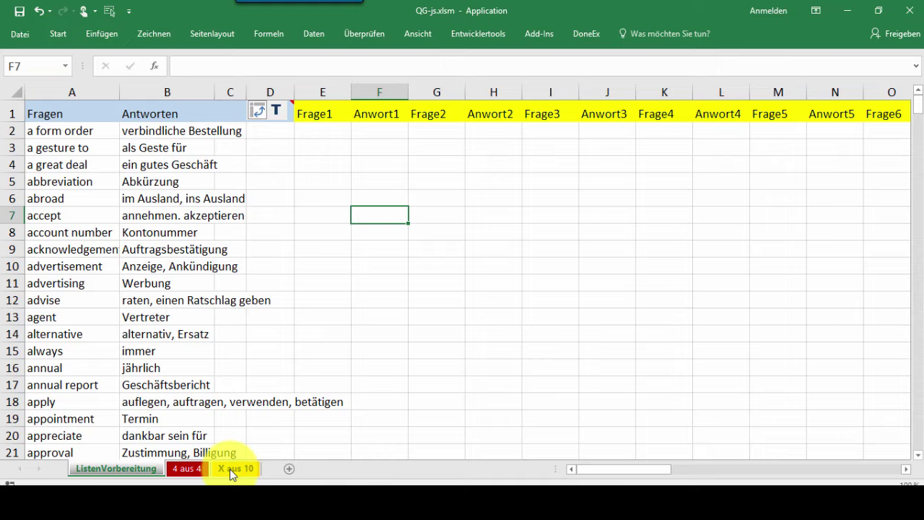
click(229, 468)
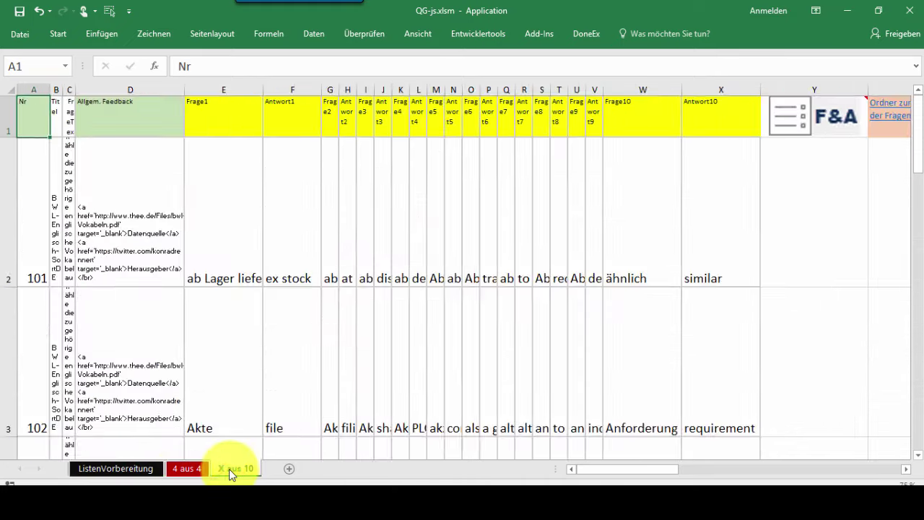
click(187, 468)
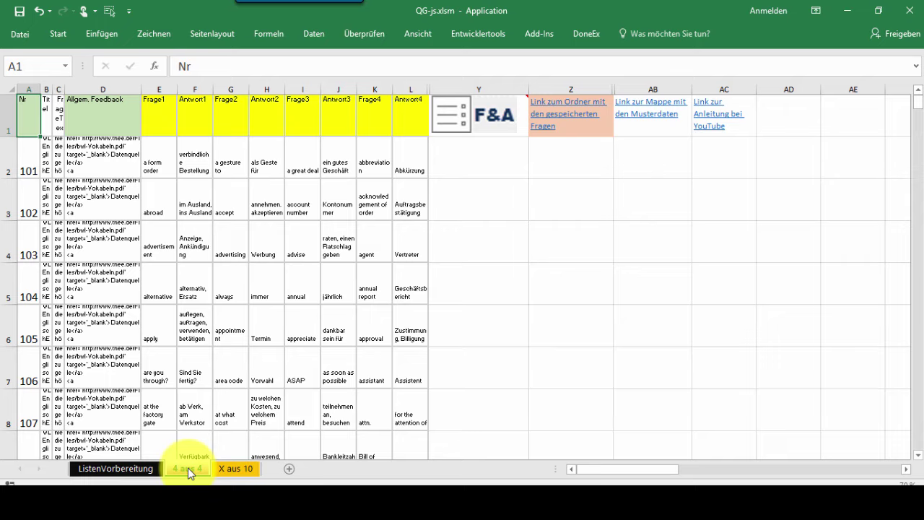
click(108, 469)
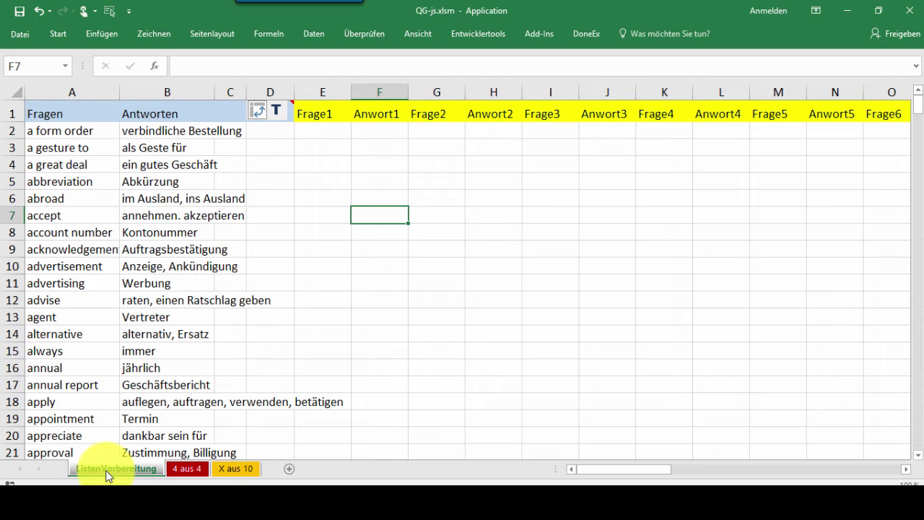
- Run the D1 macro, answer Nein to shuffling, and keep 4 pairs per row
click(265, 114)
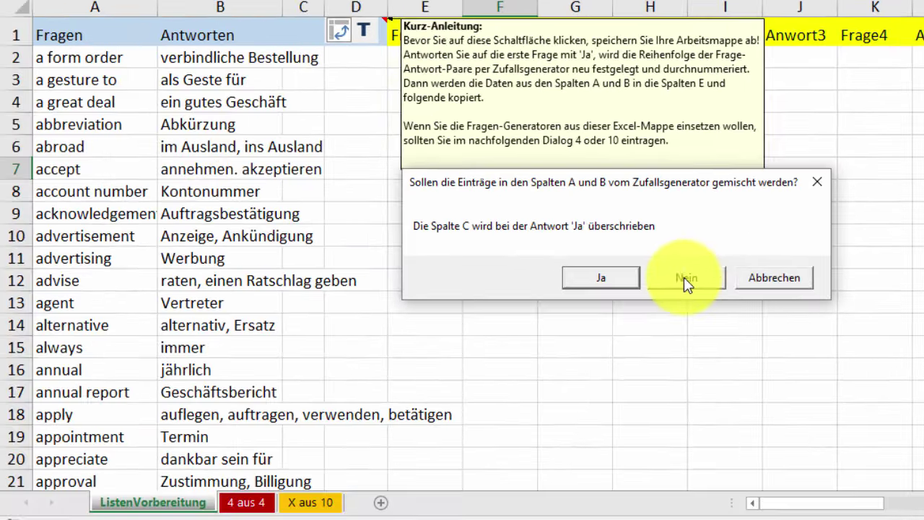
click(687, 281)
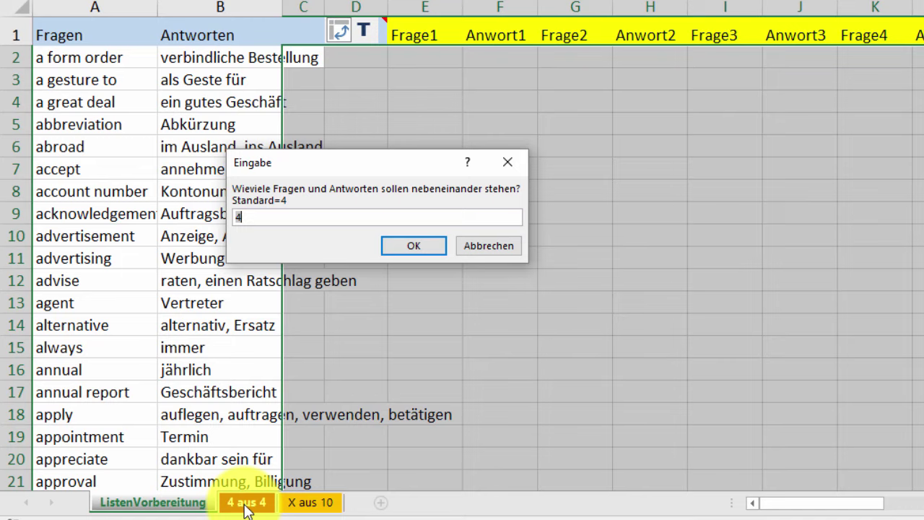
click(411, 246)
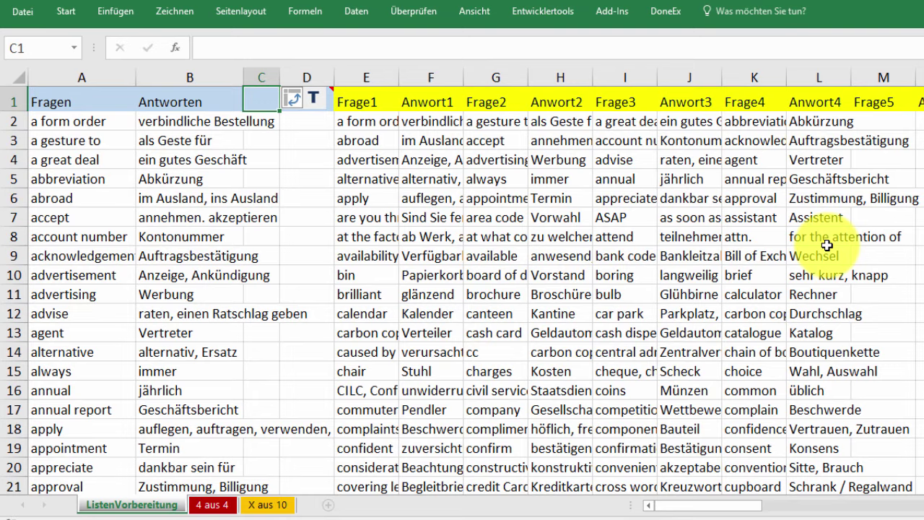
- Rerun the D1 macro with Nein to shuffling and 10 pairs per row
click(299, 99)
click(598, 310)
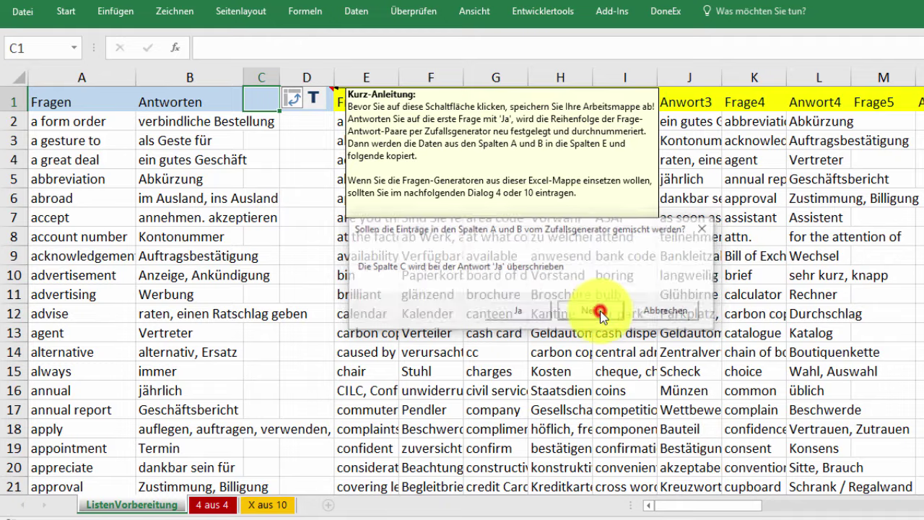
text(1)
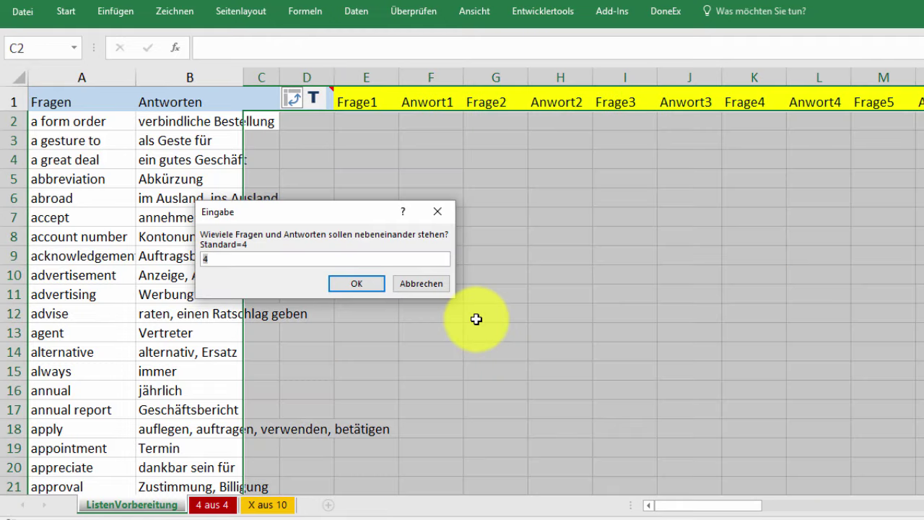
text(0)
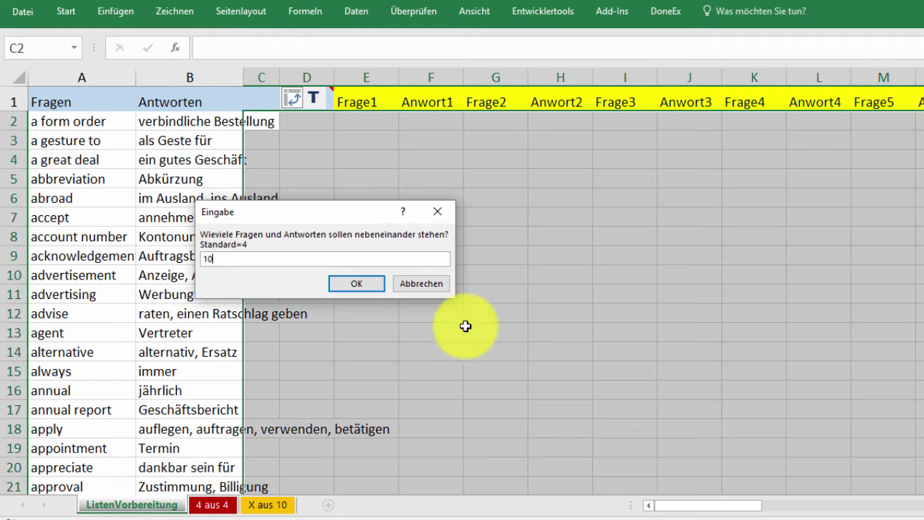
click(361, 281)
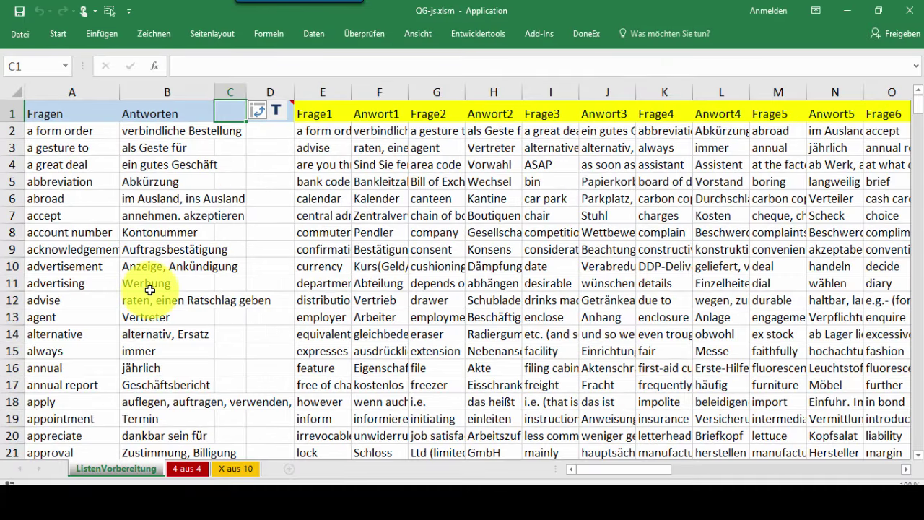
click(318, 134)
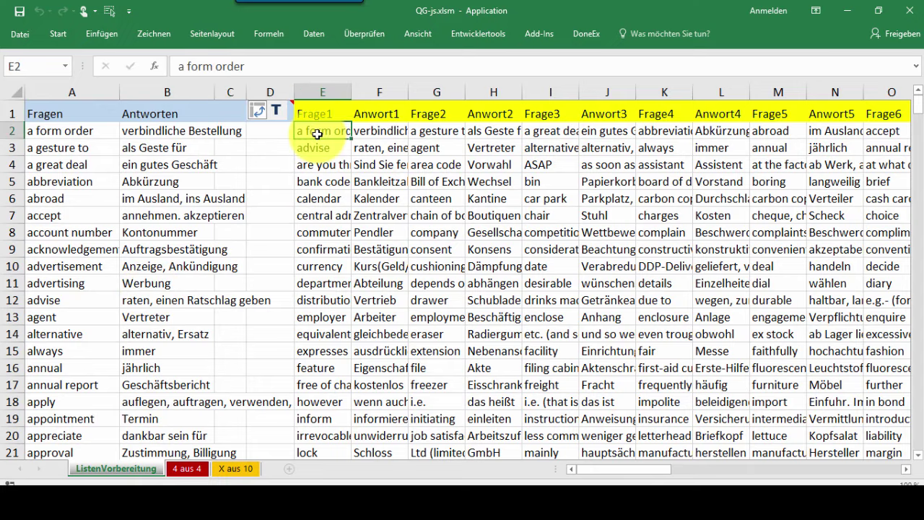
key(ctrl+Right)
key(ctrl+Left)
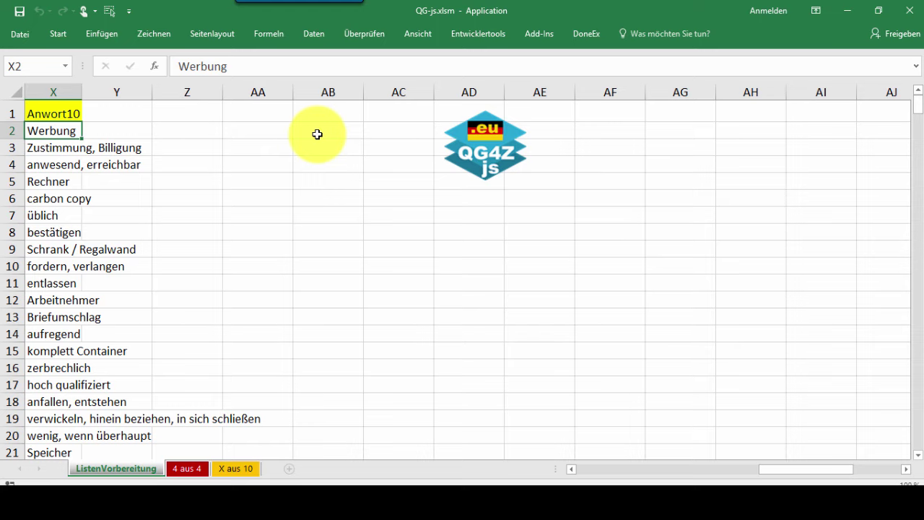
key(ctrl+Left)
key(ctrl+Left)
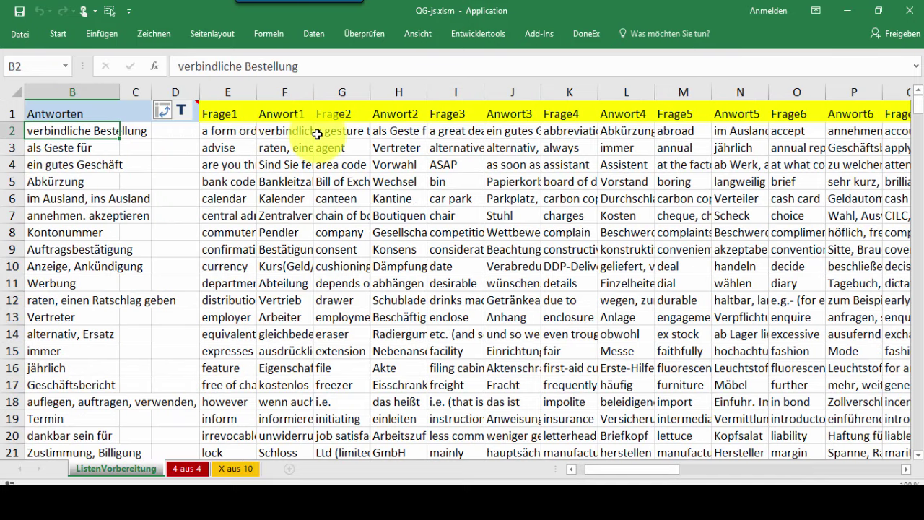
key(ctrl+Down)
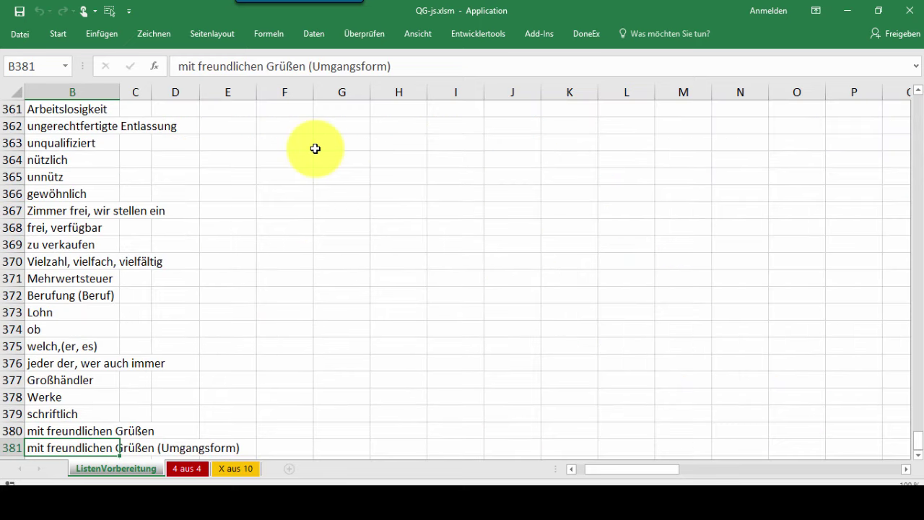
key(Right)
key(Right)
key(Right)
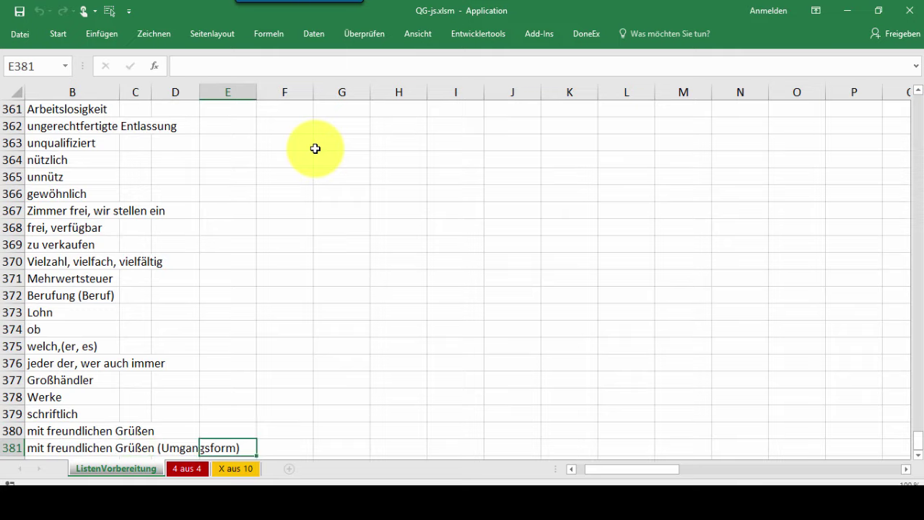
key(ctrl+Up)
key(ctrl+Right)
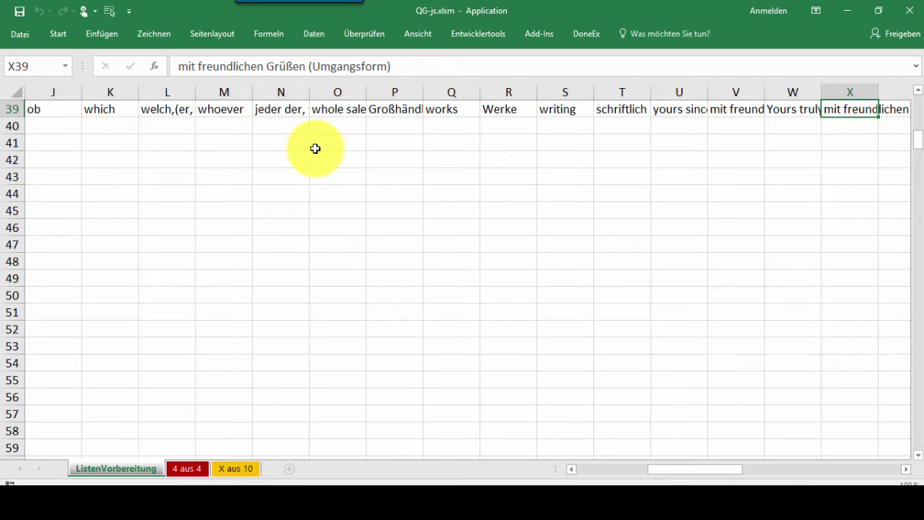
key(ctrl+Home)
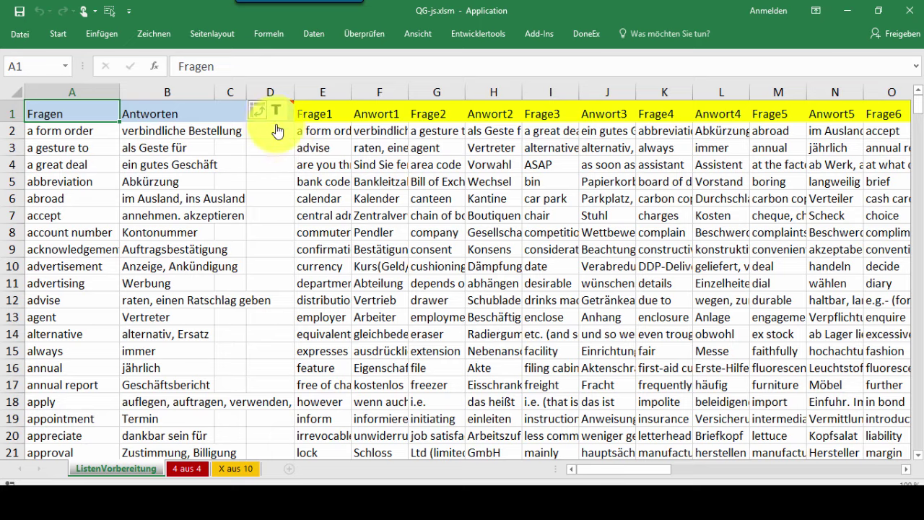
mouse_move(266, 115)
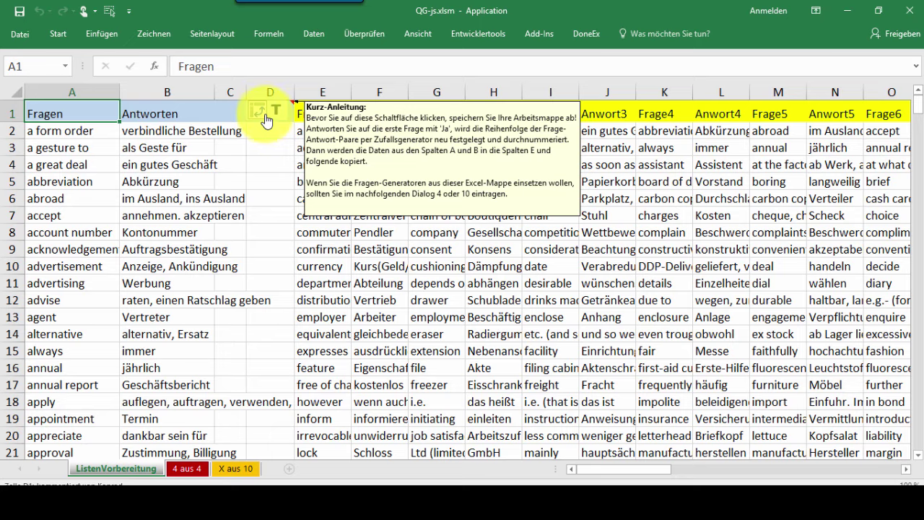
- Rerun the D1 macro, answer Ja to shuffle columns A and B, keeping 4 pairs per row
click(265, 114)
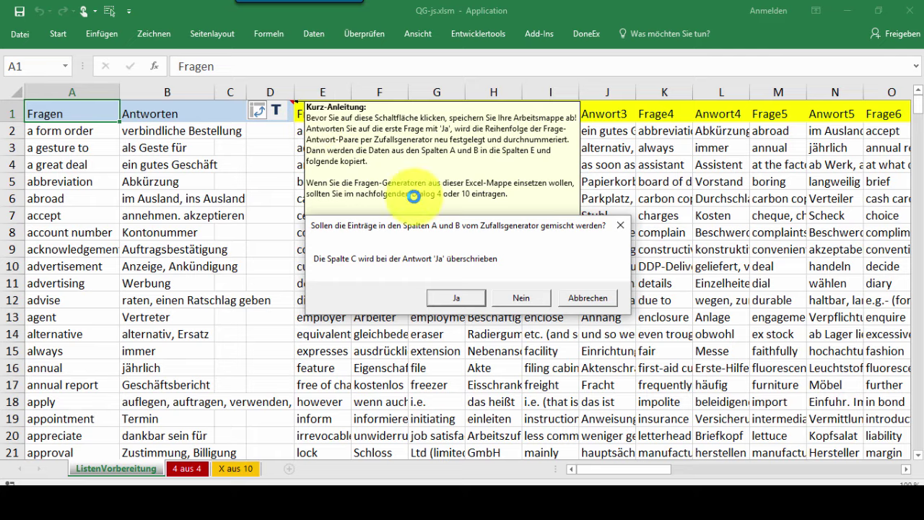
click(448, 298)
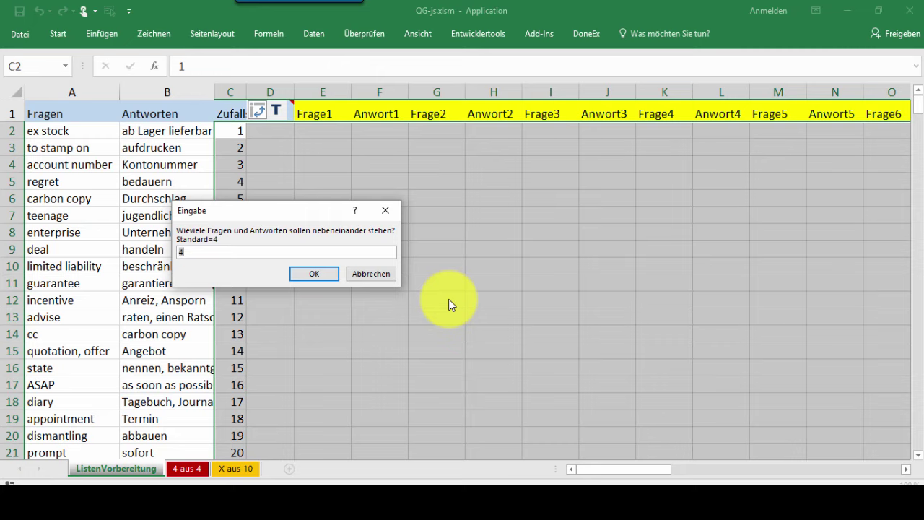
click(317, 273)
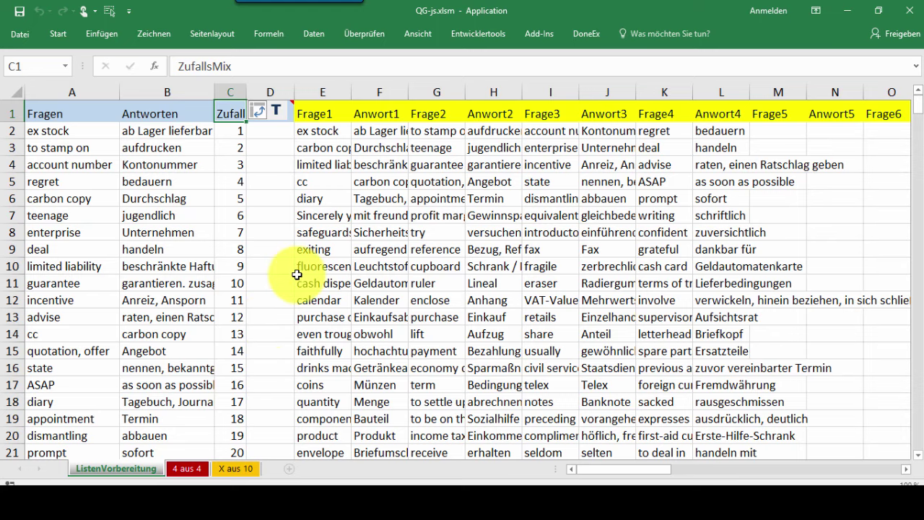
- Select the range E2:L15 holding the first 14 rows of shuffled pairs
drag(311, 131, 708, 349)
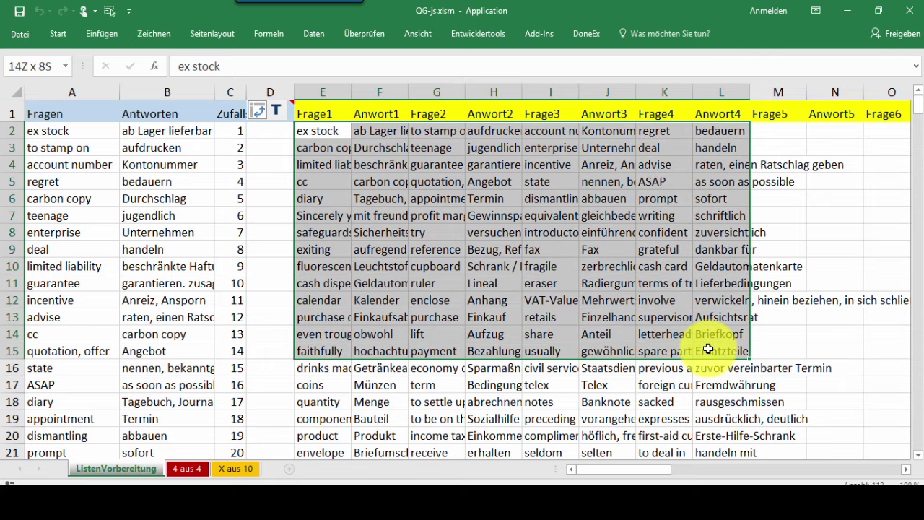
drag(709, 349, 708, 349)
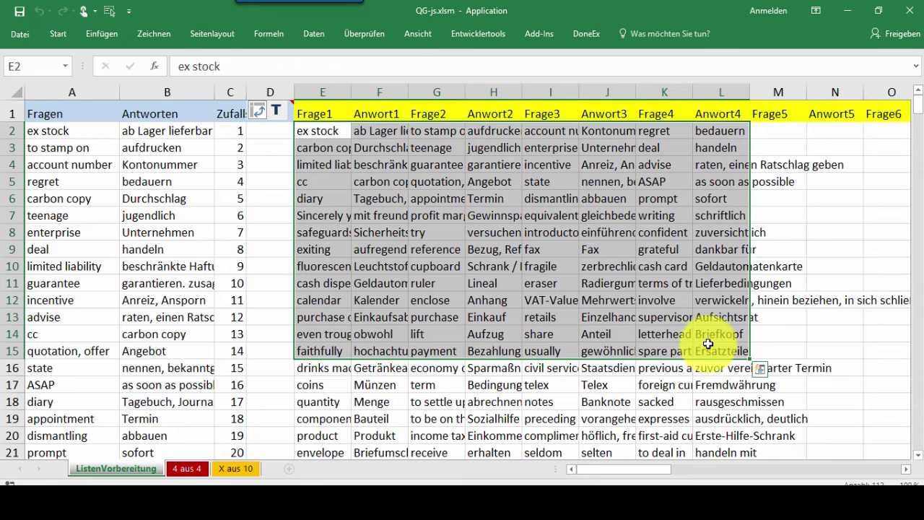
right_click(450, 268)
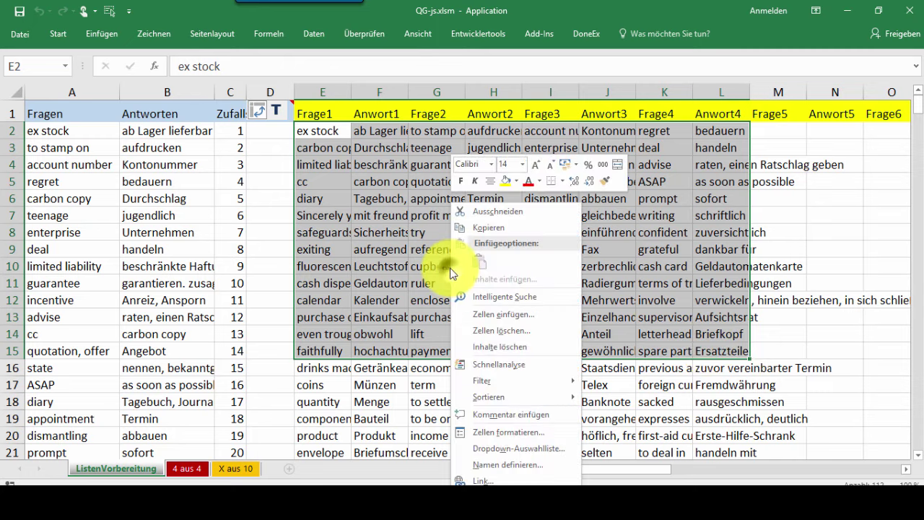
click(490, 229)
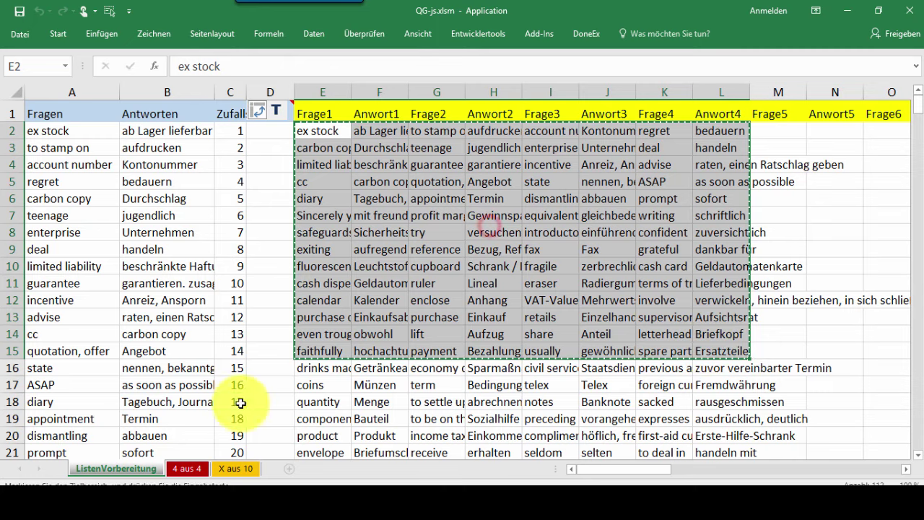
click(186, 469)
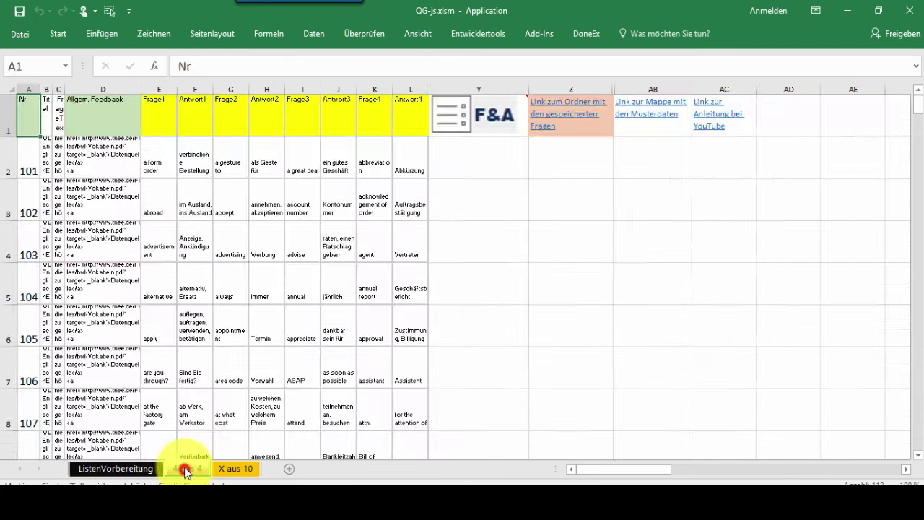
click(156, 160)
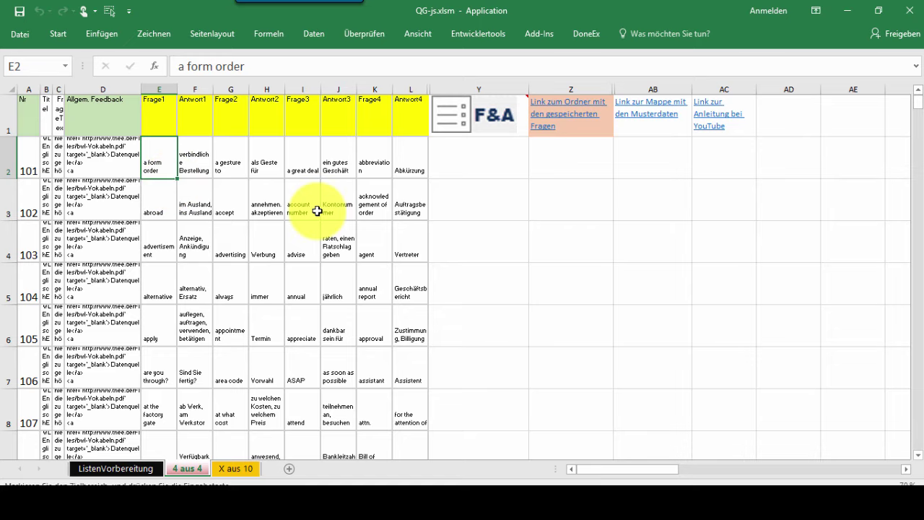
right_click(156, 162)
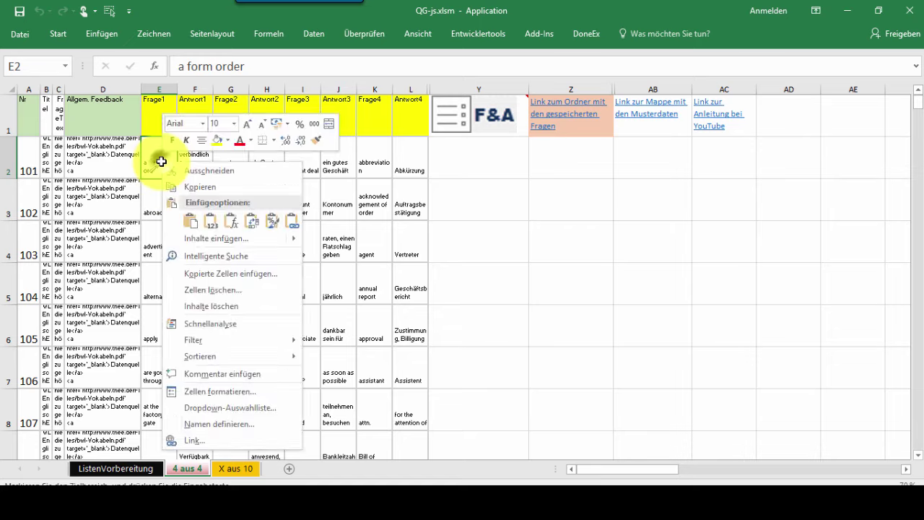
click(209, 222)
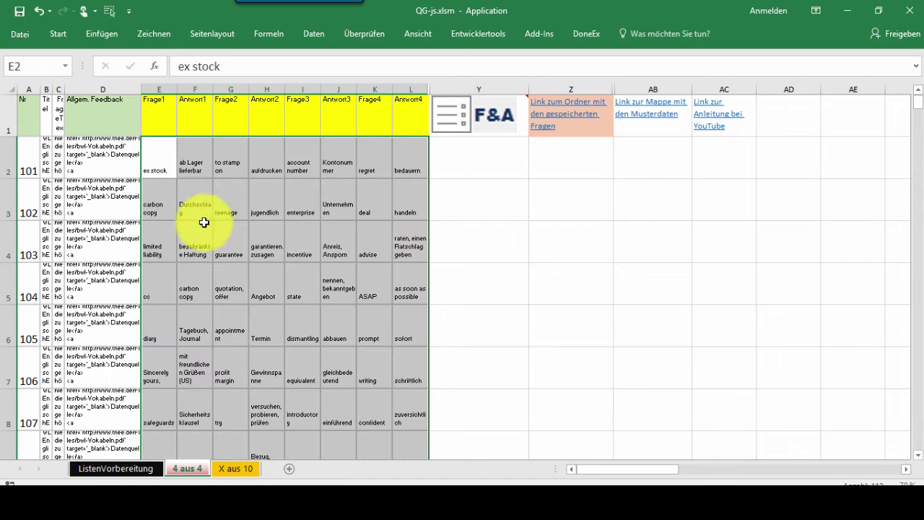
scroll(502, 301, down, 2)
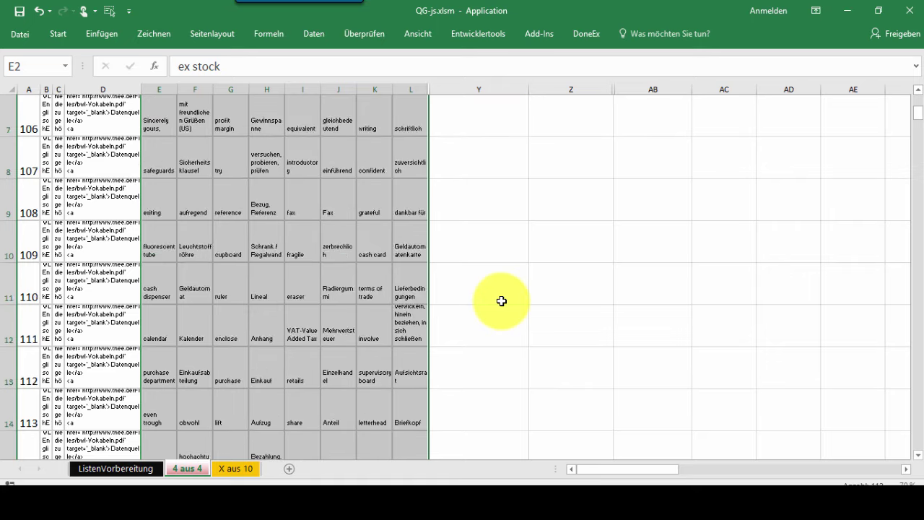
scroll(502, 301, down, 1)
scroll(502, 301, down, 1)
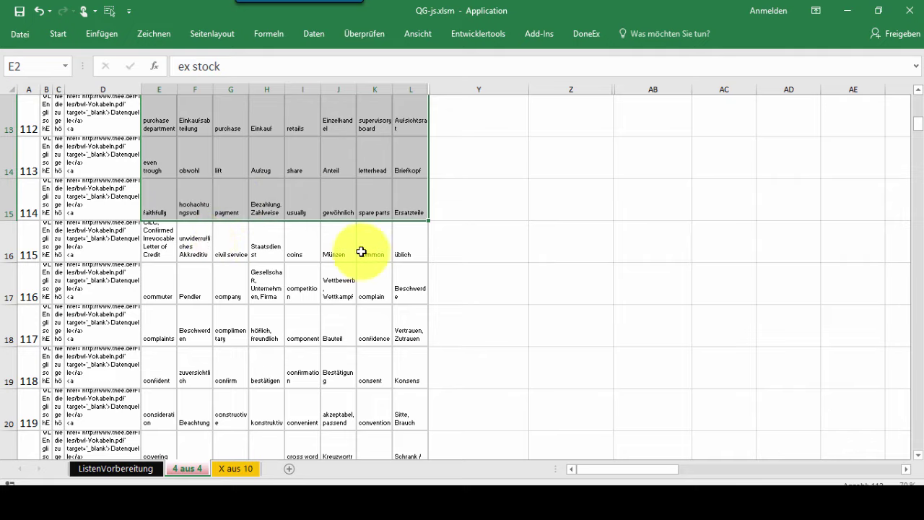
scroll(360, 251, down, 2)
scroll(357, 248, up, 3)
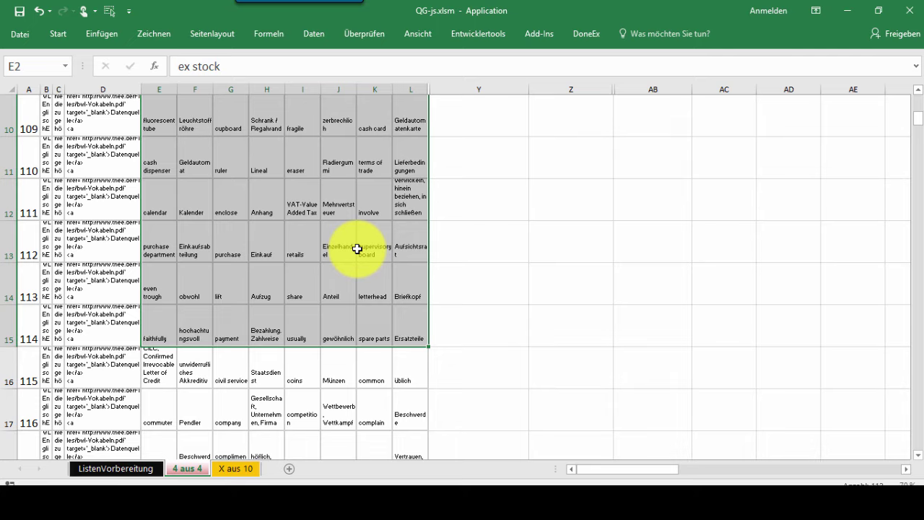
scroll(357, 248, up, 3)
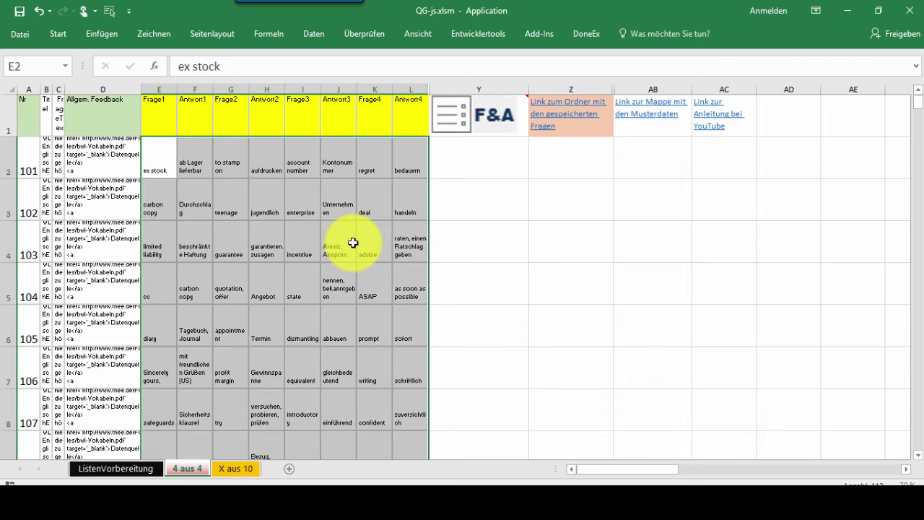
- Return the cursor to cell A2 and switch to the ListenVorbereitung vocabulary sheet
key(Left)
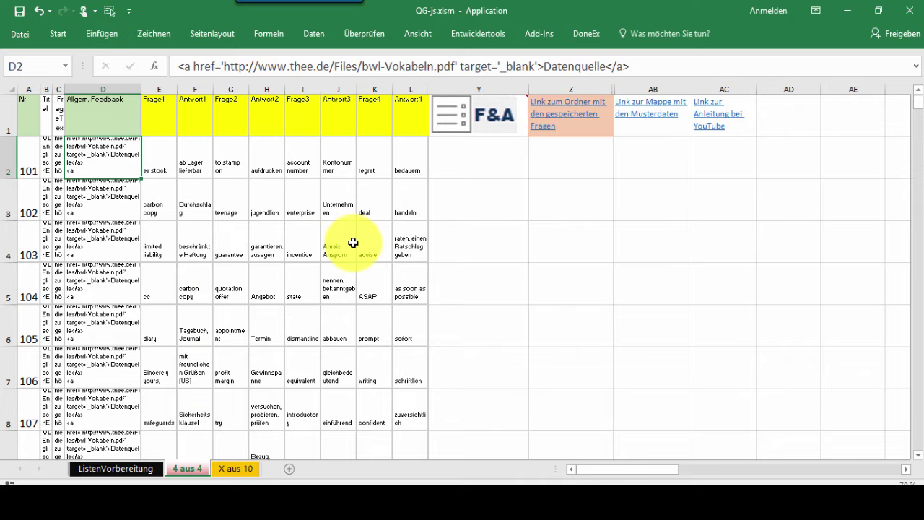
key(Left)
key(Left)
key(Left)
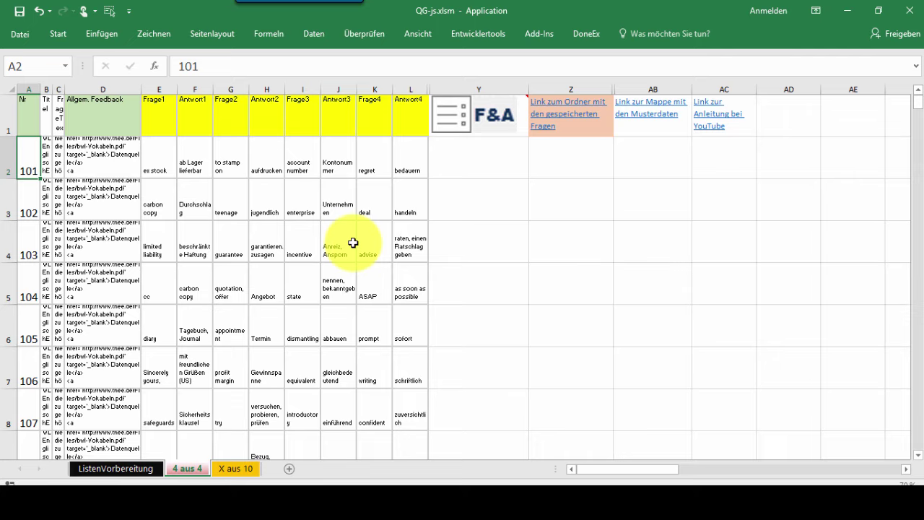
click(109, 469)
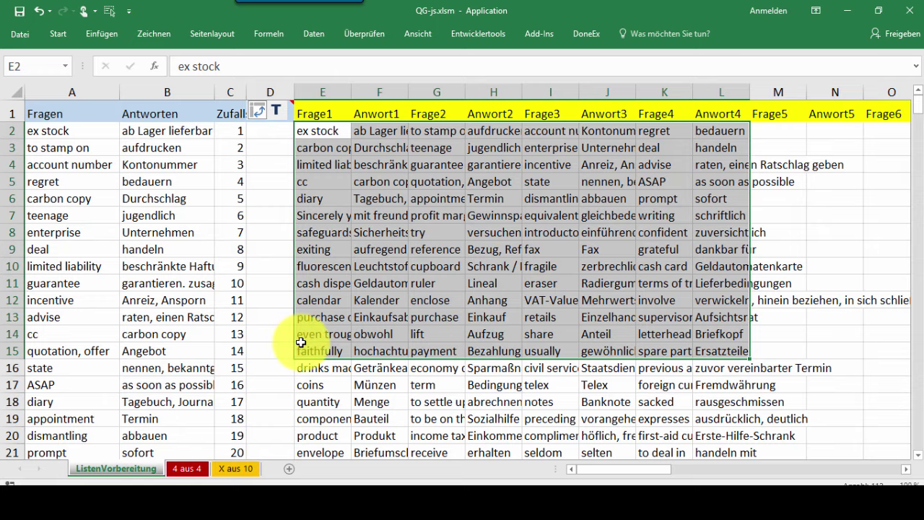
- Return to the 4 aus 4 sheet and check the shuffled pairs from question 101 onward
click(187, 469)
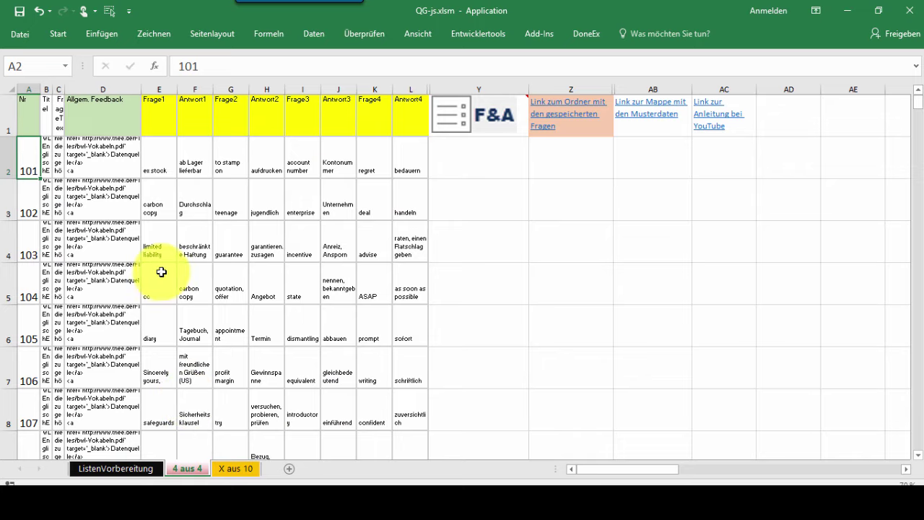
scroll(127, 257, down, 1)
scroll(127, 256, down, 2)
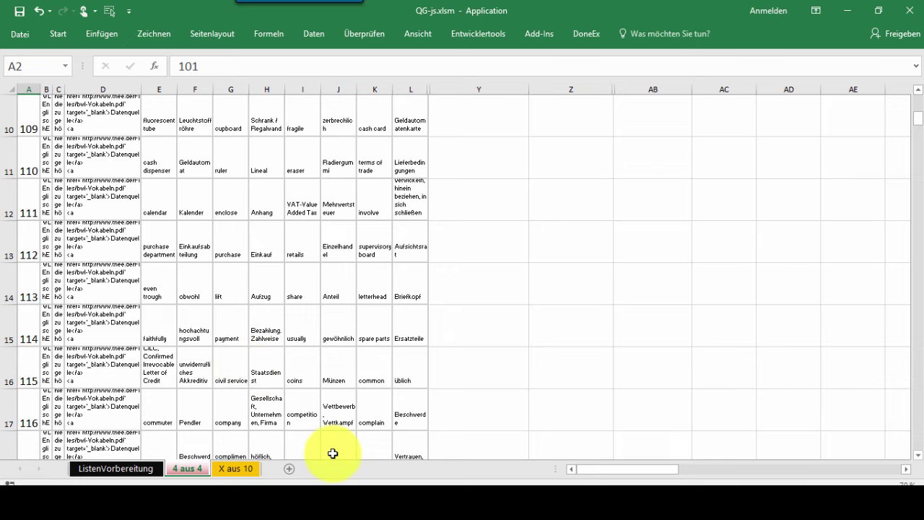
scroll(311, 343, up, 1)
scroll(309, 347, up, 2)
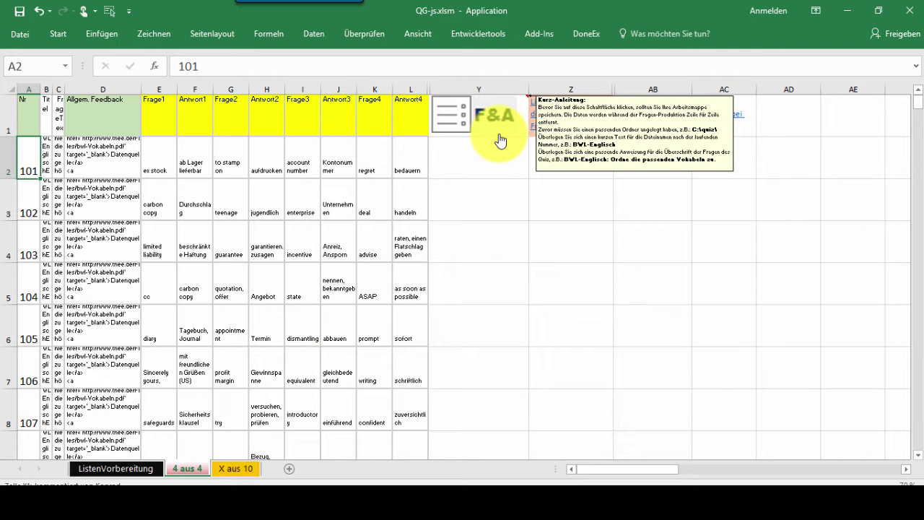
mouse_move(544, 139)
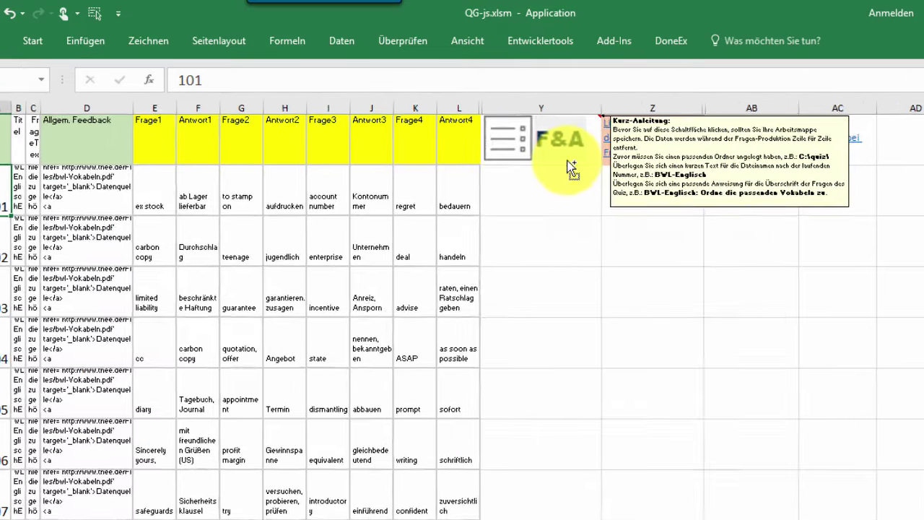
ctrl+scroll(567, 160, up, 3)
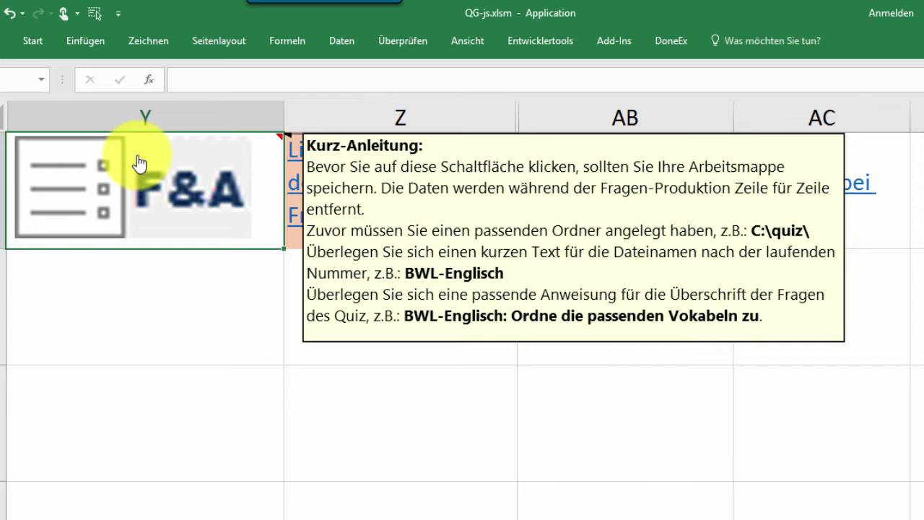
click(182, 333)
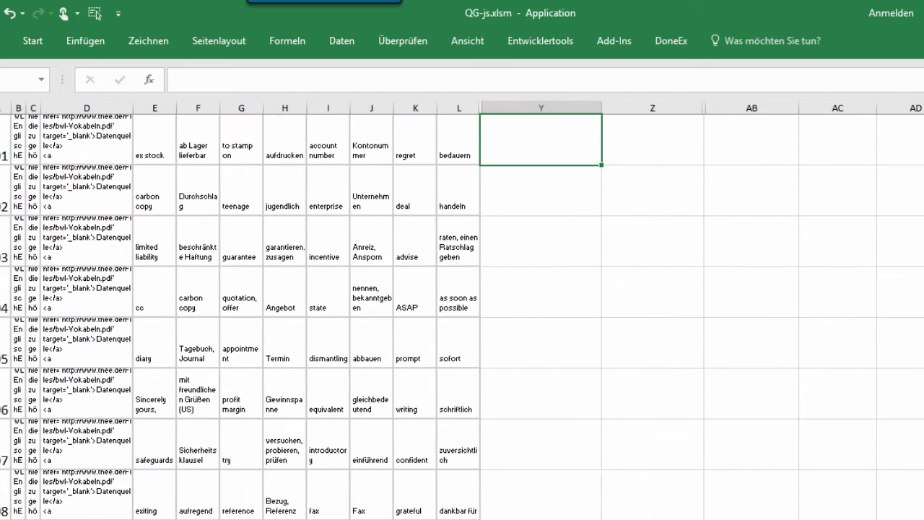
scroll(647, 513, up, 1)
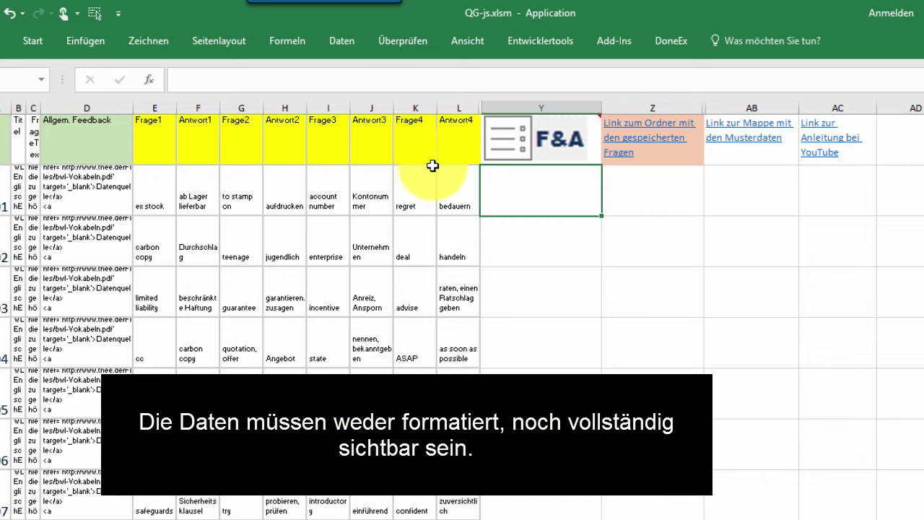
- Start the F&A quiz export and set the save folder to C:\bluepages\
mouse_move(536, 138)
click(545, 153)
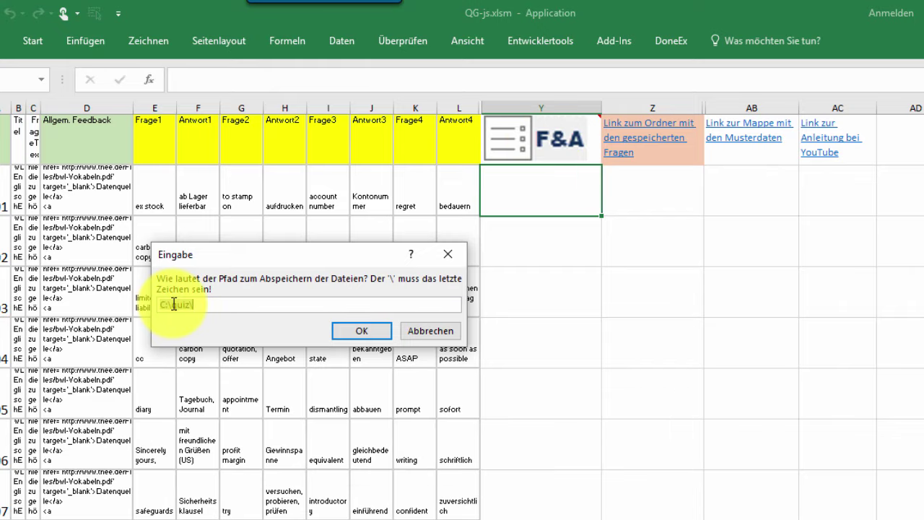
drag(170, 304, 192, 303)
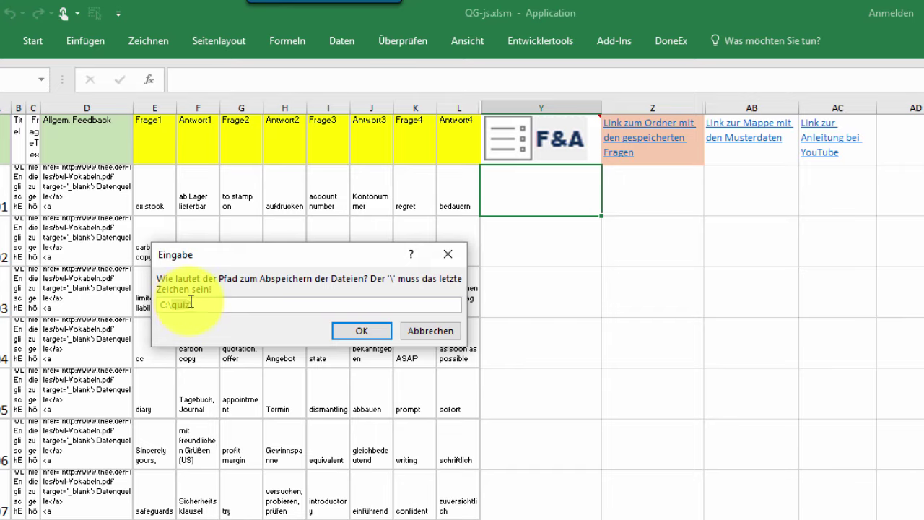
text(blu)
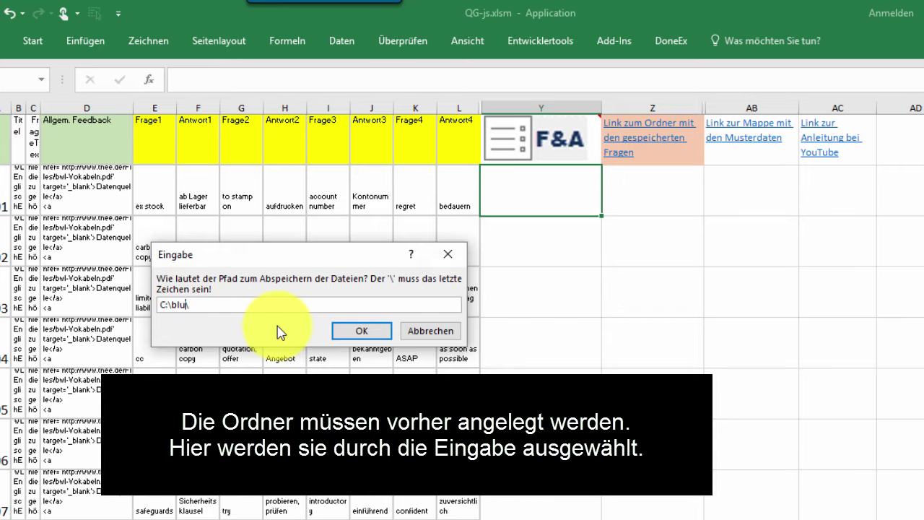
text(epage)
text(s)
click(357, 331)
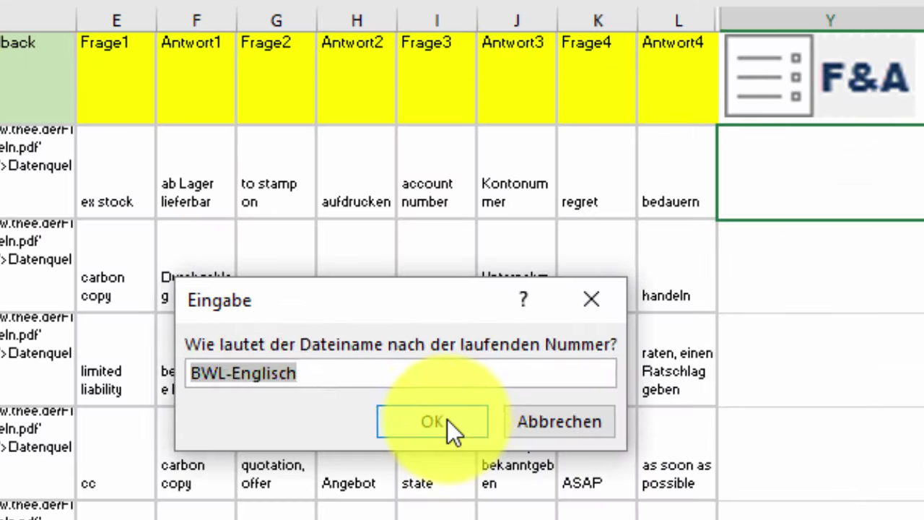
- Accept BWL-Englisch as the file name and insert BWL into the quiz heading
click(333, 323)
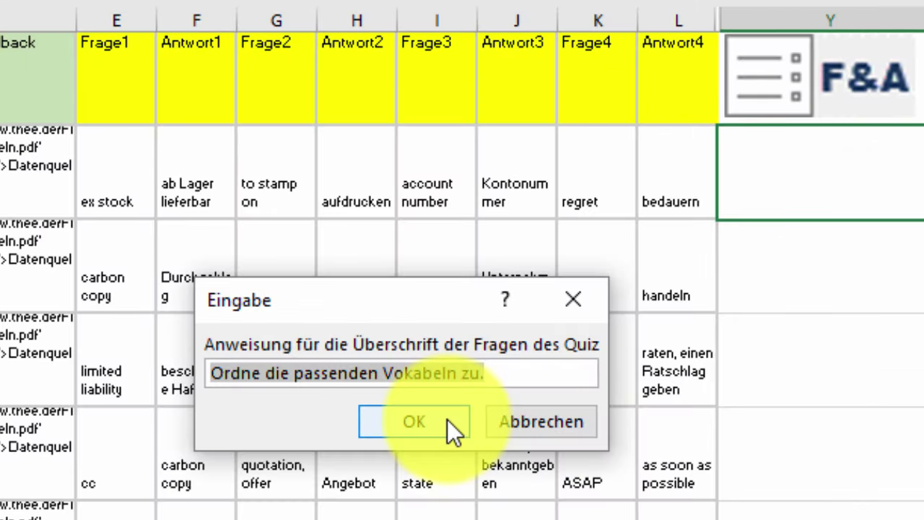
click(381, 374)
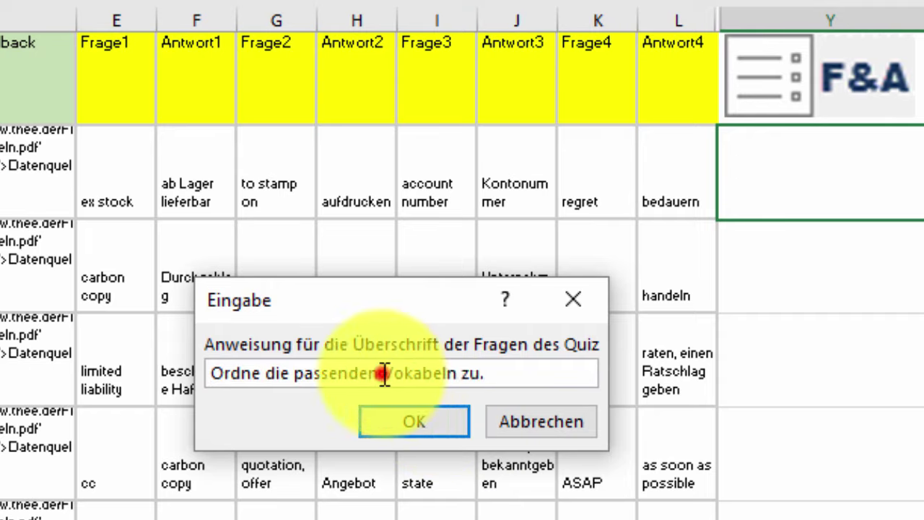
text(B)
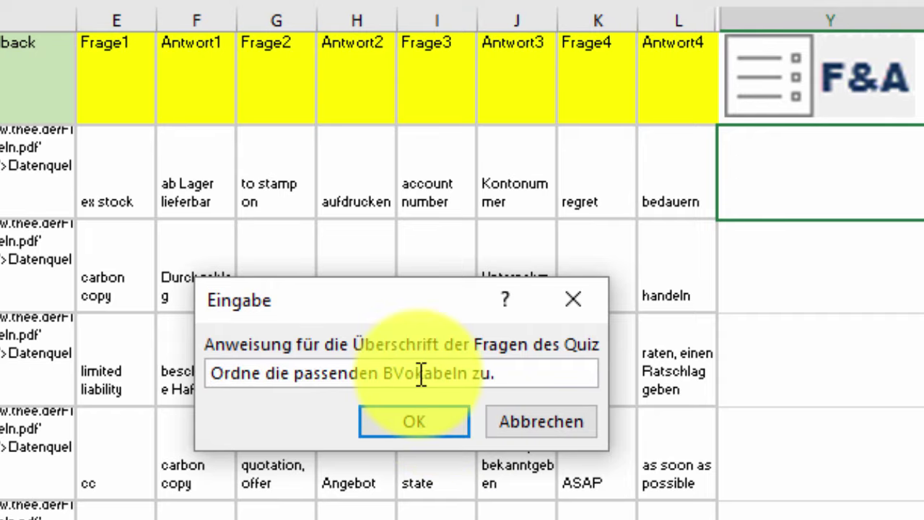
text(WL)
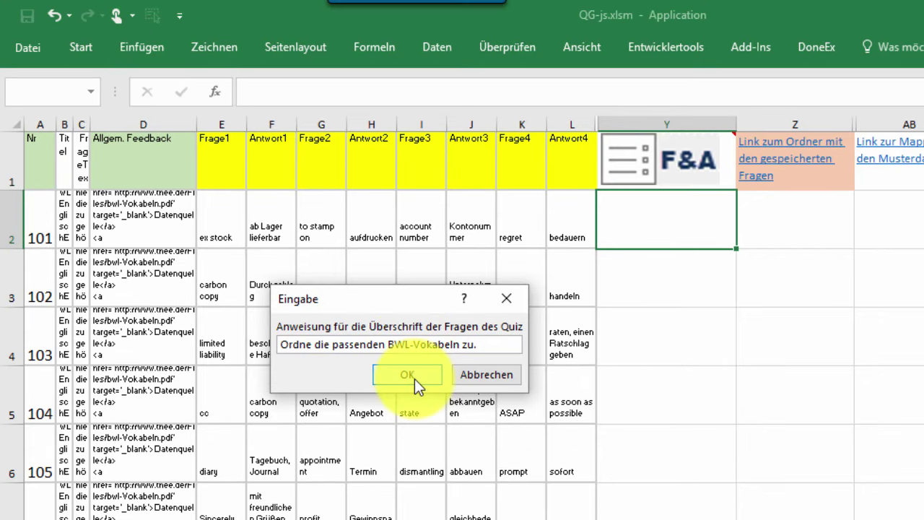
- Generate the BWL-Englisch quiz pages, then open the bluepages folder through the saved-questions link
click(414, 378)
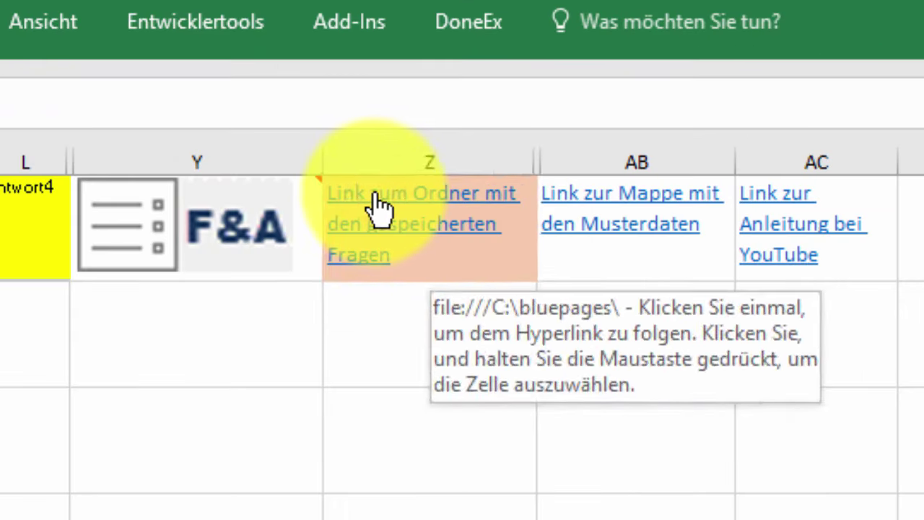
click(379, 209)
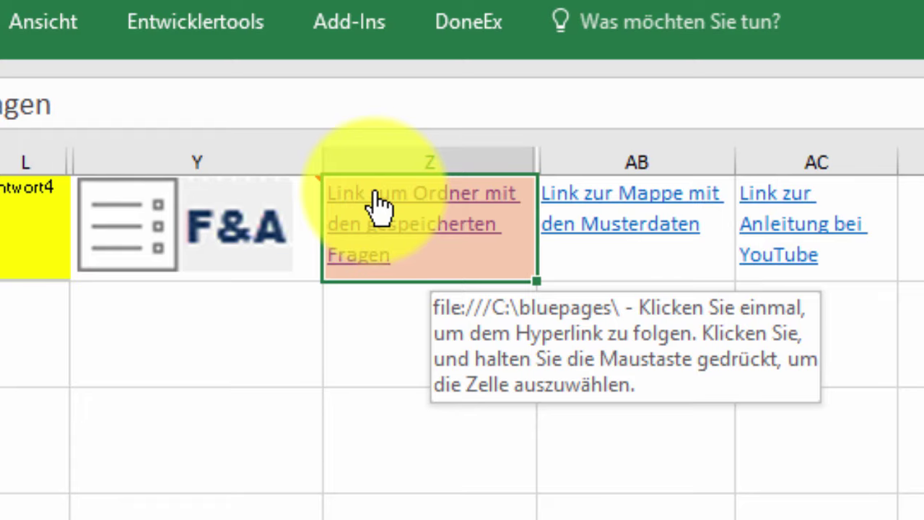
click(379, 208)
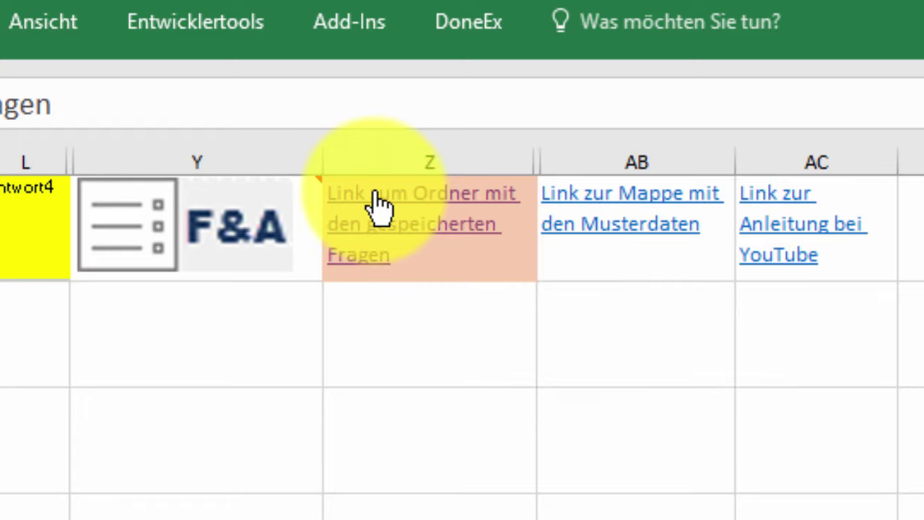
click(237, 141)
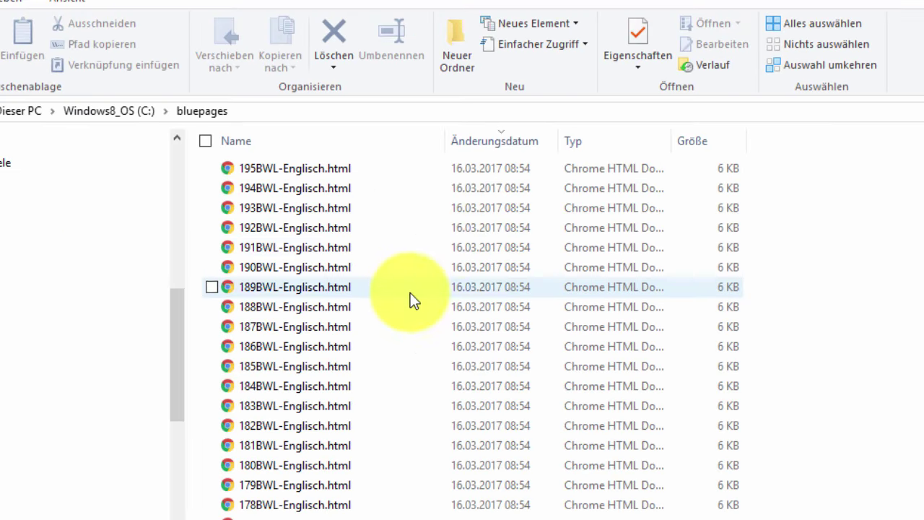
- Scroll down the bluepages folder and open index.html in the browser
scroll(444, 243, down, 3)
scroll(444, 243, down, 3)
scroll(444, 243, down, 2)
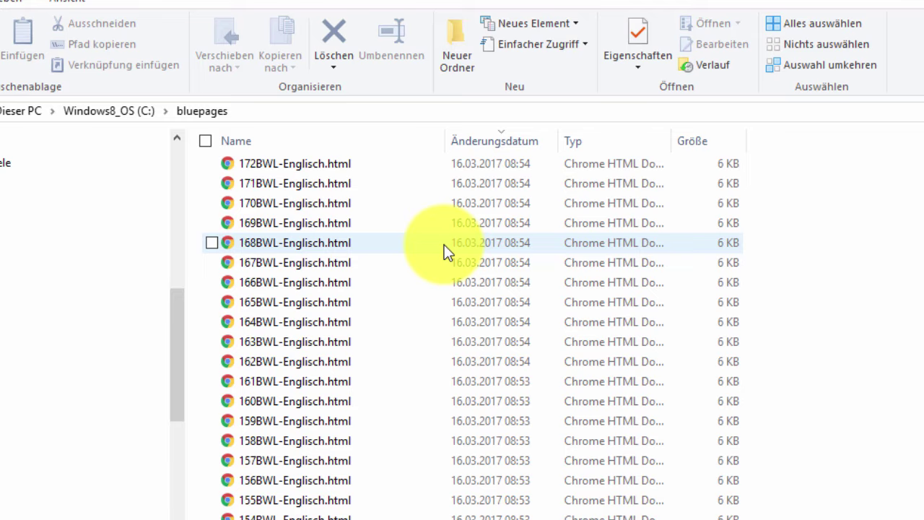
scroll(444, 243, down, 1)
scroll(444, 245, down, 5)
scroll(445, 246, down, 4)
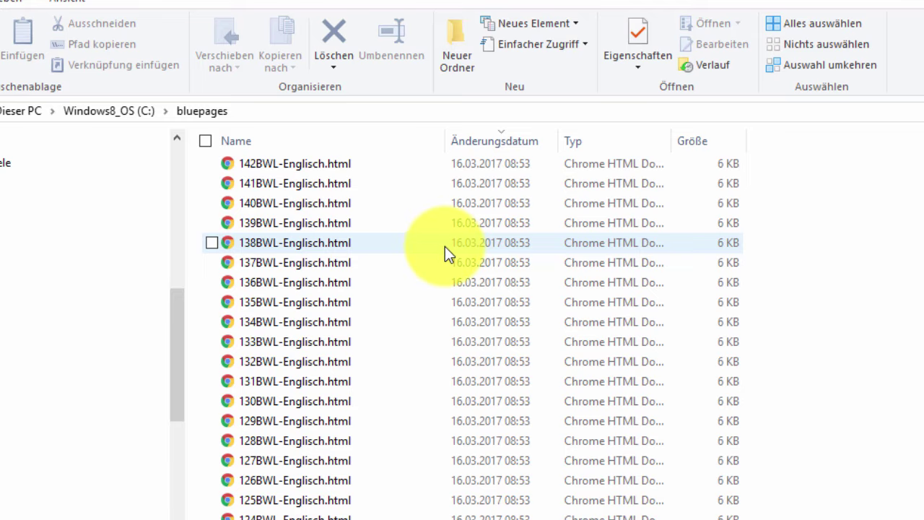
scroll(445, 246, down, 4)
scroll(445, 247, down, 2)
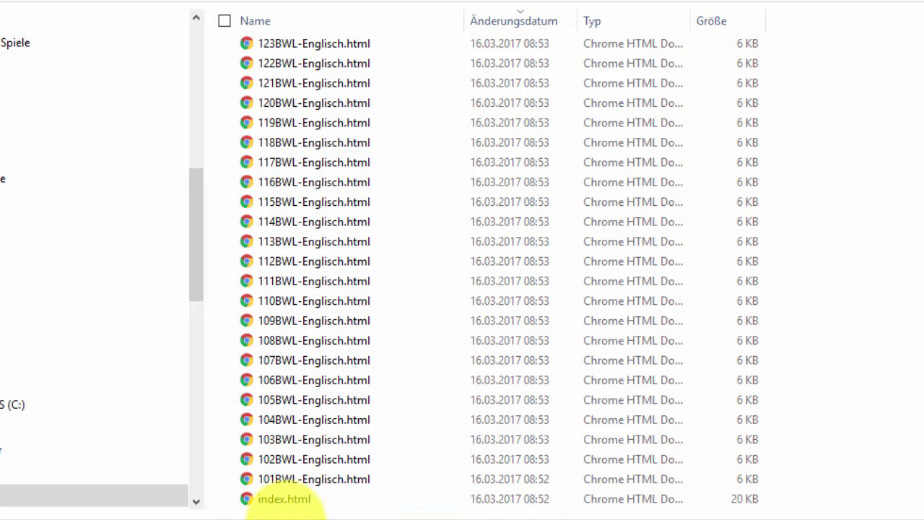
click(287, 504)
double_click(287, 504)
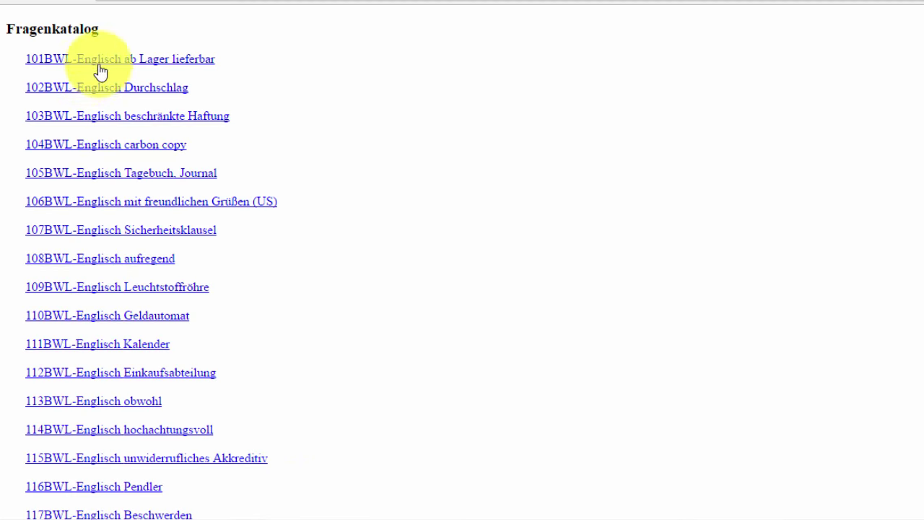
- Browse the Fragenkatalog list and open the 135BWL-Englisch Modellkleider quiz
scroll(135, 210, down, 4)
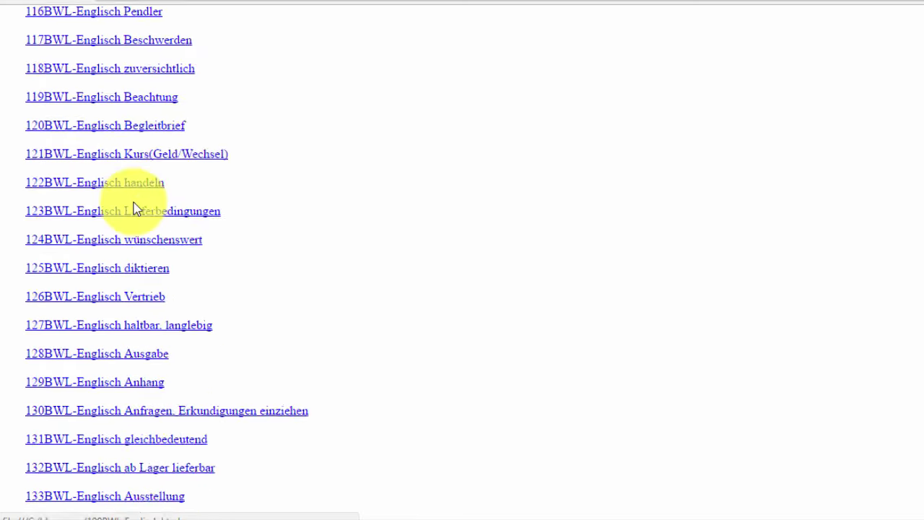
scroll(135, 209, down, 4)
scroll(135, 209, down, 5)
scroll(135, 210, down, 3)
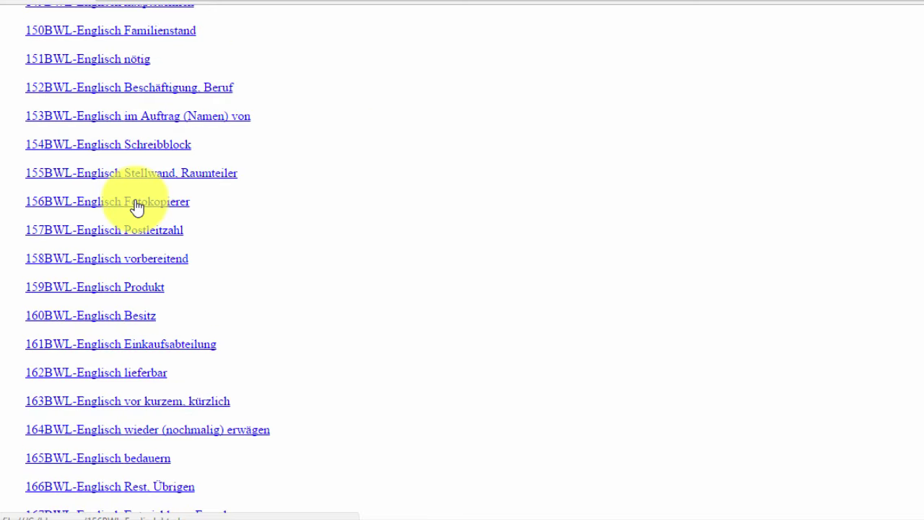
scroll(136, 208, down, 5)
scroll(136, 201, down, 5)
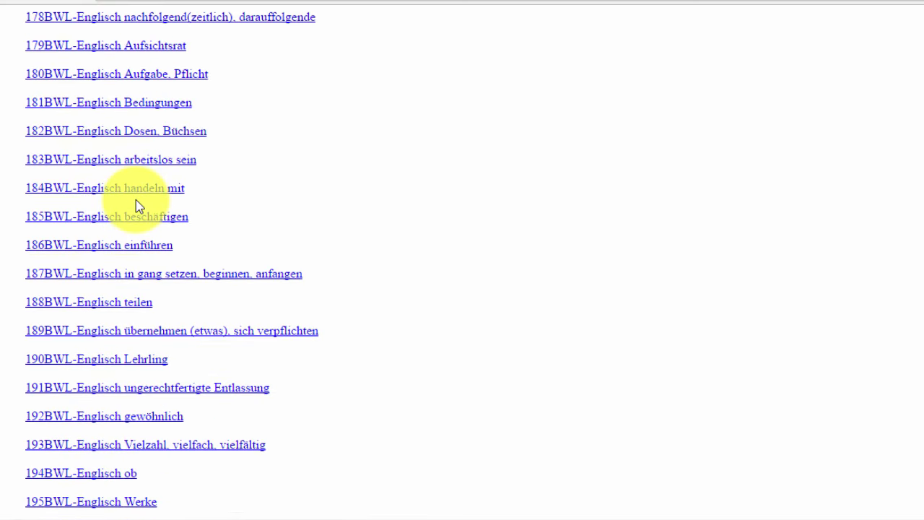
scroll(136, 200, up, 2)
scroll(135, 200, up, 6)
scroll(136, 200, up, 8)
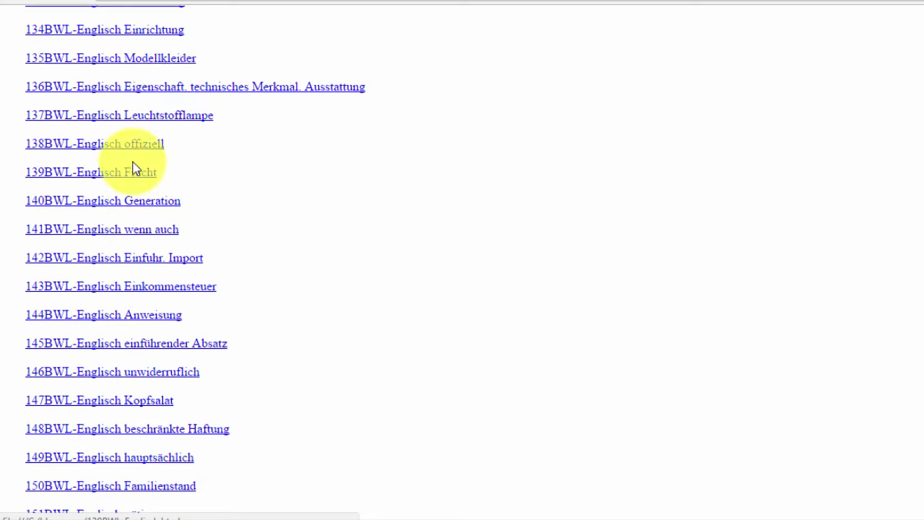
click(114, 66)
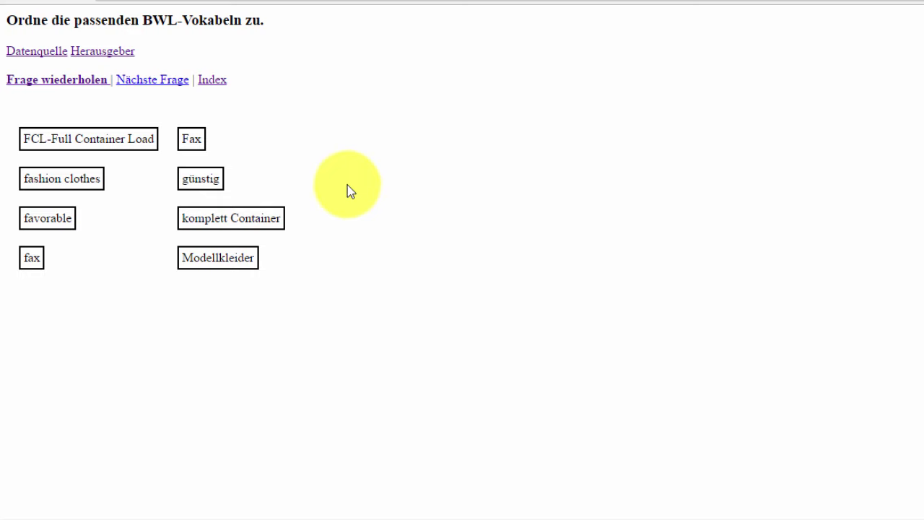
- Match fax with Fax and fashion clothes with Modellkleider
click(31, 262)
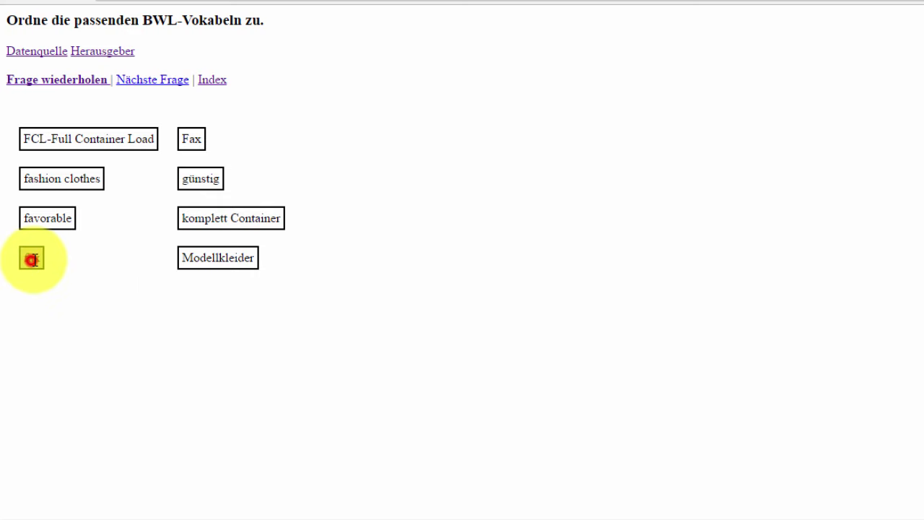
click(199, 140)
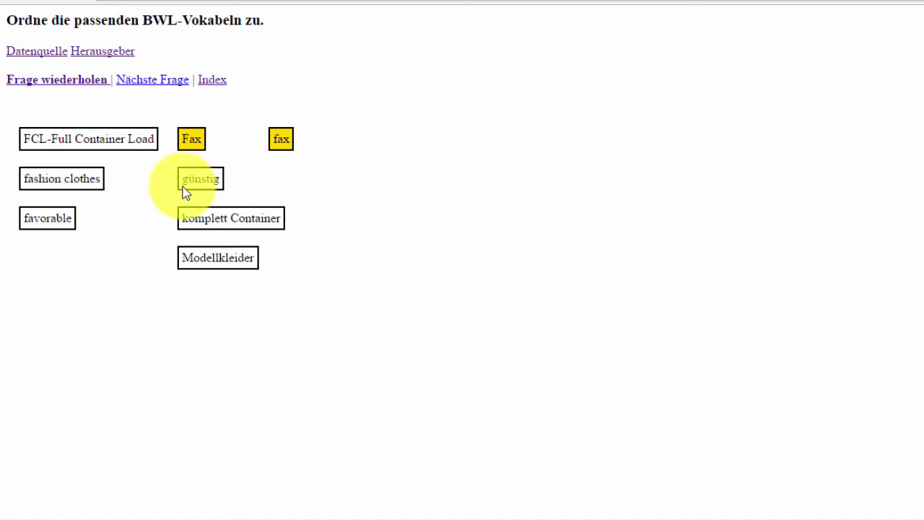
click(83, 136)
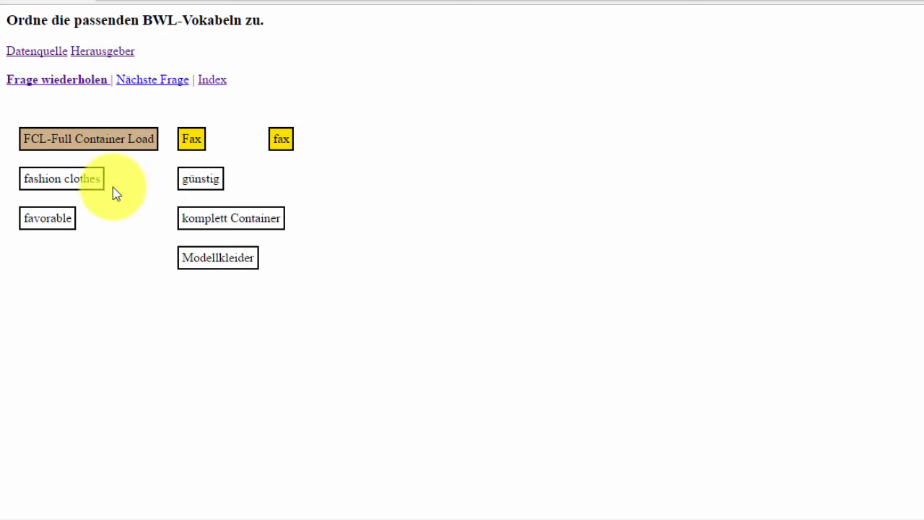
click(86, 179)
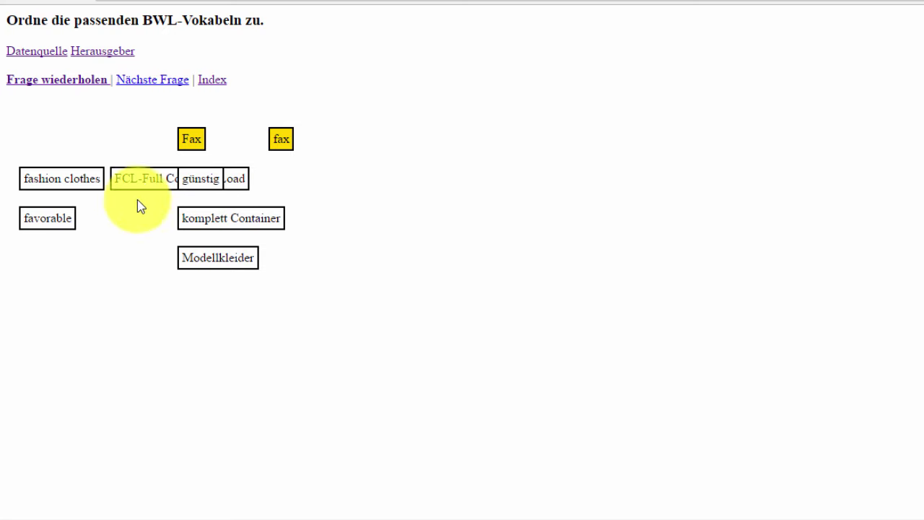
click(74, 181)
click(212, 263)
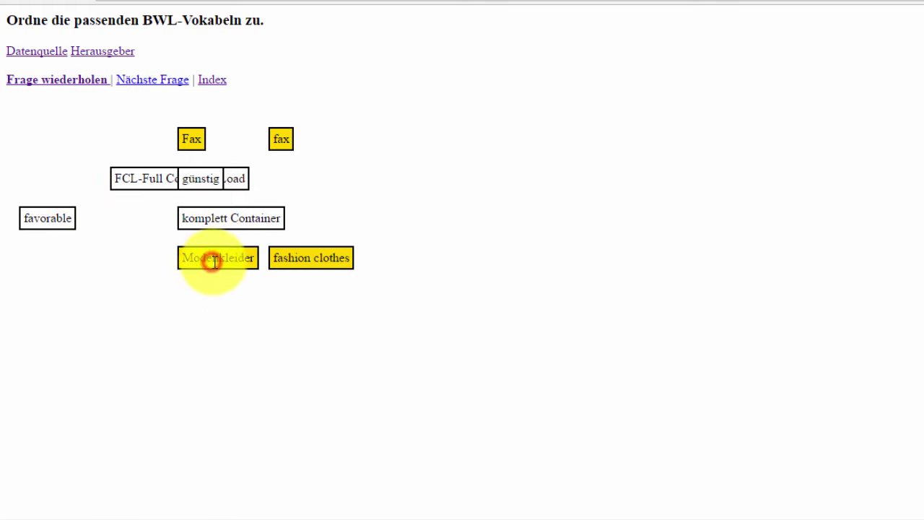
- Match FCL-Full Container Load with komplett Container and favorable with günstig, then load the next question
click(136, 178)
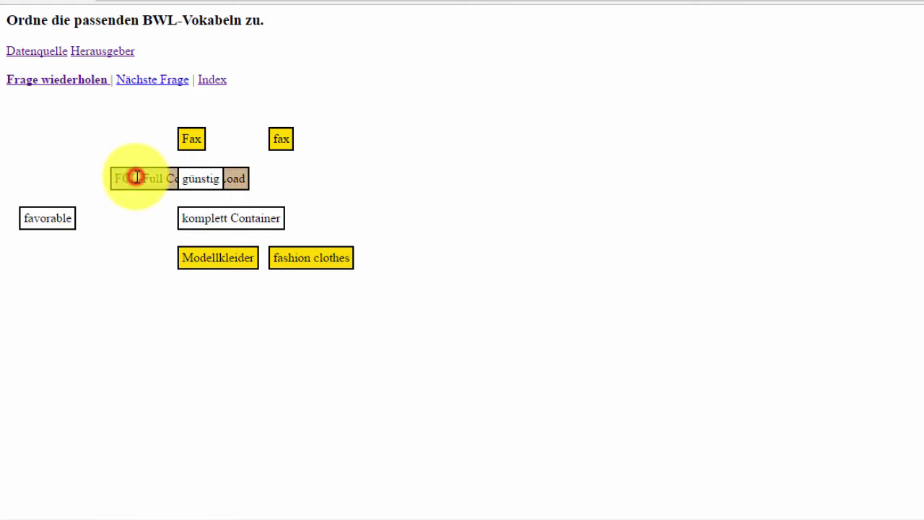
click(255, 219)
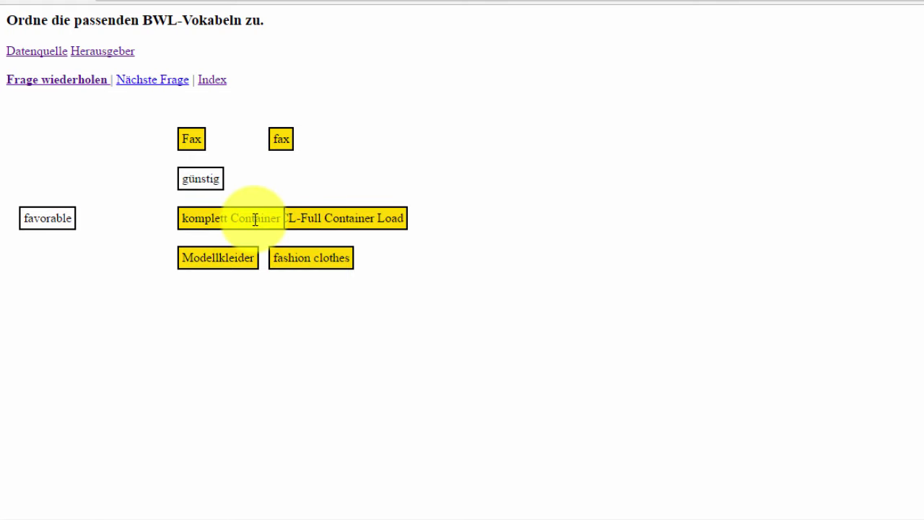
click(40, 218)
click(209, 180)
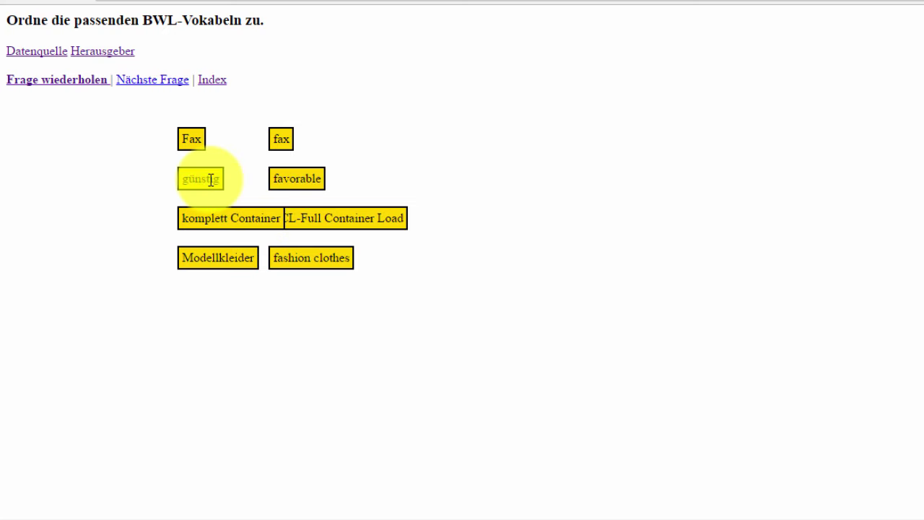
click(134, 82)
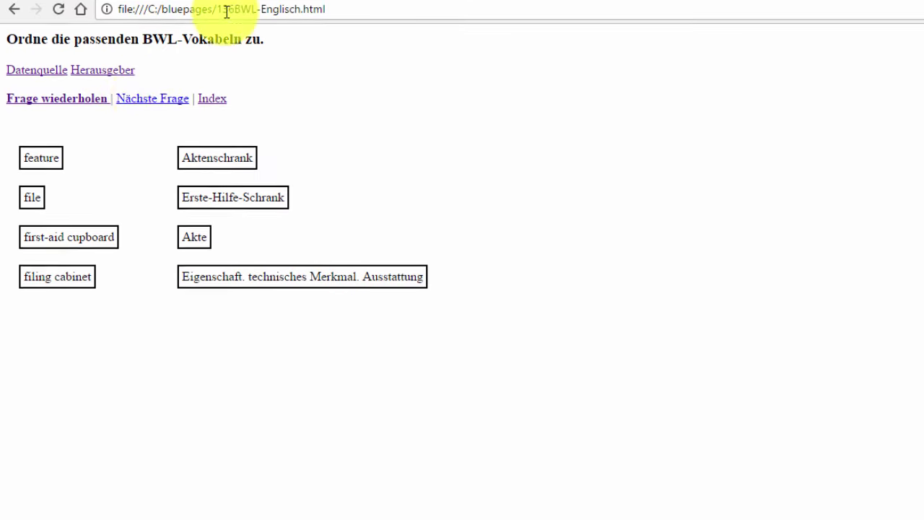
click(143, 129)
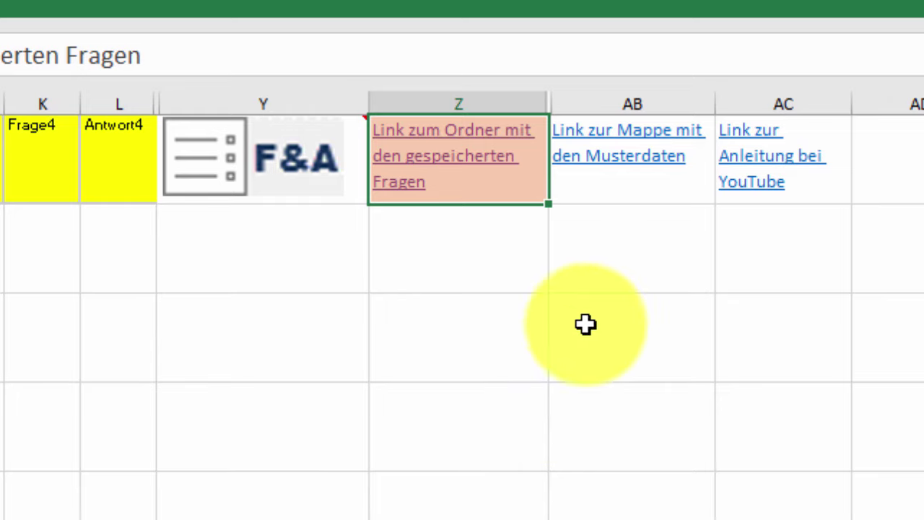
- Follow the AB1 'Link zur Mappe mit den Musterdaten' to open the QG4Z-DE spreadsheet
click(603, 150)
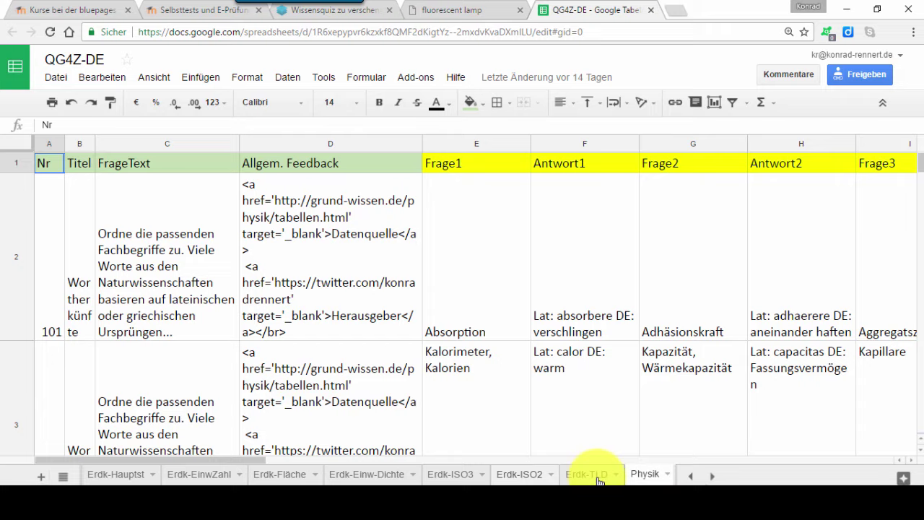
- On the Chinesisch sheet, copy range A2:L10 starting with Hallo! – 你好!
click(691, 476)
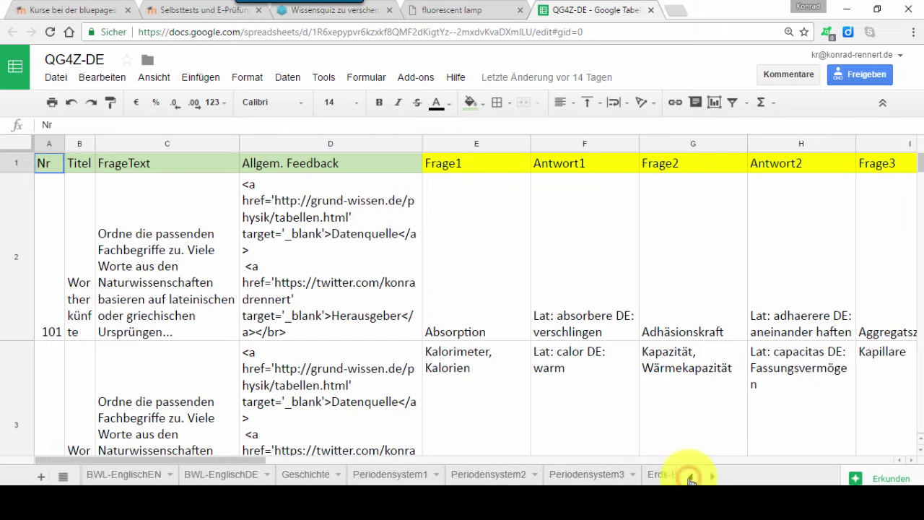
click(691, 476)
click(691, 476)
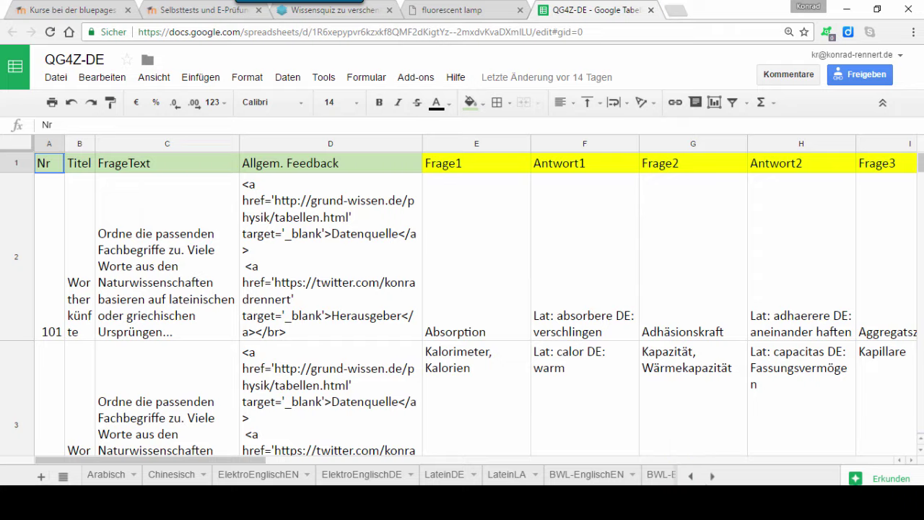
click(172, 476)
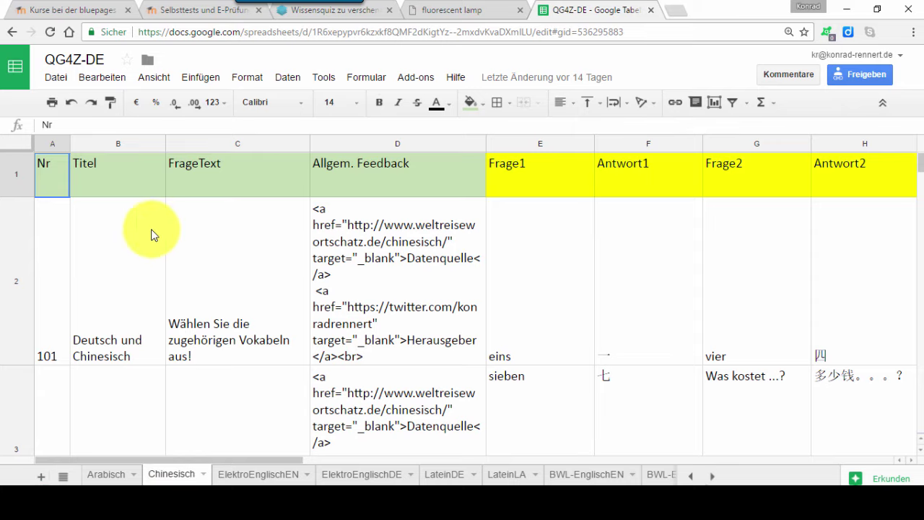
click(47, 295)
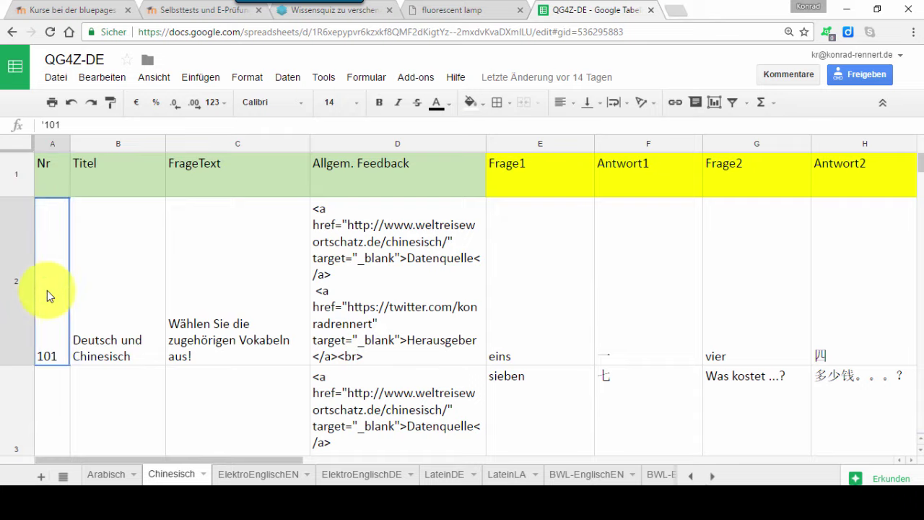
drag(47, 290, 916, 346)
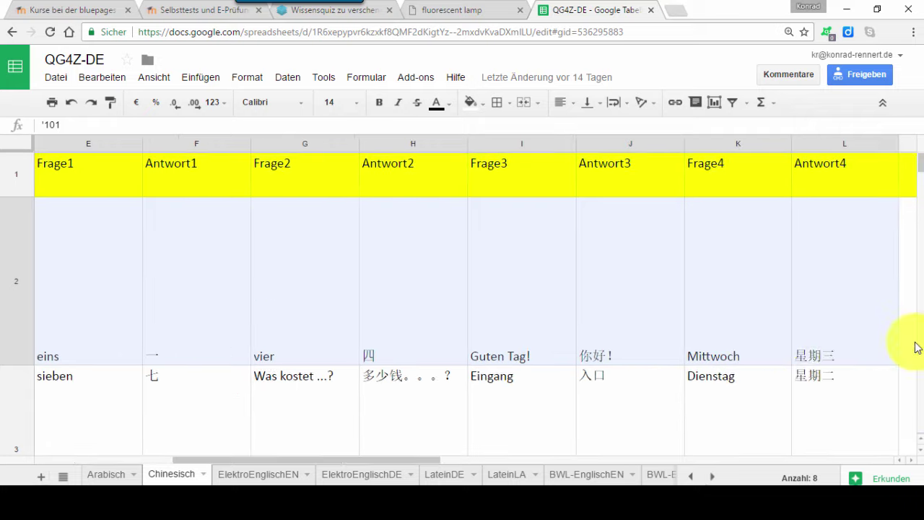
mouse_move(916, 347)
mouse_down()
mouse_move(806, 370)
mouse_move(810, 423)
mouse_move(831, 386)
mouse_move(828, 326)
mouse_up()
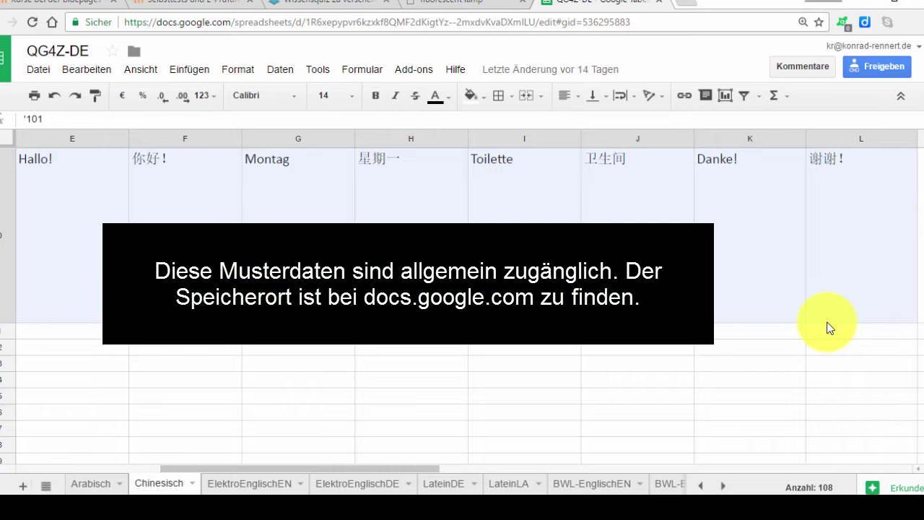
drag(829, 328, 828, 326)
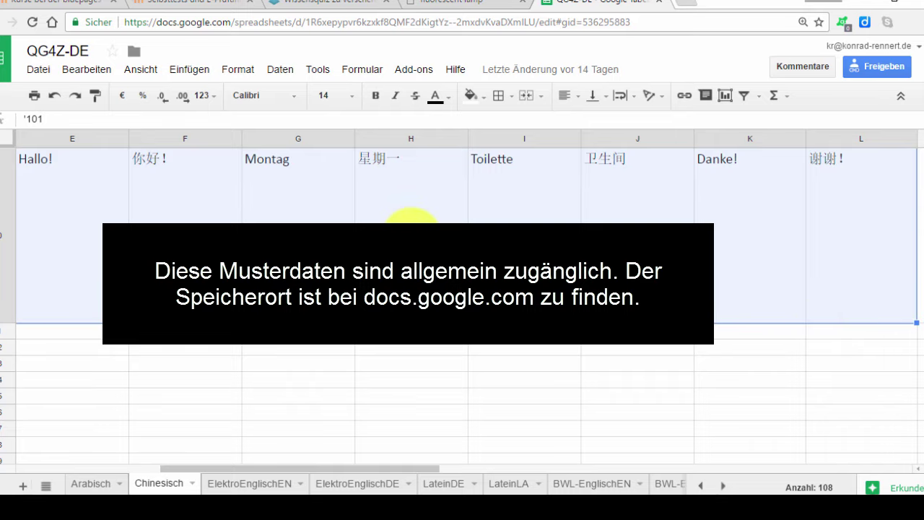
right_click(309, 220)
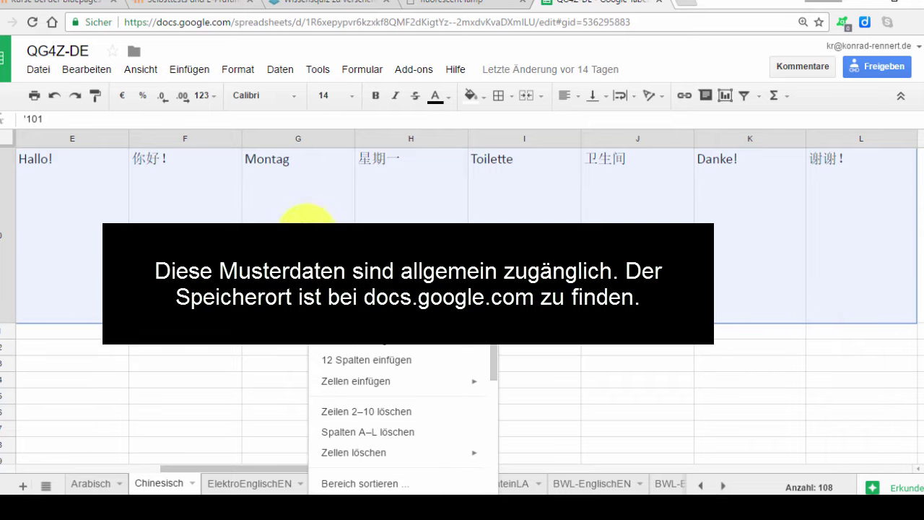
click(340, 255)
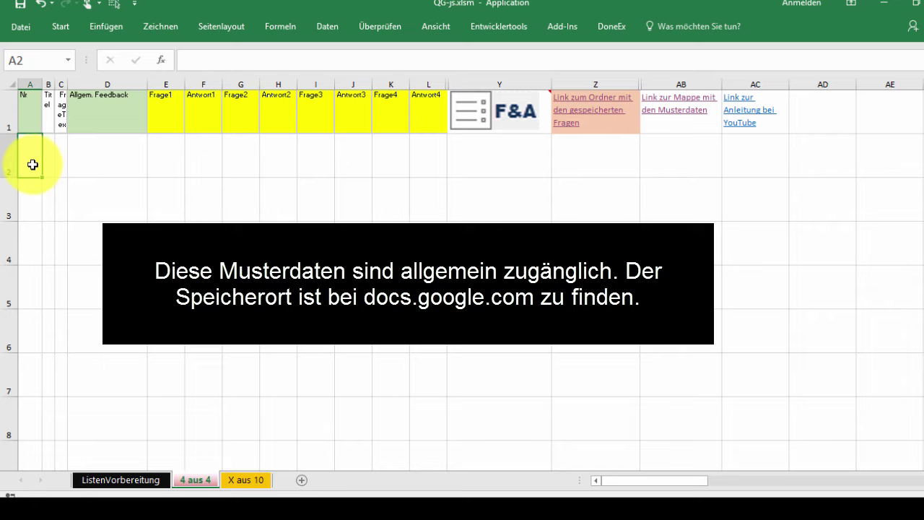
- Paste the Chinese vocabulary as values into A2 of the 4 aus 4 sheet, from question 101
right_click(33, 165)
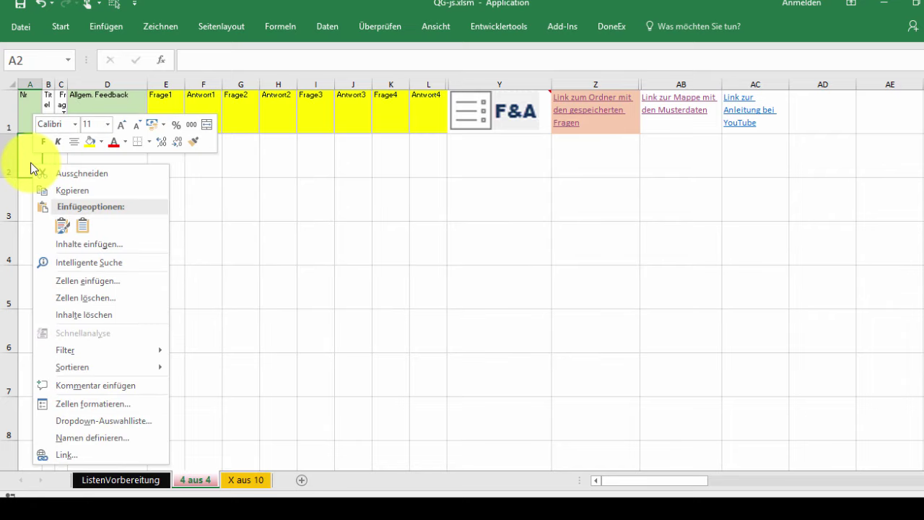
right_click(34, 157)
click(88, 228)
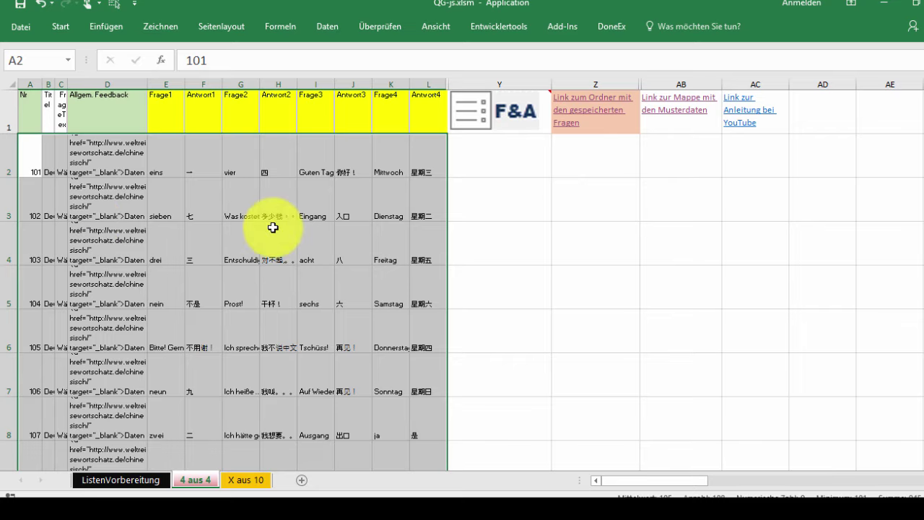
click(425, 166)
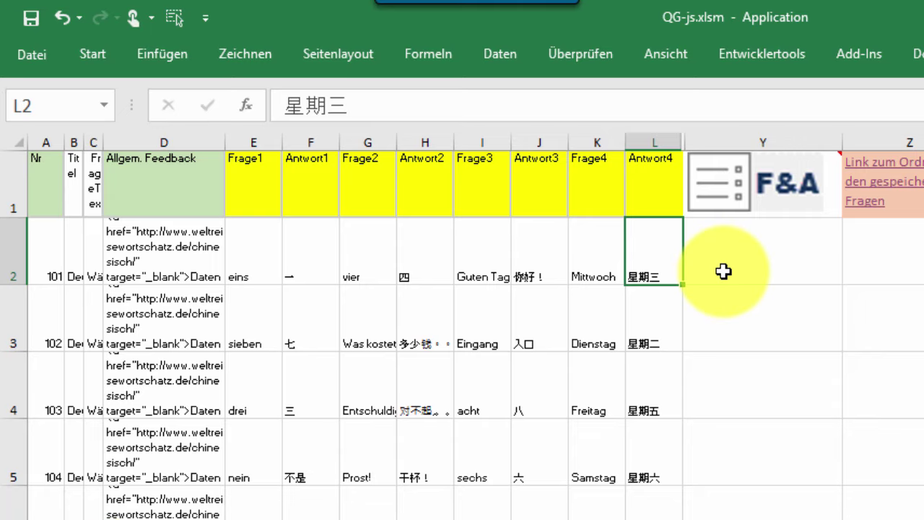
- Start quiz generation and change the save path to C:\quiz\
click(747, 189)
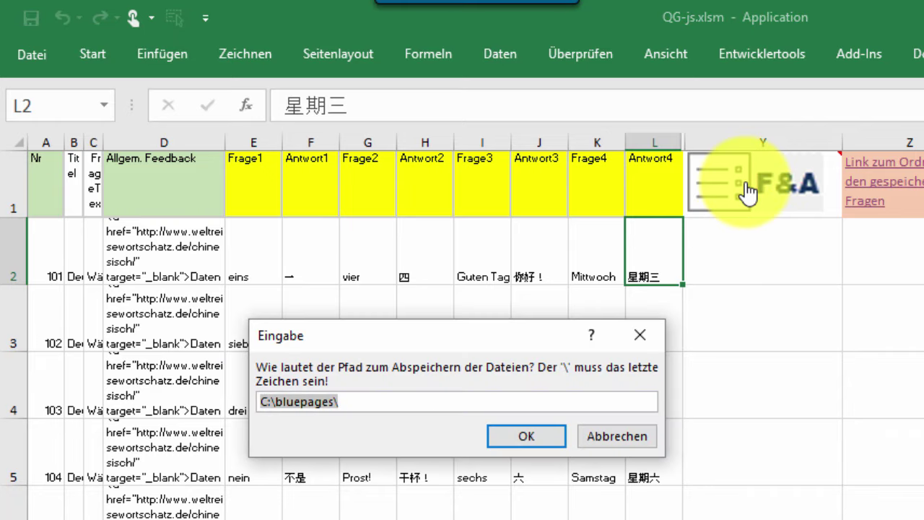
click(273, 401)
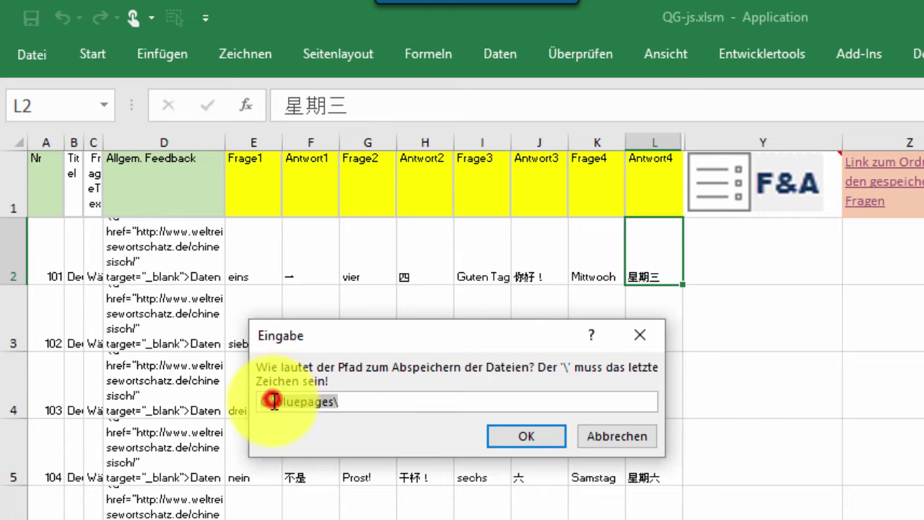
click(273, 401)
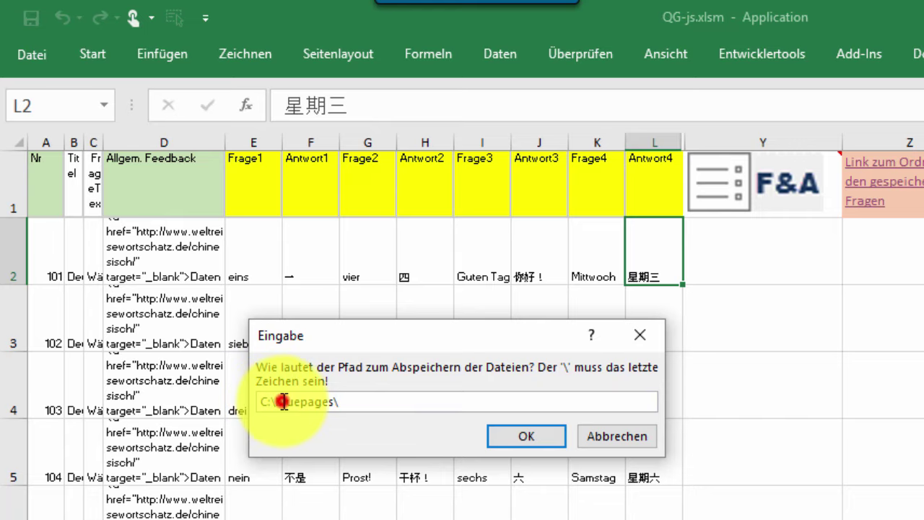
drag(273, 401, 336, 403)
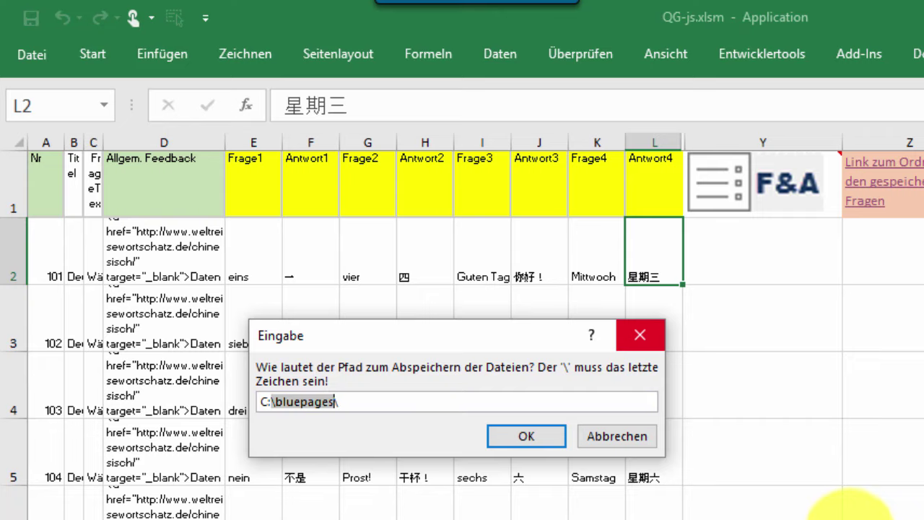
text(\quiz\)
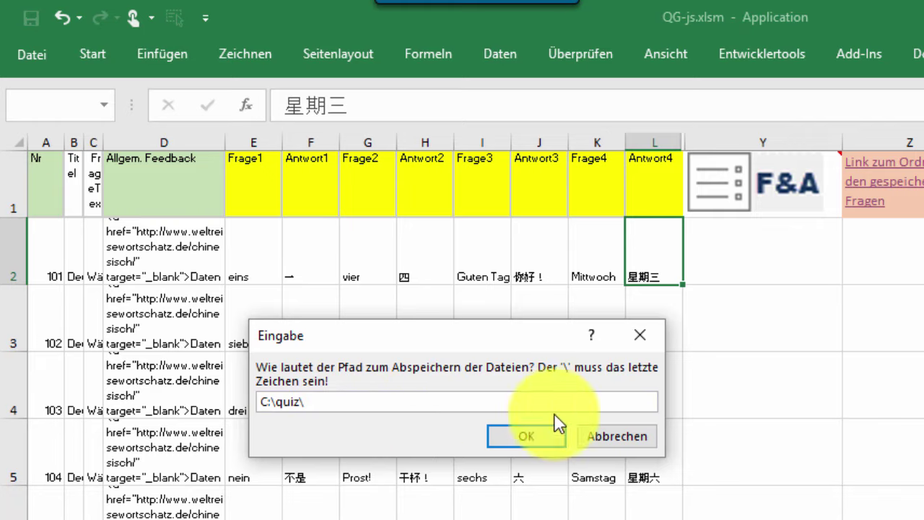
click(532, 440)
click(530, 437)
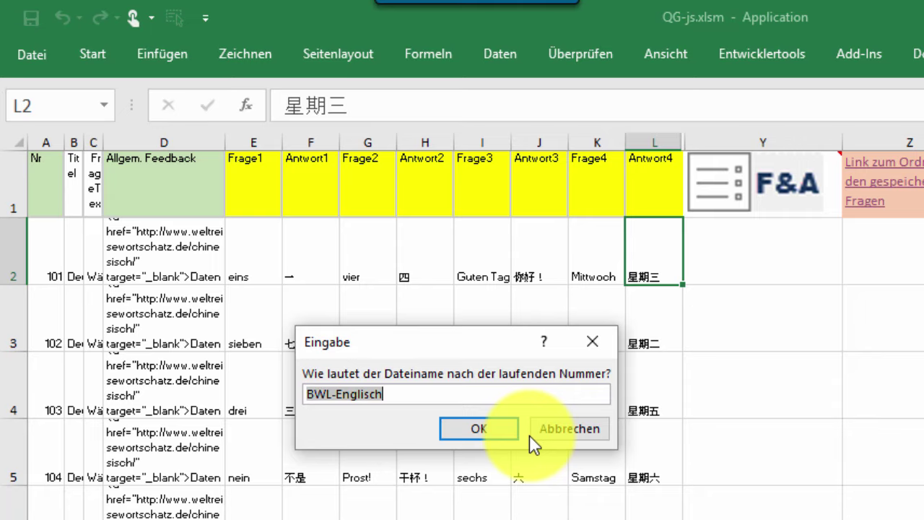
- Name the quiz files Touristen-Chinesisch and change the heading's BWL- to Chinesisch-
text(Tou)
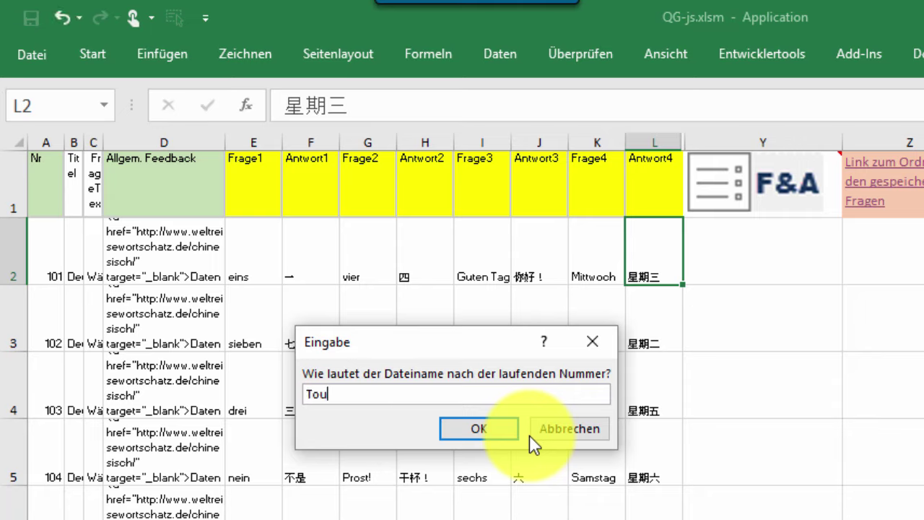
text(risten-Chinesisch)
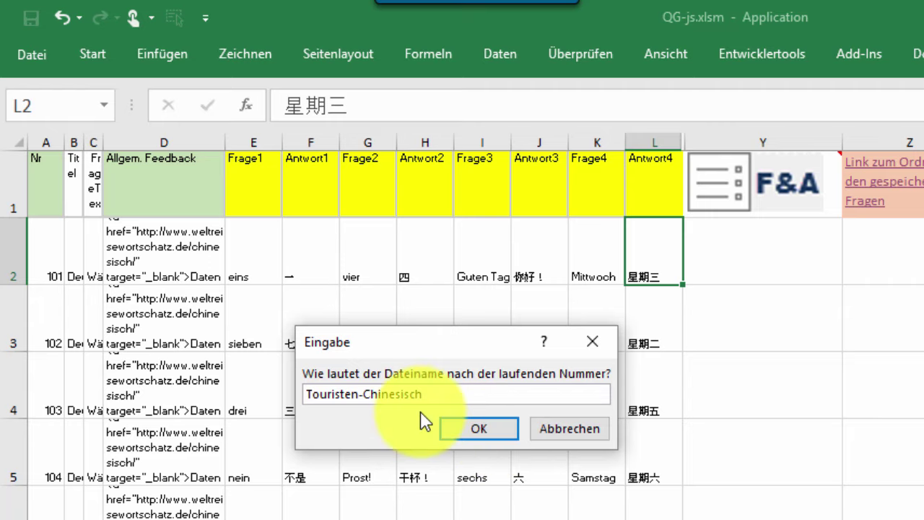
click(470, 429)
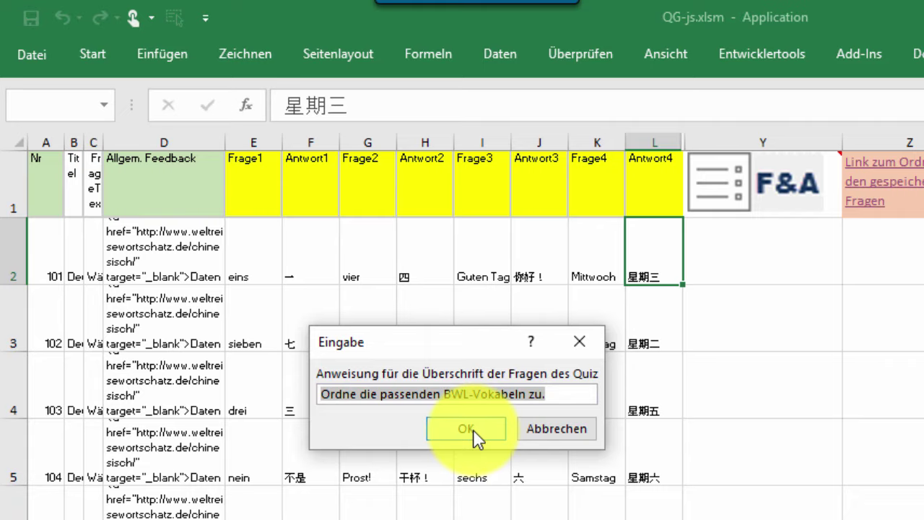
click(474, 398)
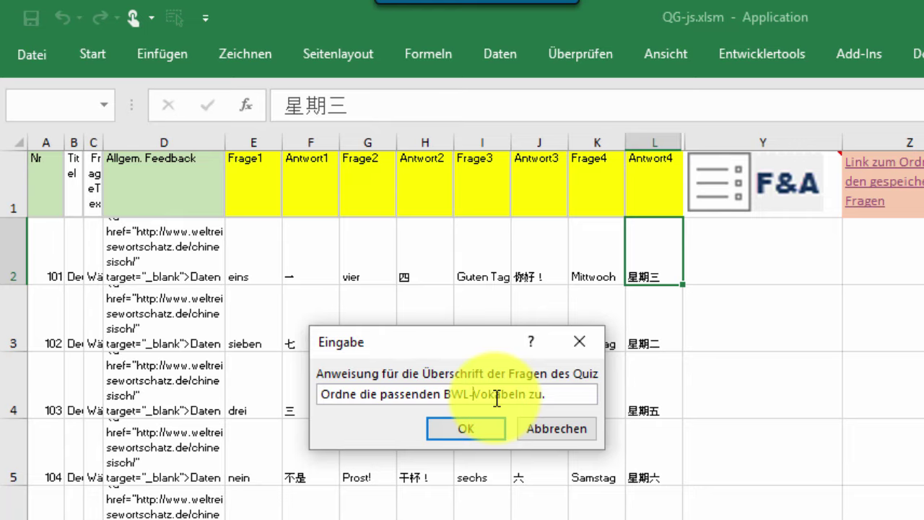
key(BackSpace)
key(BackSpace)
key(BackSpace)
key(BackSpace)
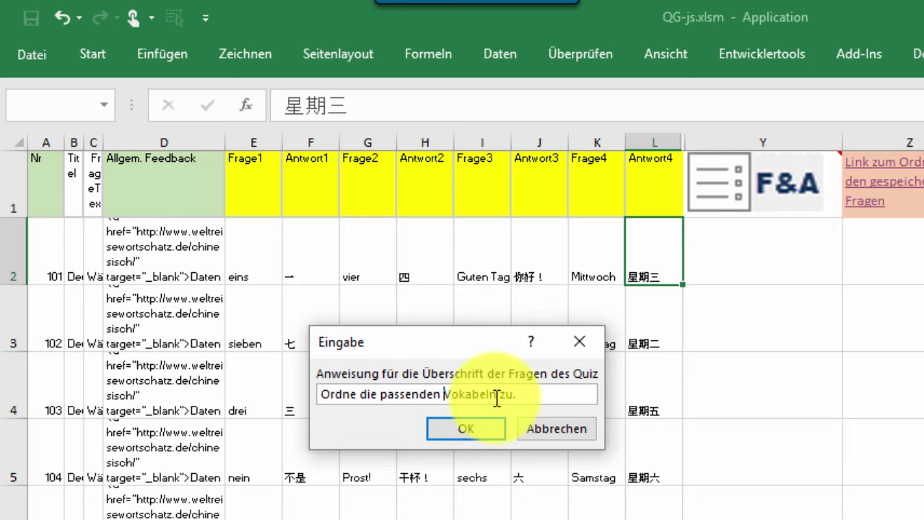
text(Chinesi)
text(sch)
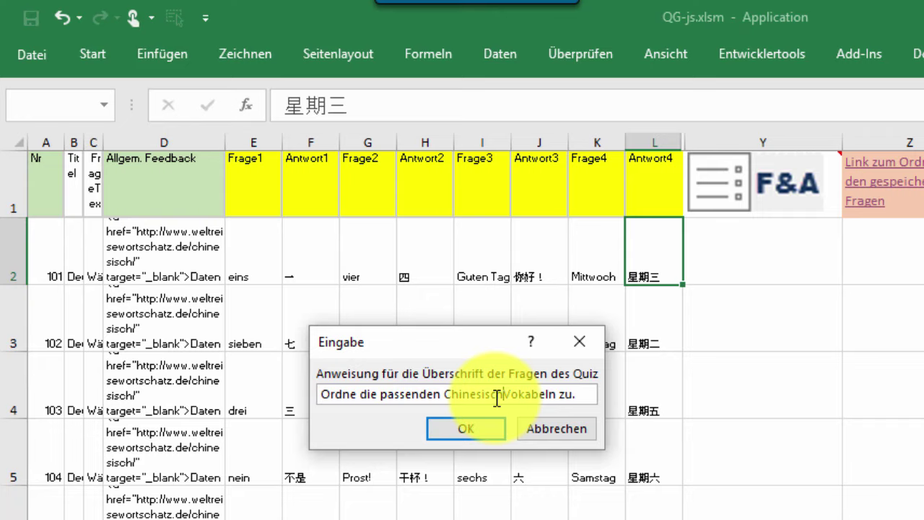
text(-)
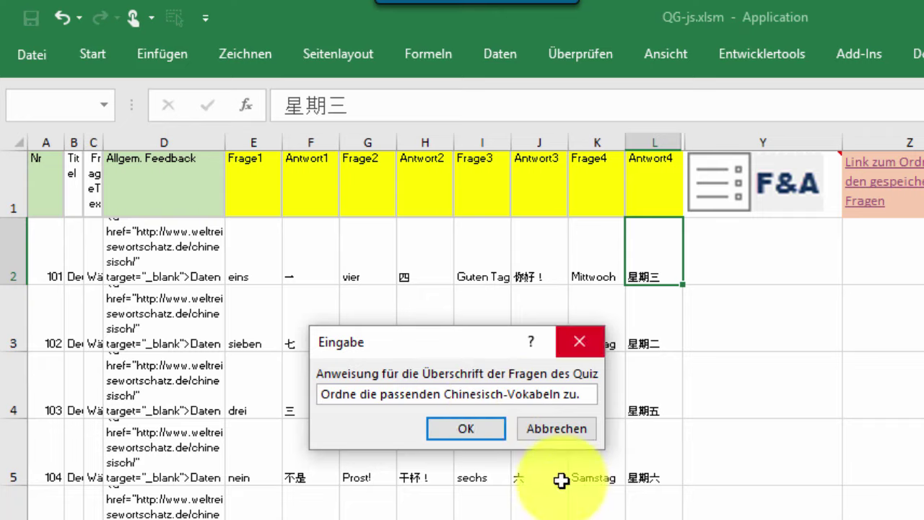
click(460, 428)
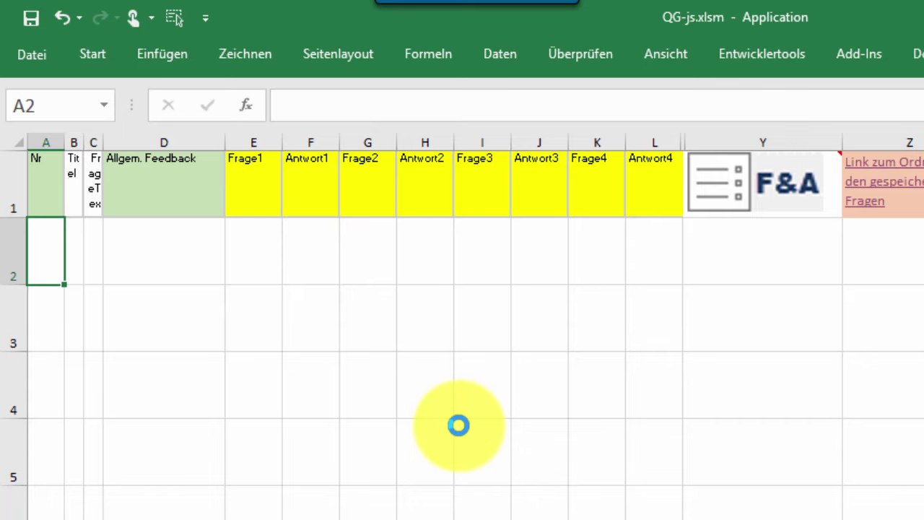
- Open the C:\quiz folder from the Z1 link and launch index.html in the browser
click(903, 206)
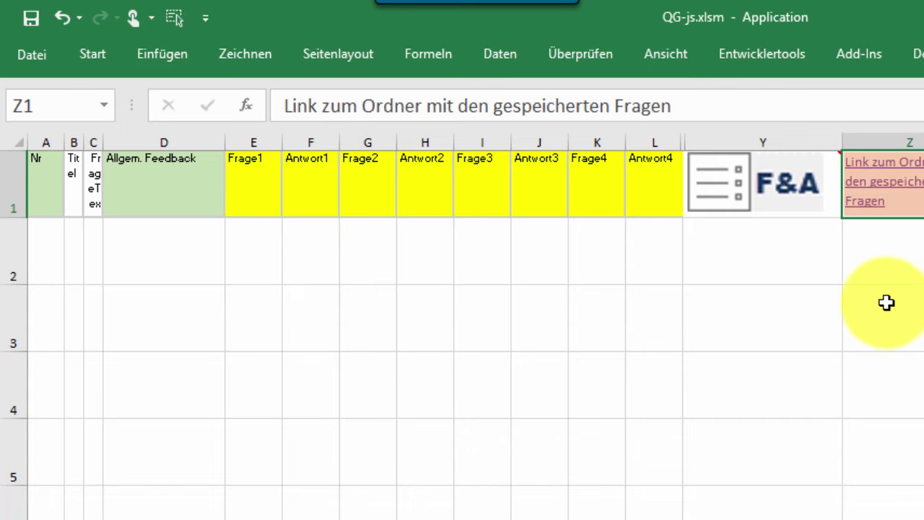
click(872, 189)
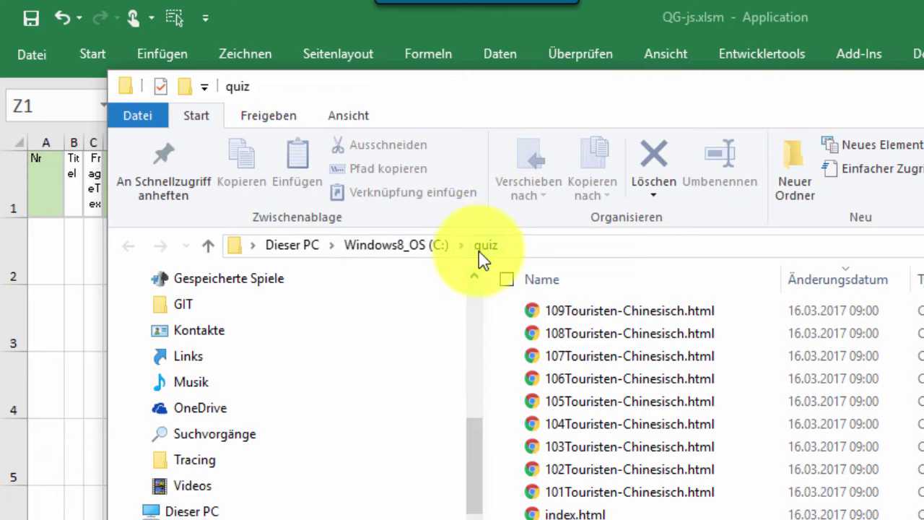
double_click(565, 514)
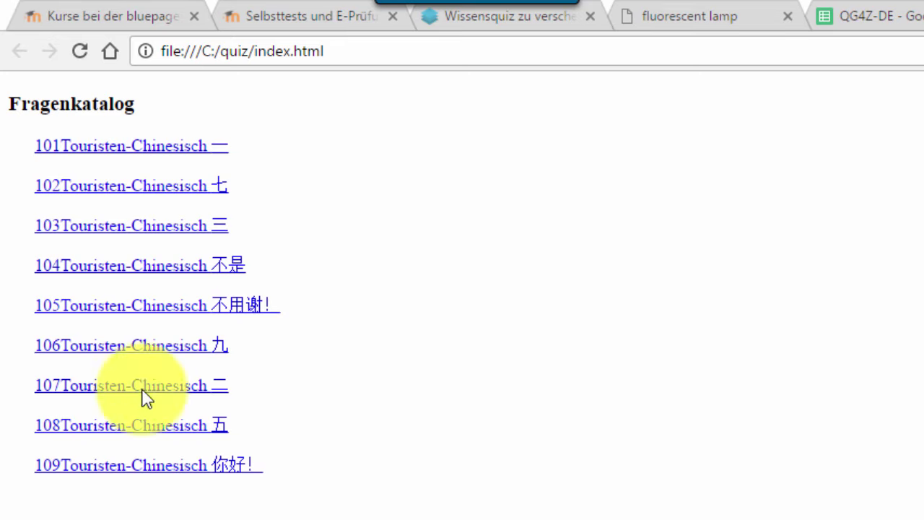
- Open quiz 101, advance, and match Eingang–入口, Dienstag–星期二, sieben–七 and Was kostet ...?
click(128, 149)
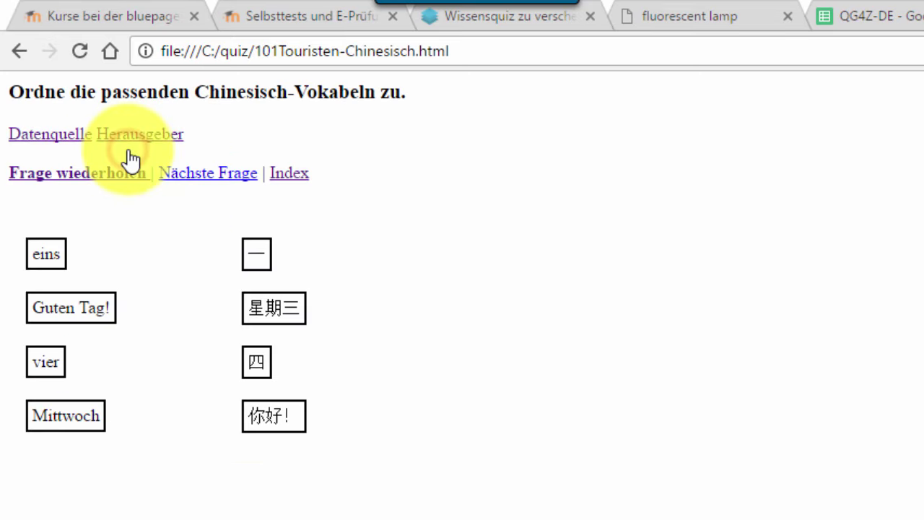
click(191, 179)
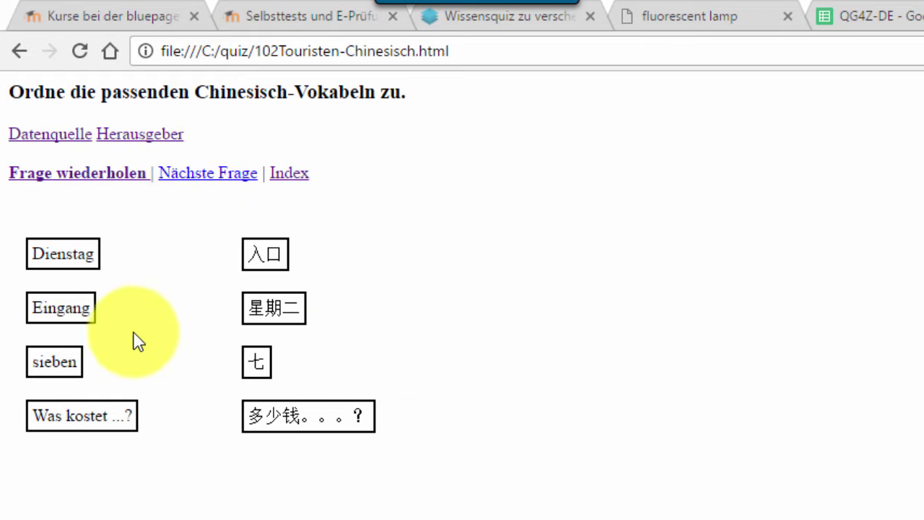
click(74, 308)
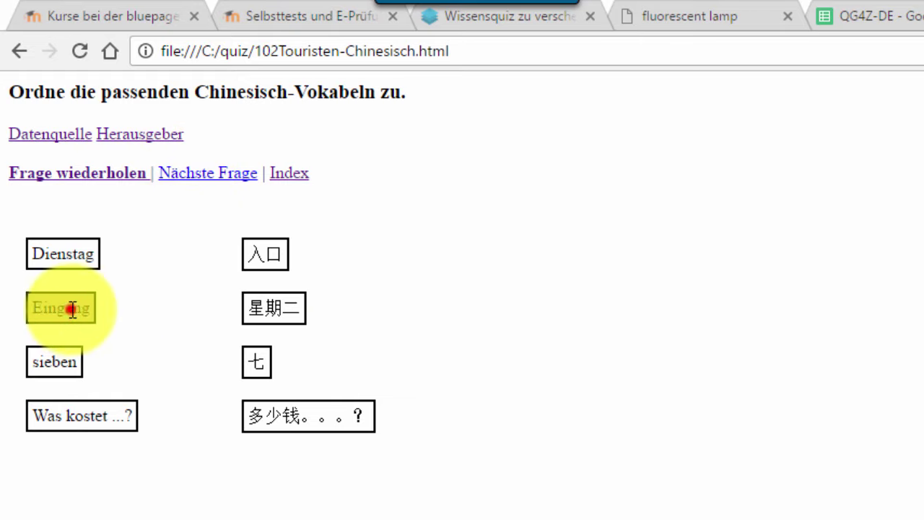
click(261, 263)
click(66, 254)
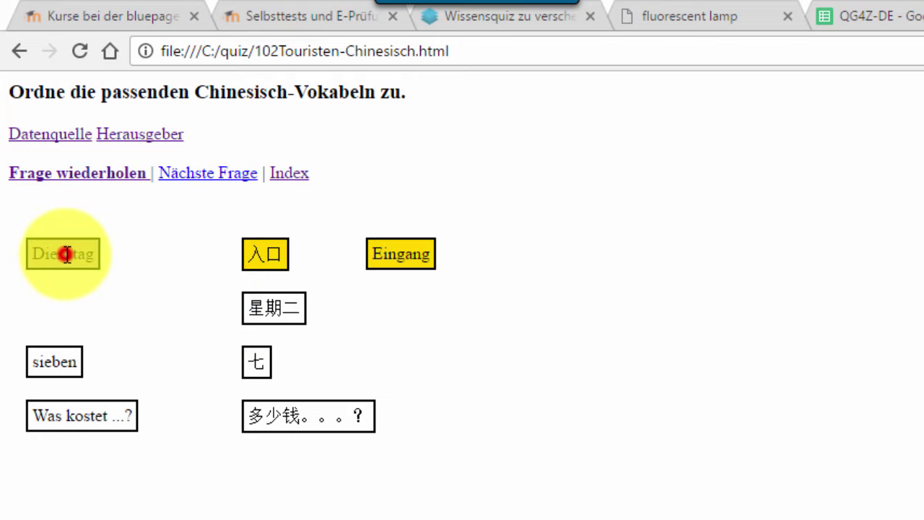
click(274, 309)
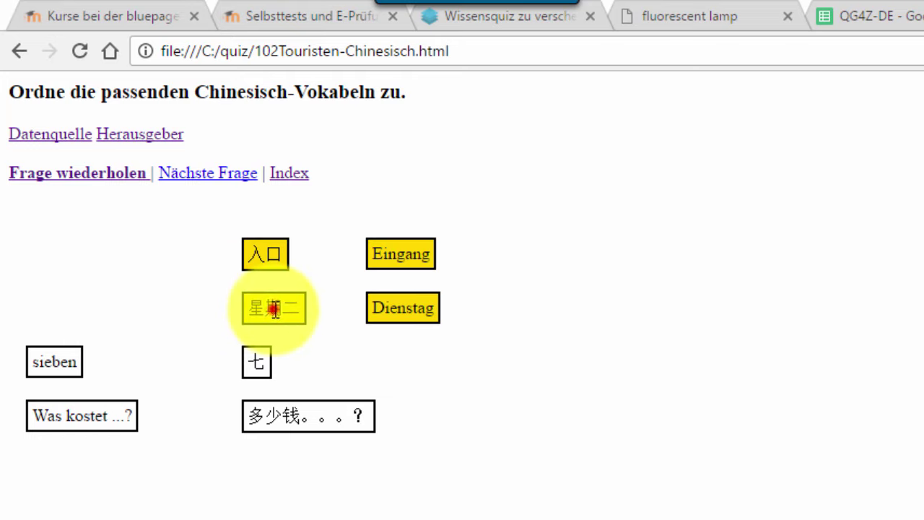
click(54, 370)
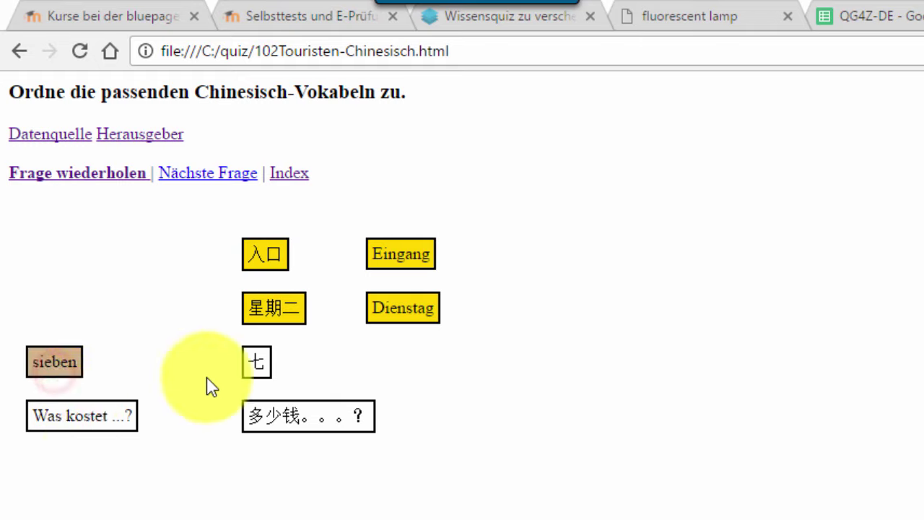
click(250, 364)
click(81, 415)
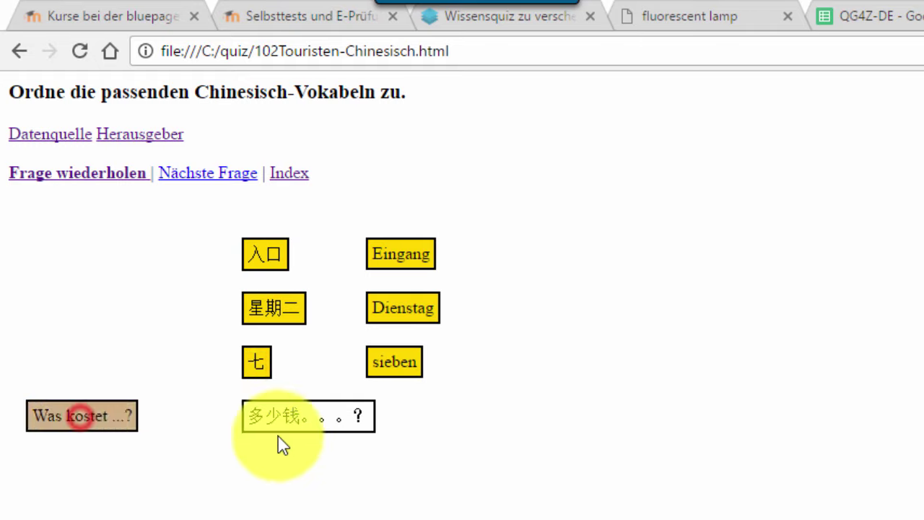
click(305, 414)
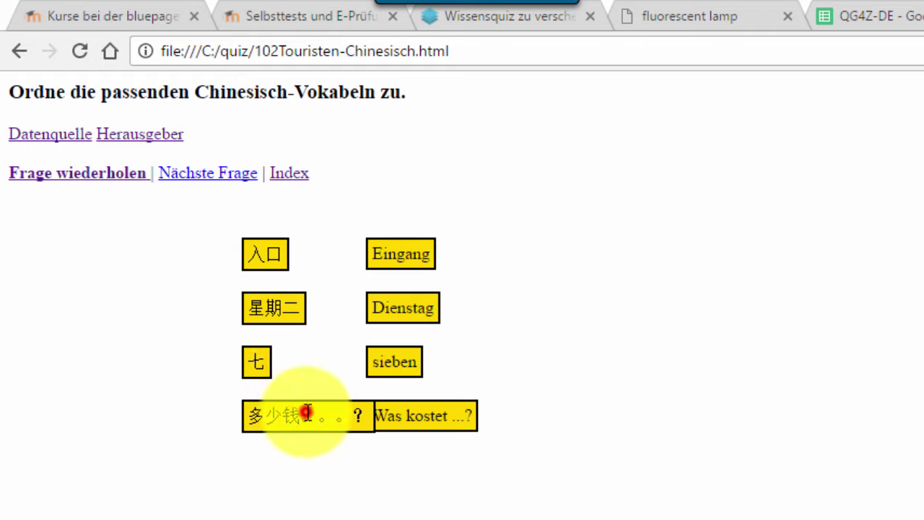
- In the next quiz match drei–三, acht–八, Entschuldigung ... and Freitag–星期五, then return to Excel
click(191, 177)
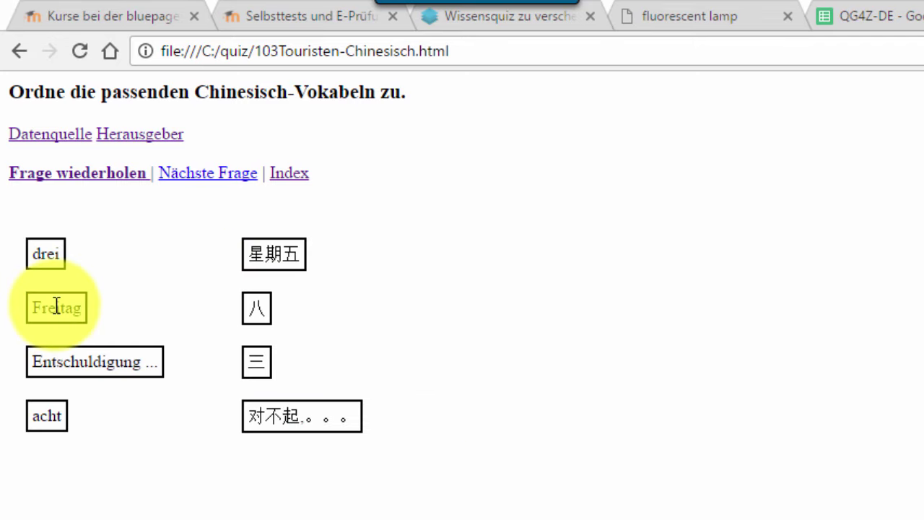
click(45, 254)
click(254, 362)
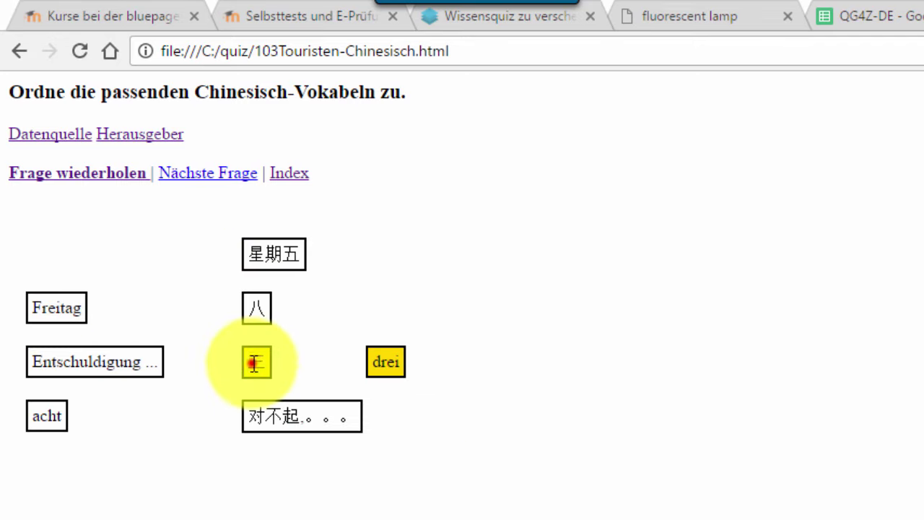
click(44, 419)
click(260, 310)
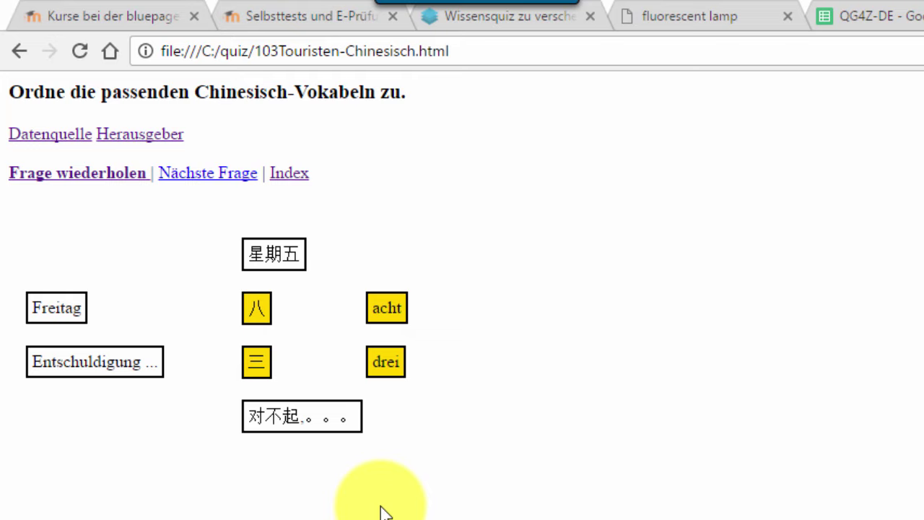
click(113, 365)
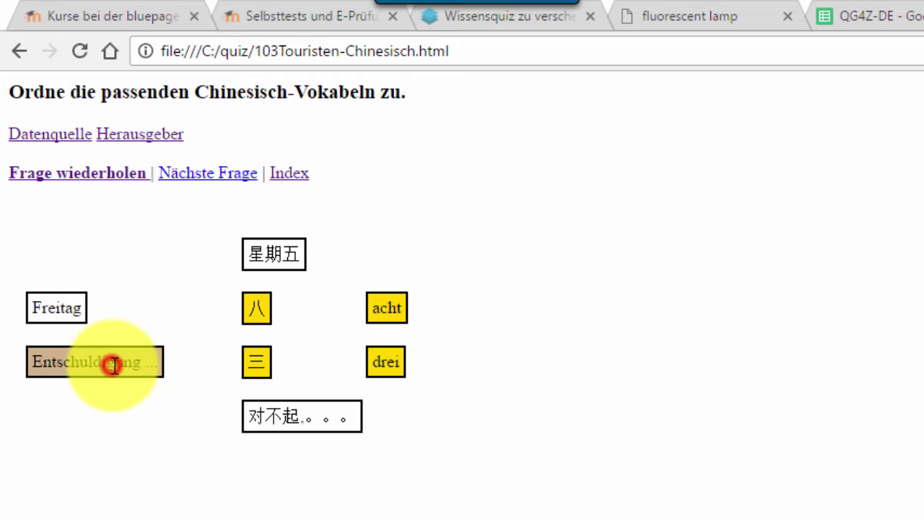
click(286, 420)
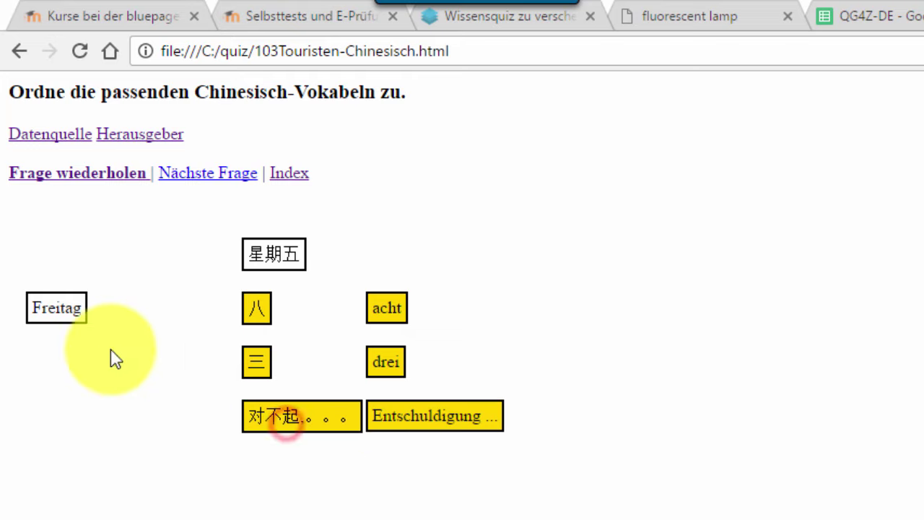
click(57, 308)
click(290, 248)
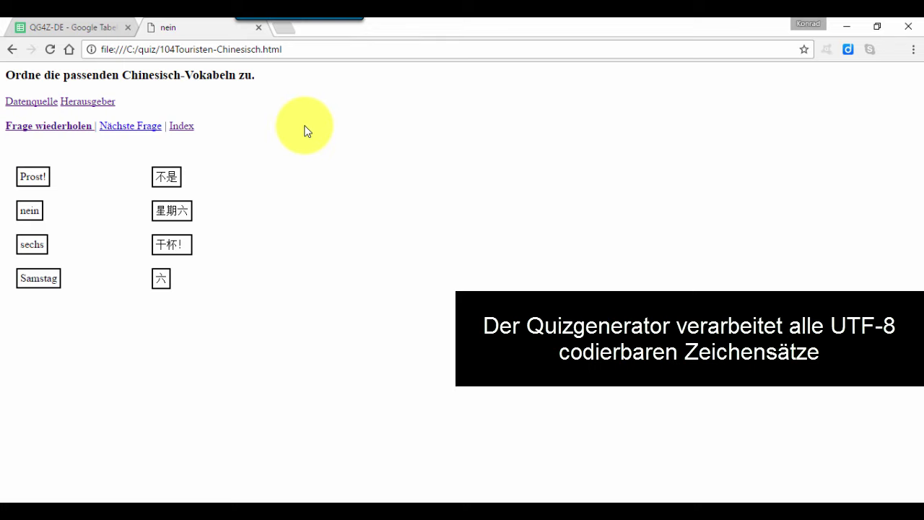
click(449, 504)
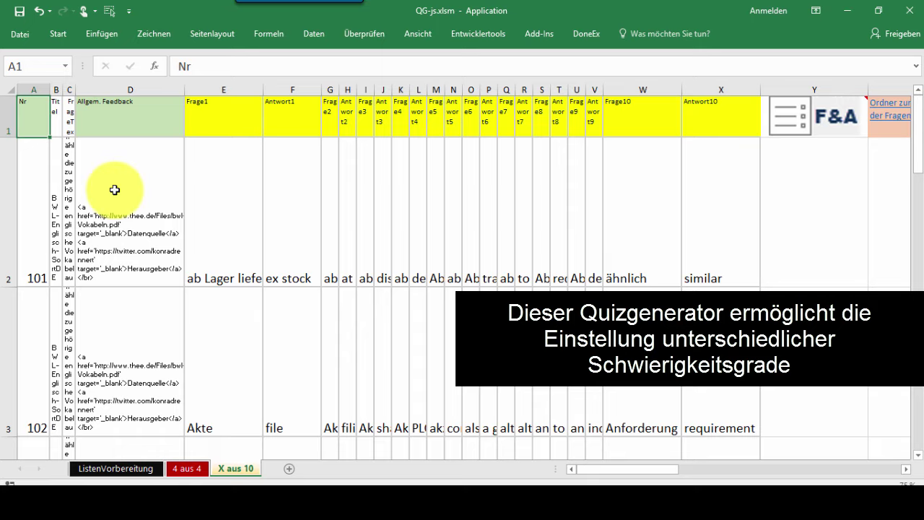
- Select quiz row 101 and expand the formula bar to read D2's thee.de data-source and publisher links
click(28, 205)
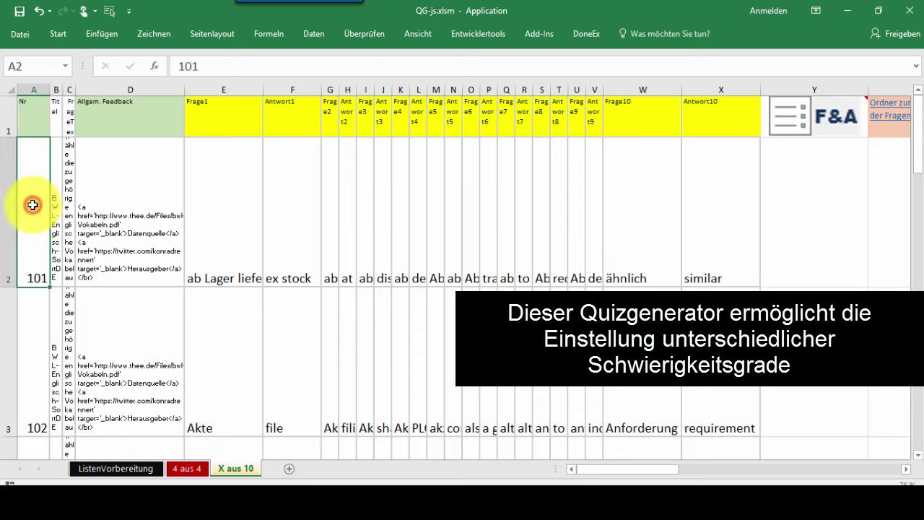
click(107, 211)
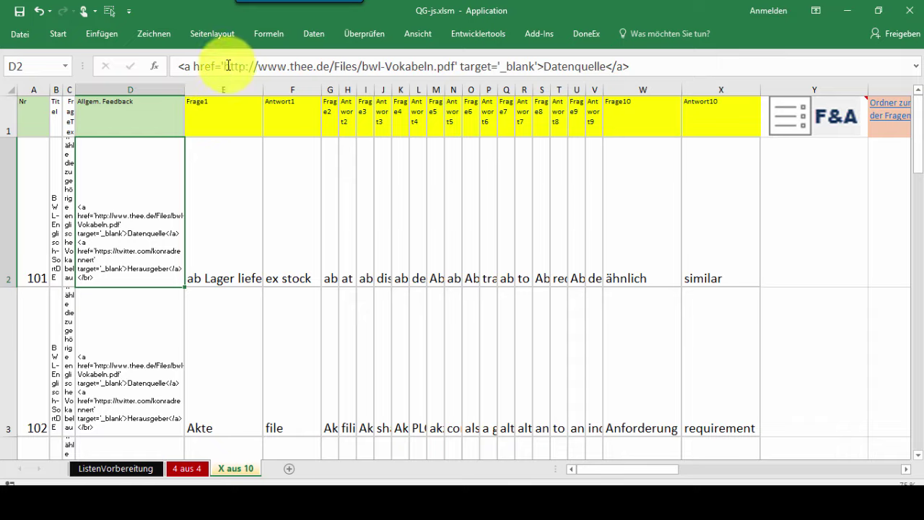
drag(224, 76, 226, 110)
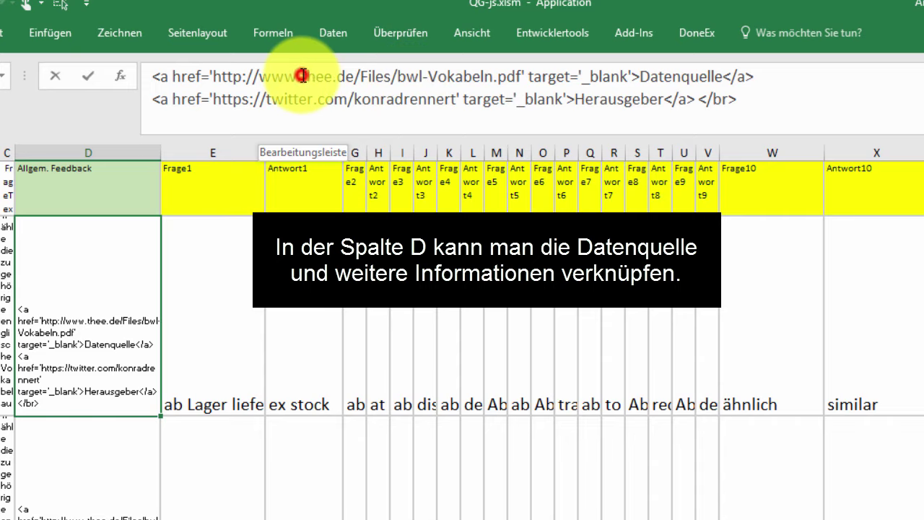
drag(301, 76, 354, 75)
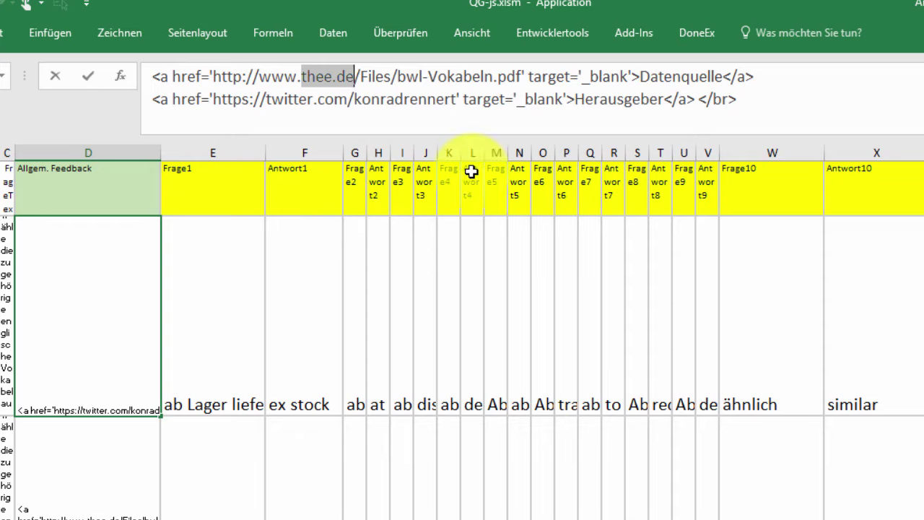
click(309, 98)
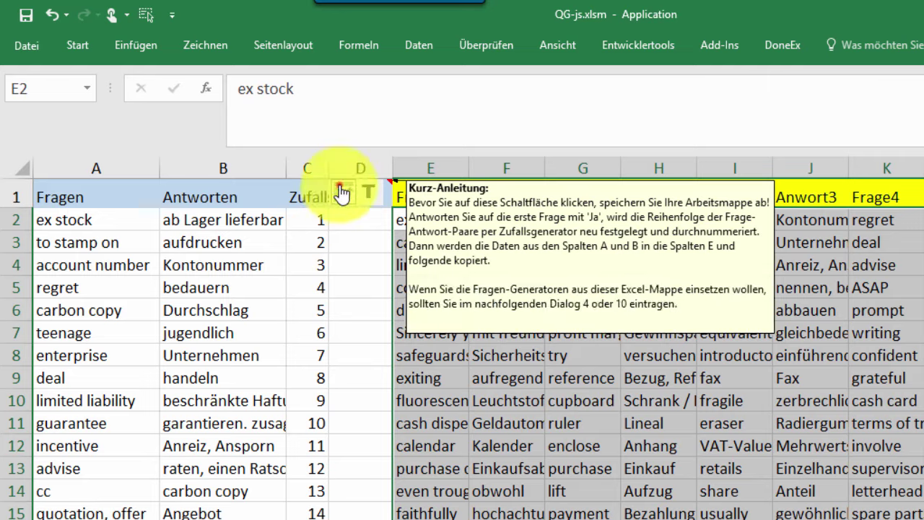
- Run the shuffle macro, confirm mixing columns A and B, and set 10 pairs per row
click(341, 196)
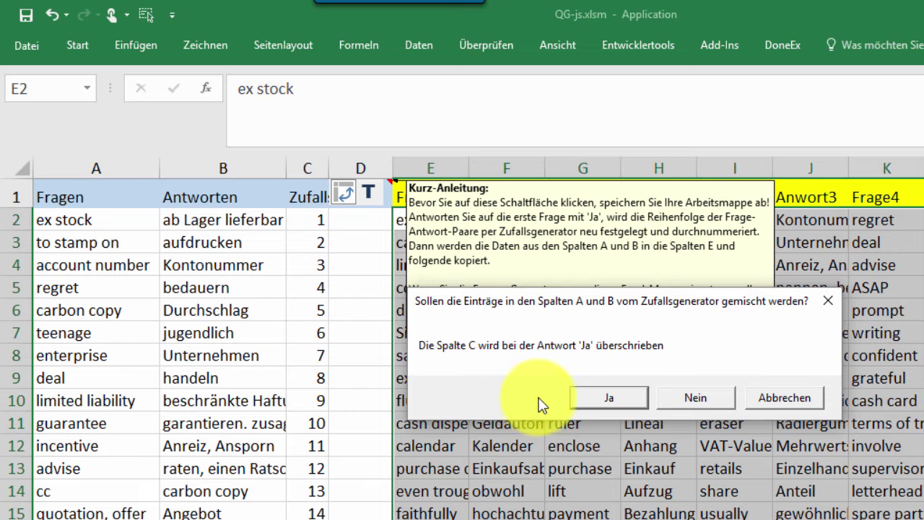
click(596, 406)
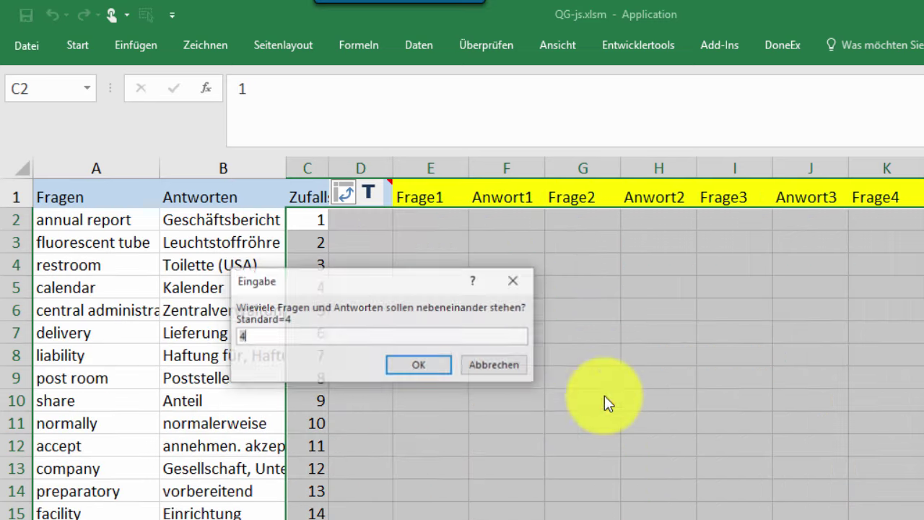
text(1)
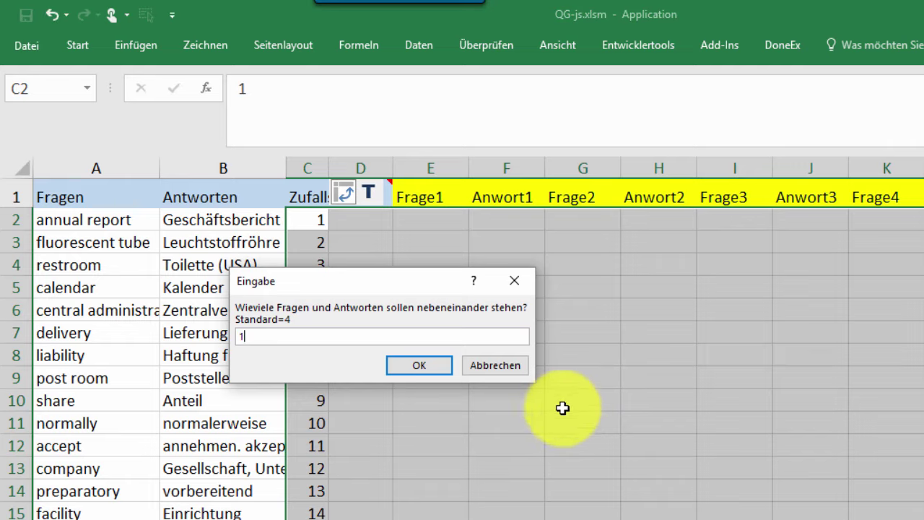
text(0)
key(Return)
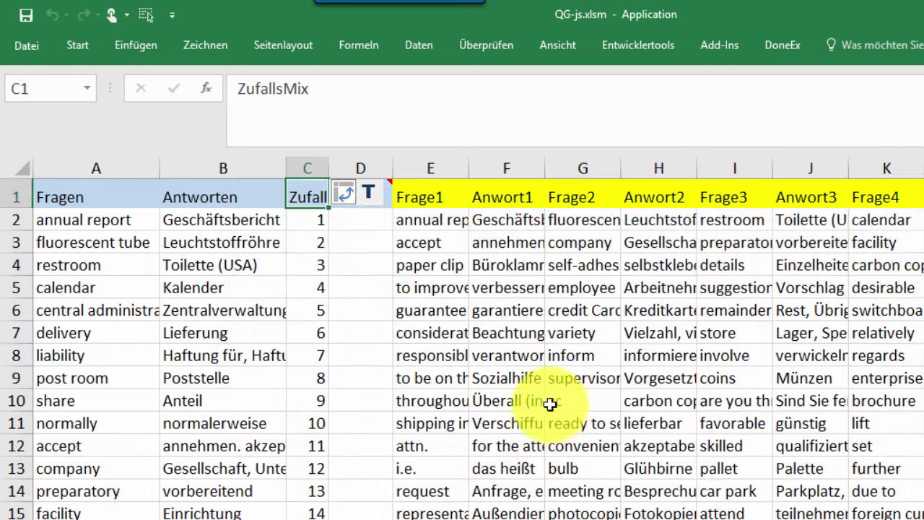
- Select the generated vocabulary block starting at E2
scroll(552, 399, down, 2)
scroll(551, 396, down, 3)
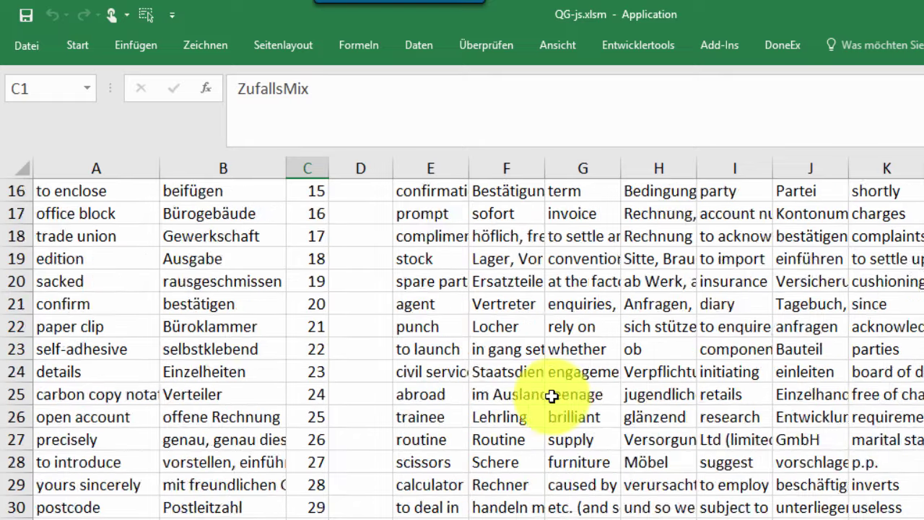
scroll(552, 396, down, 2)
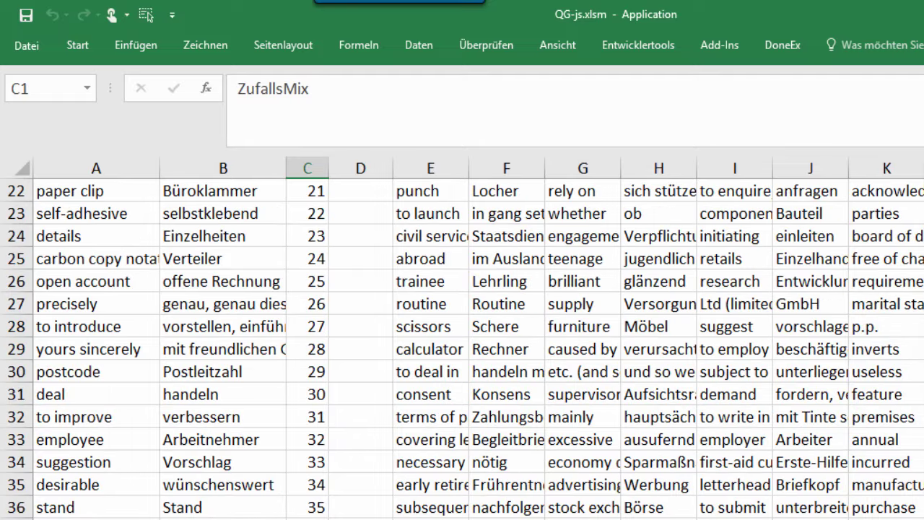
scroll(463, 346, down, 1)
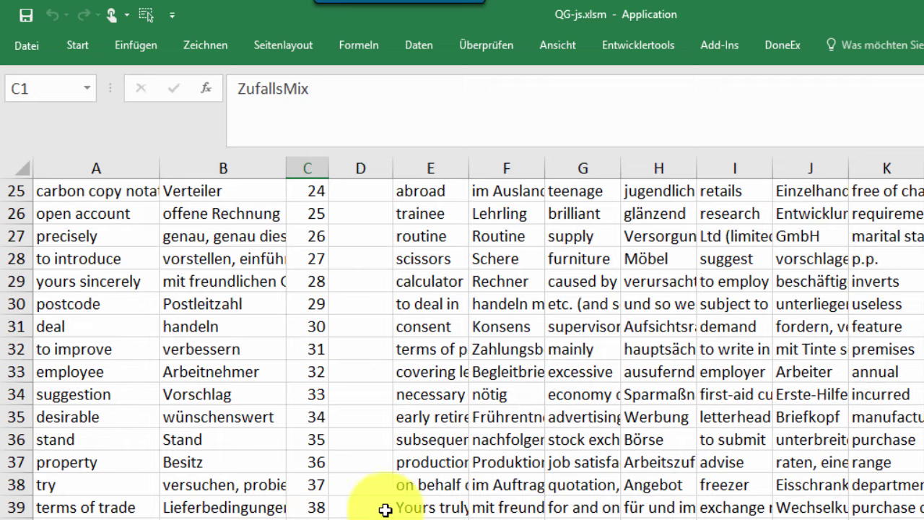
scroll(433, 469, up, 5)
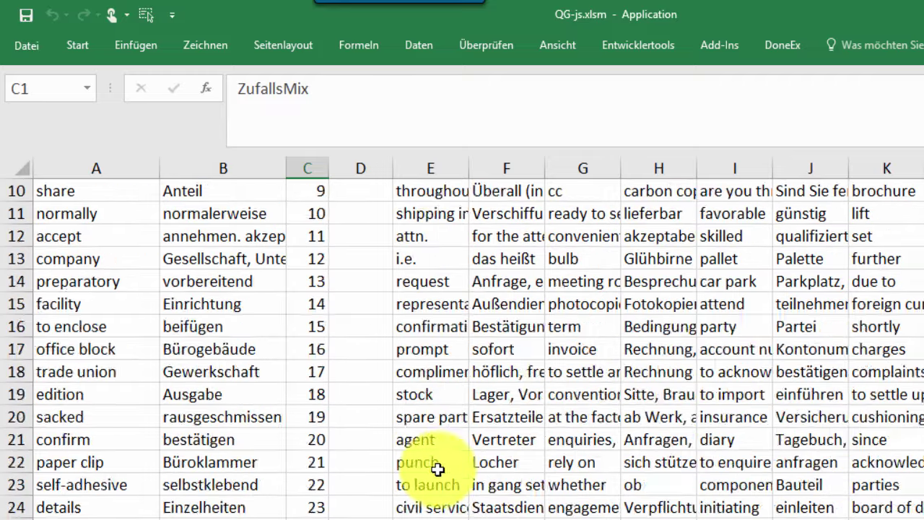
scroll(434, 473, up, 3)
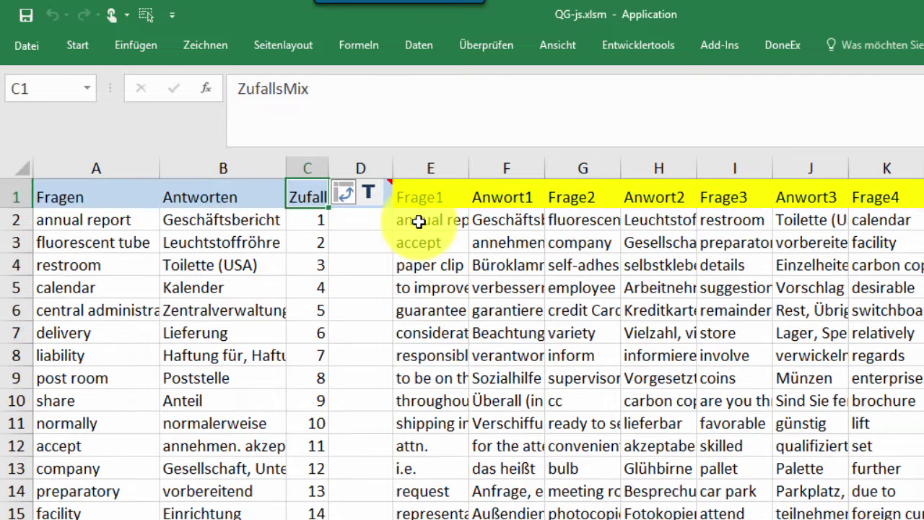
mouse_move(419, 223)
mouse_down()
mouse_move(923, 378)
mouse_move(923, 516)
mouse_up()
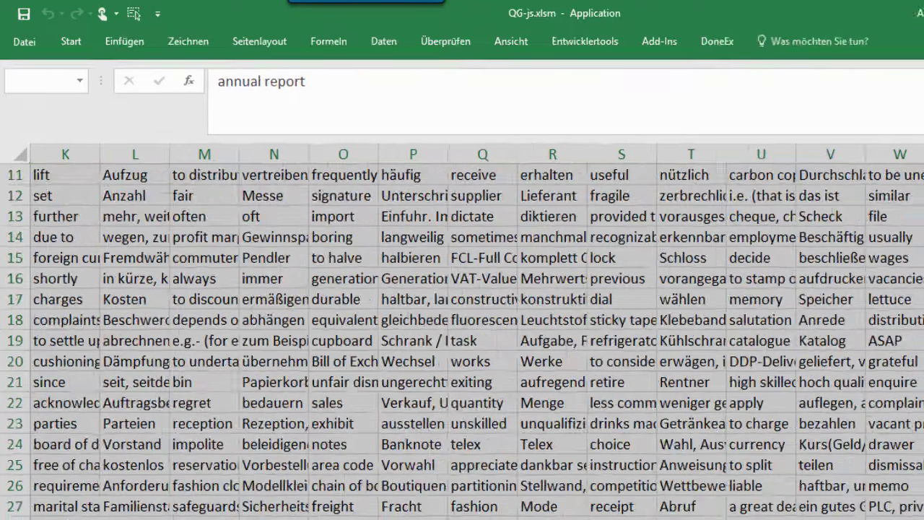
- Extend the selection to X39 and copy the vocabulary block
mouse_move(923, 516)
mouse_down()
mouse_move(790, 399)
mouse_move(768, 314)
mouse_up()
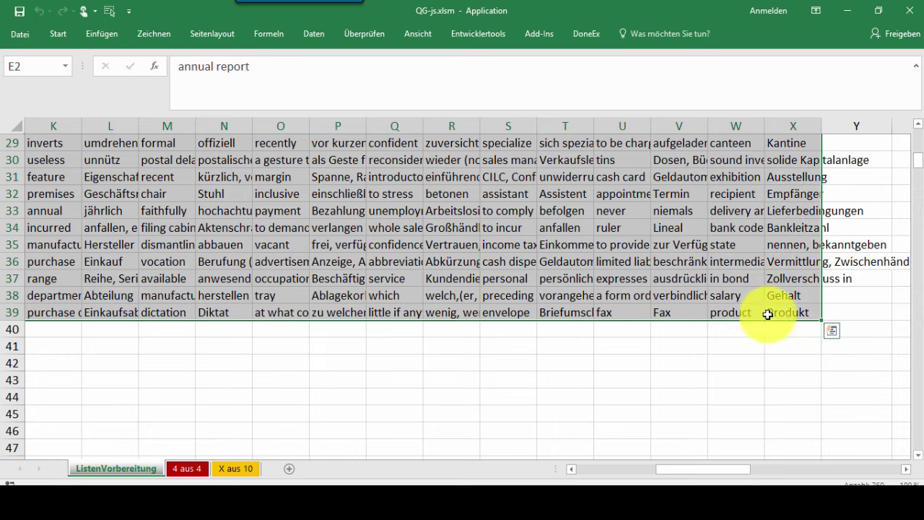
right_click(603, 292)
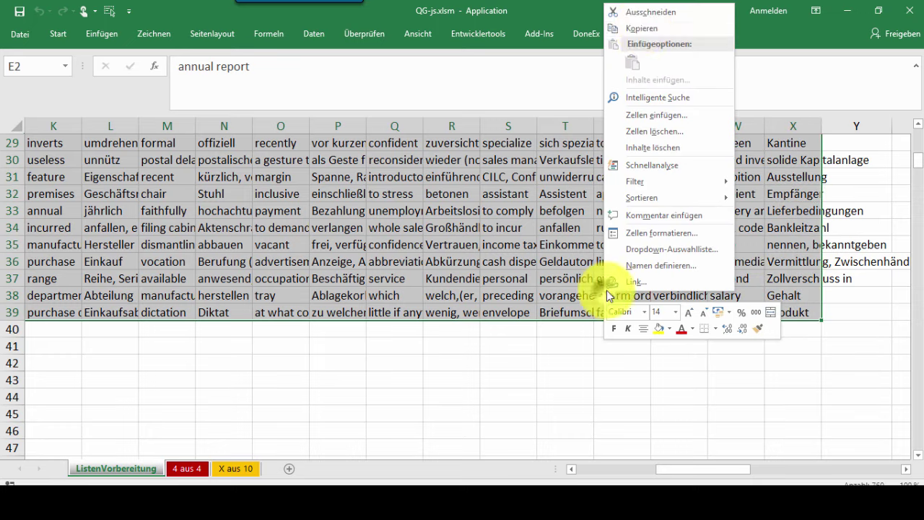
click(643, 27)
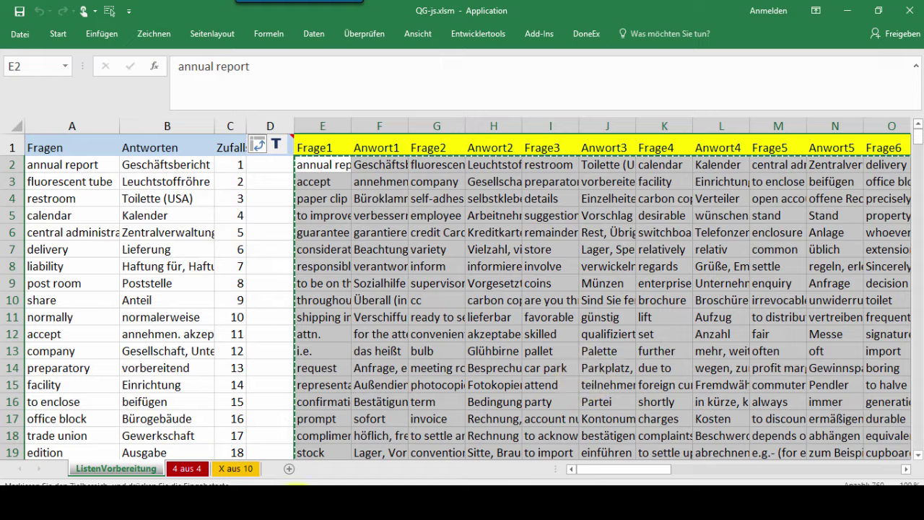
- Paste the shuffled vocabulary into E2 of the X aus 10 sheet
click(232, 468)
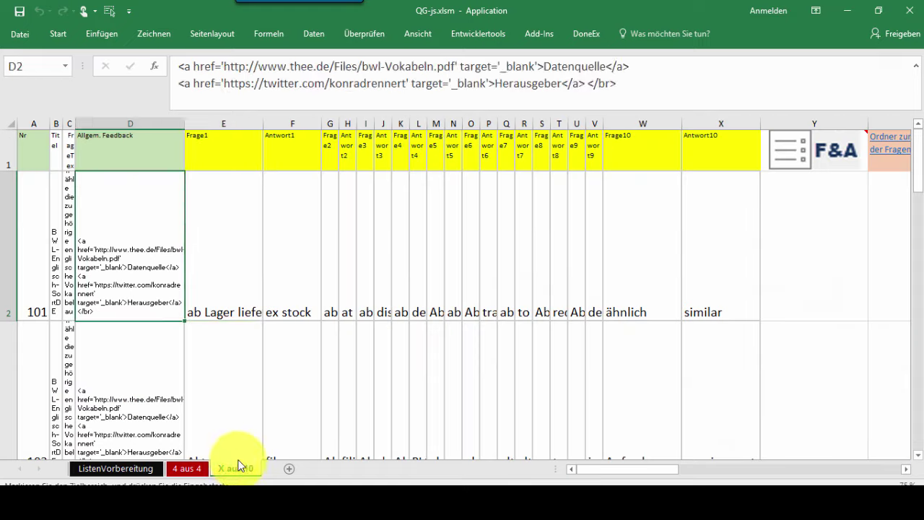
click(228, 246)
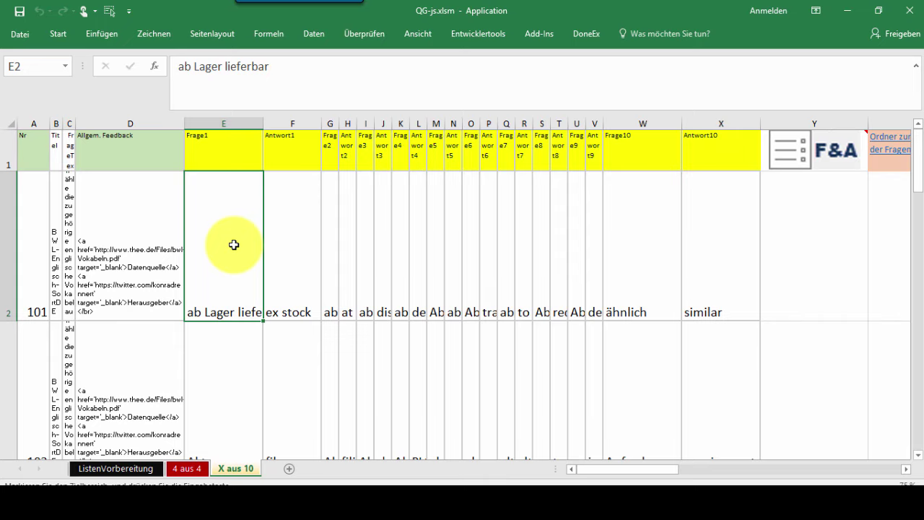
key(ctrl+v)
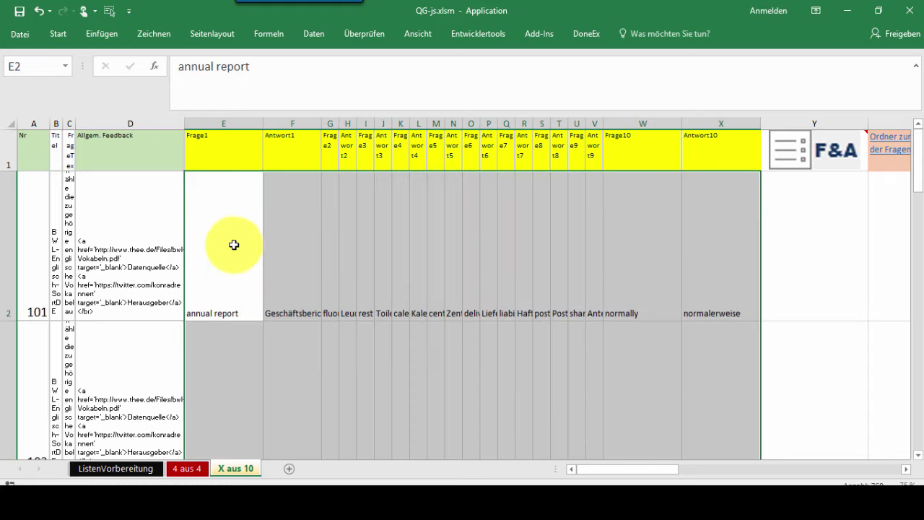
scroll(268, 299, down, 1)
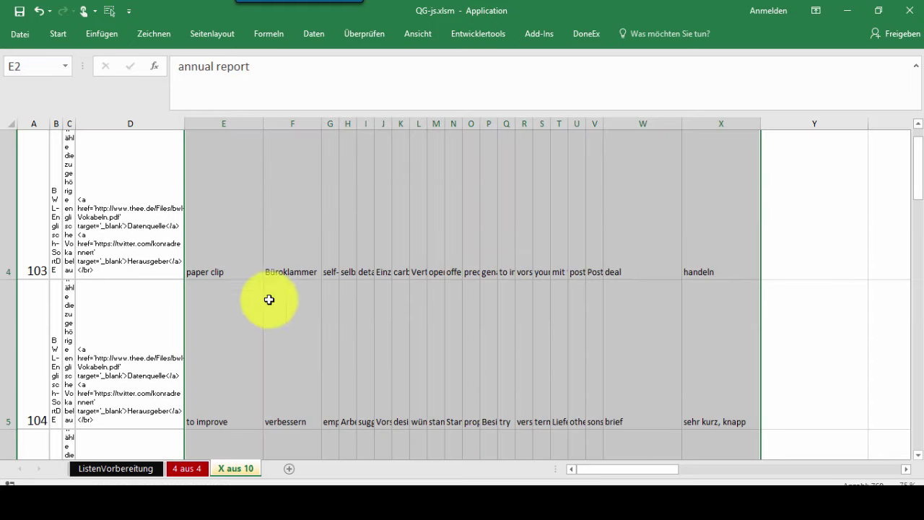
scroll(246, 316, up, 1)
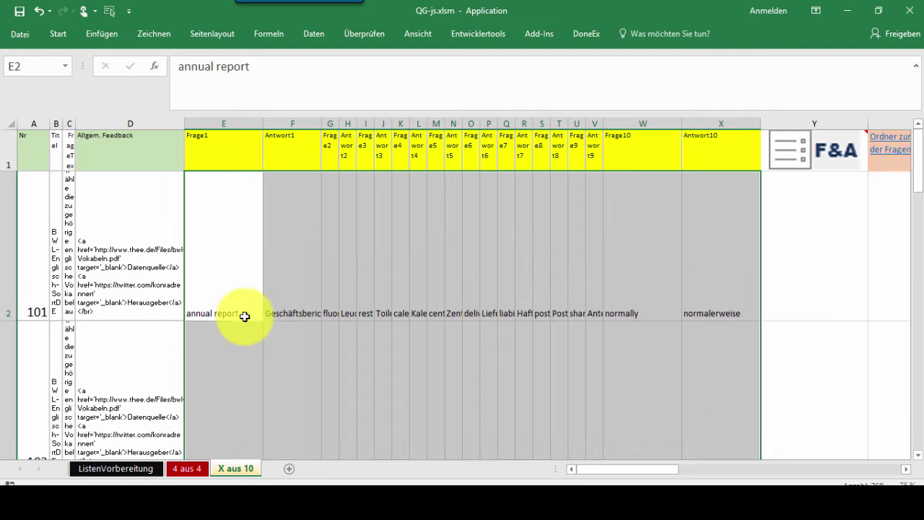
click(919, 178)
drag(918, 179, 921, 188)
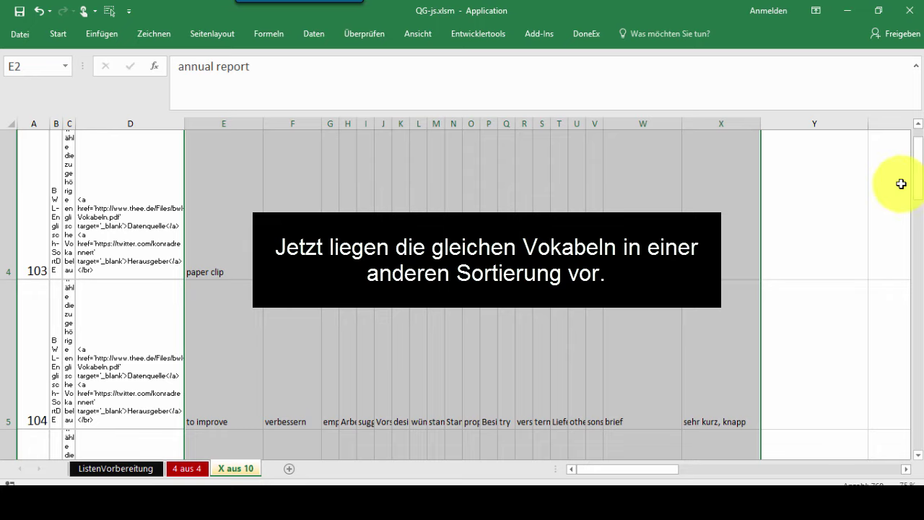
click(31, 208)
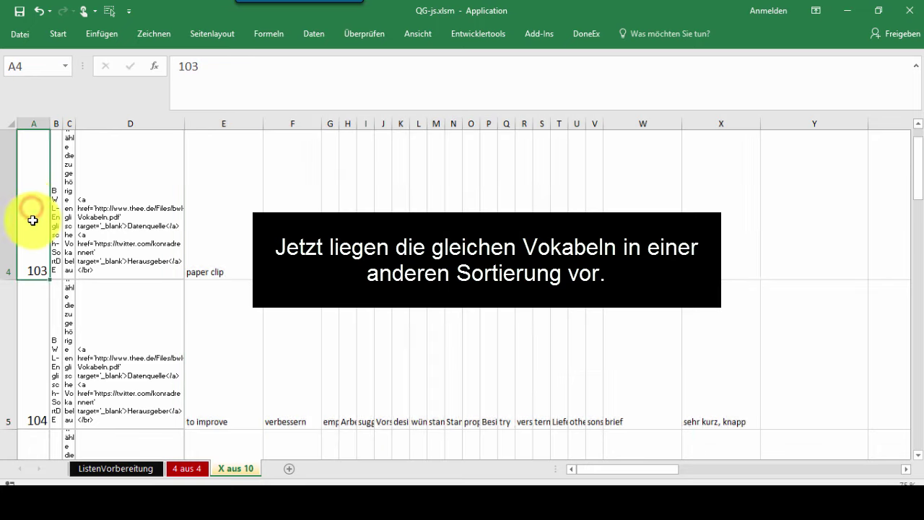
scroll(32, 210, down, 5)
scroll(32, 213, down, 3)
scroll(32, 216, down, 2)
scroll(31, 216, down, 4)
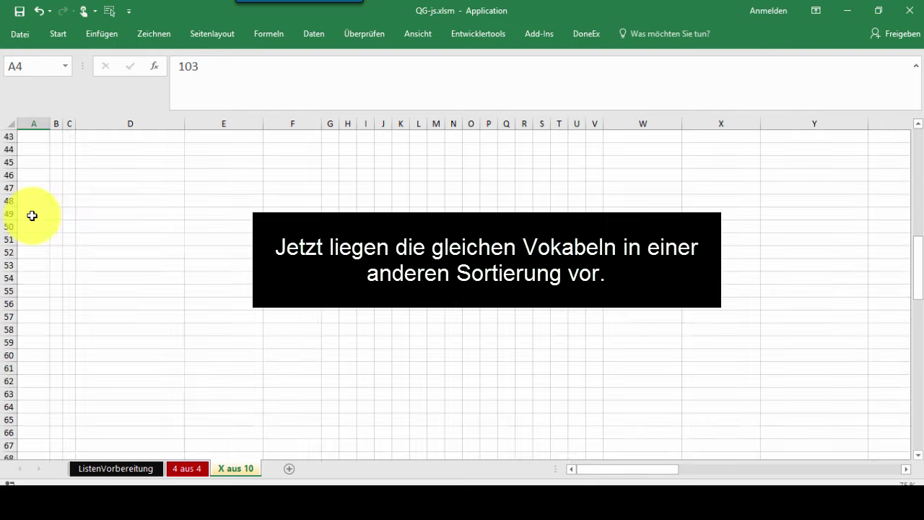
scroll(31, 211, up, 1)
scroll(31, 212, up, 2)
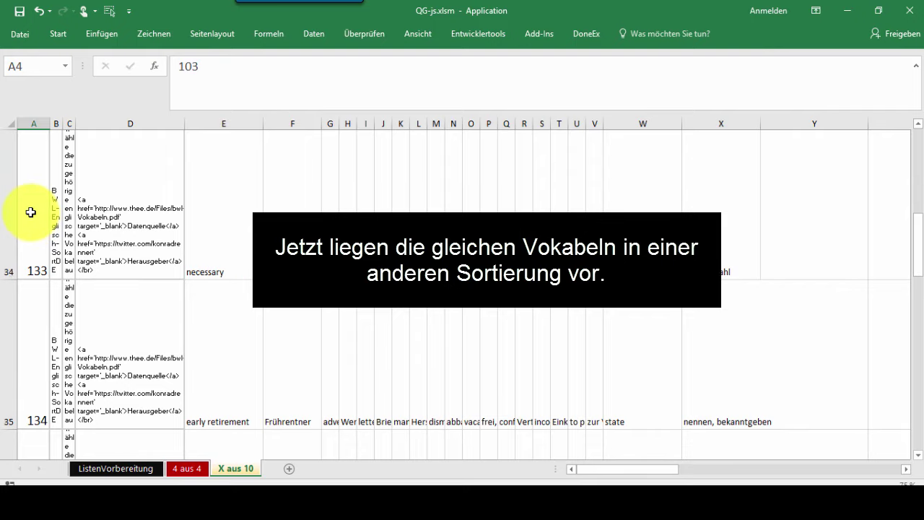
click(107, 227)
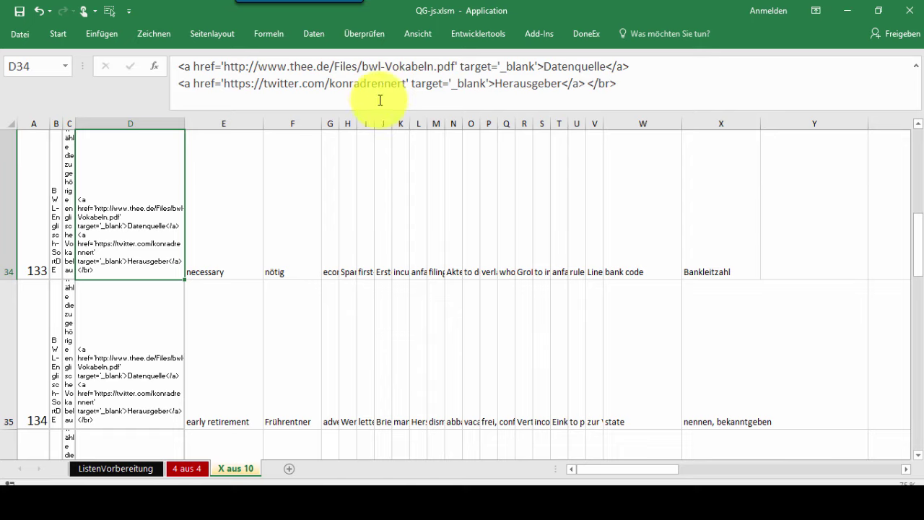
scroll(402, 161, up, 2)
scroll(403, 161, up, 2)
scroll(402, 161, up, 10)
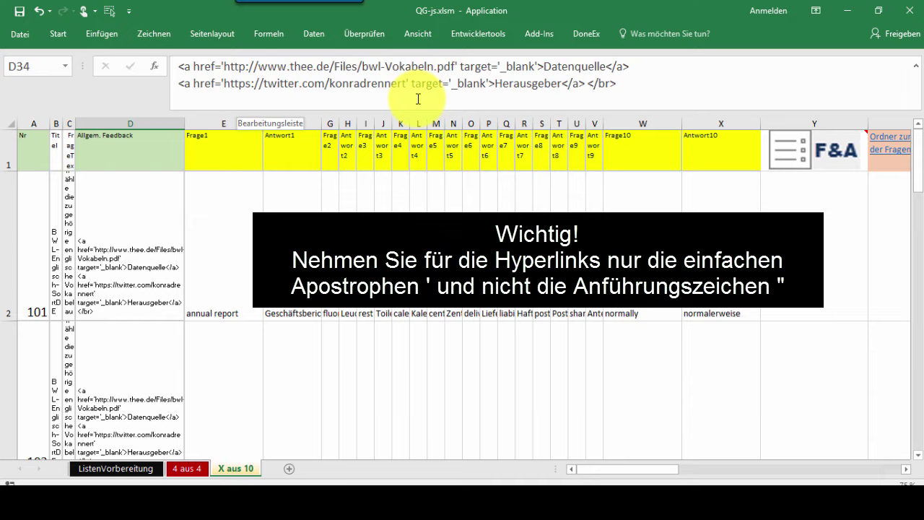
click(629, 470)
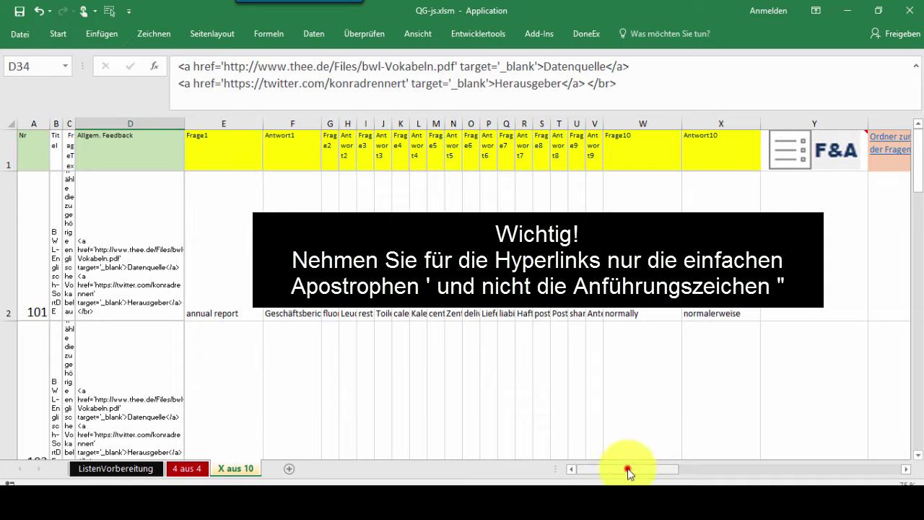
drag(629, 473, 734, 484)
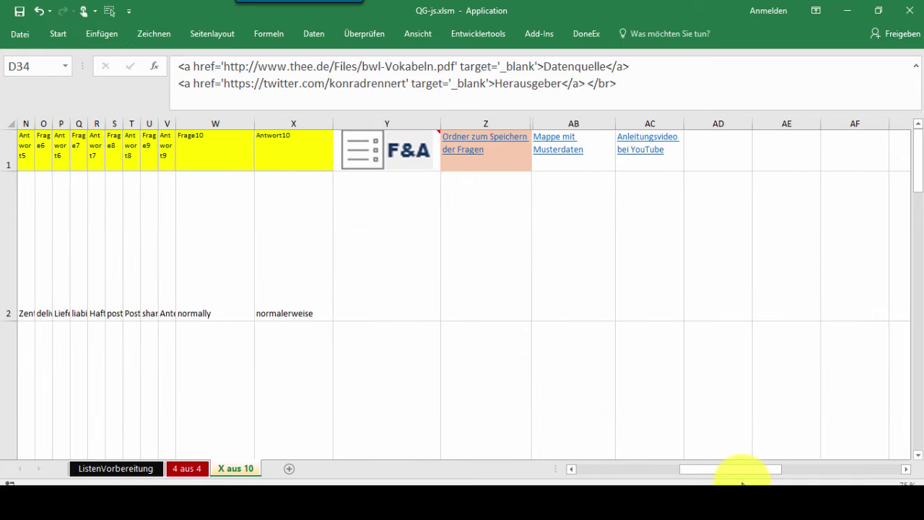
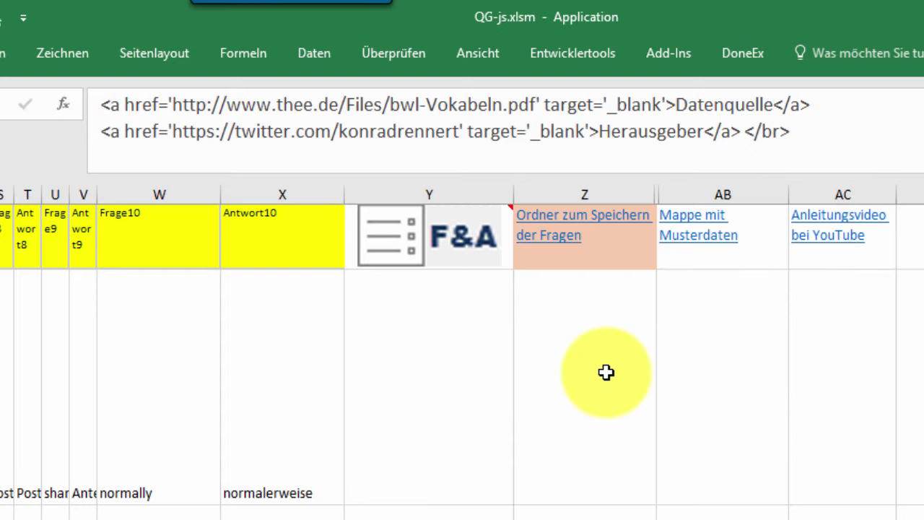
- Run the F&A quiz generator with 5 pairs per quiz, saving to C:\quiz\
click(448, 257)
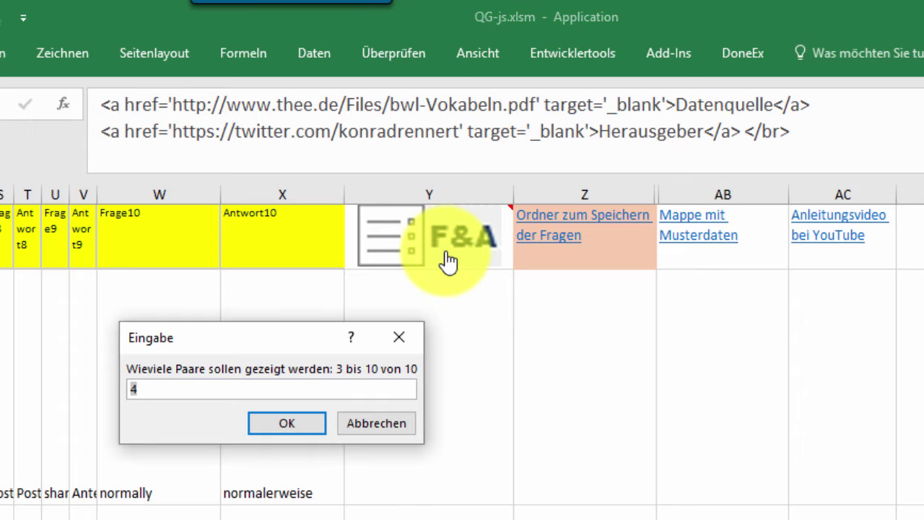
text(5)
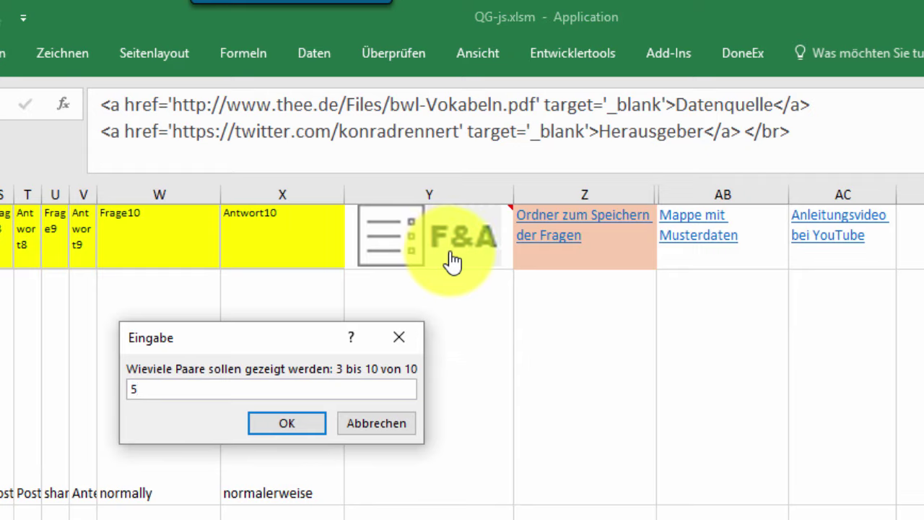
click(282, 425)
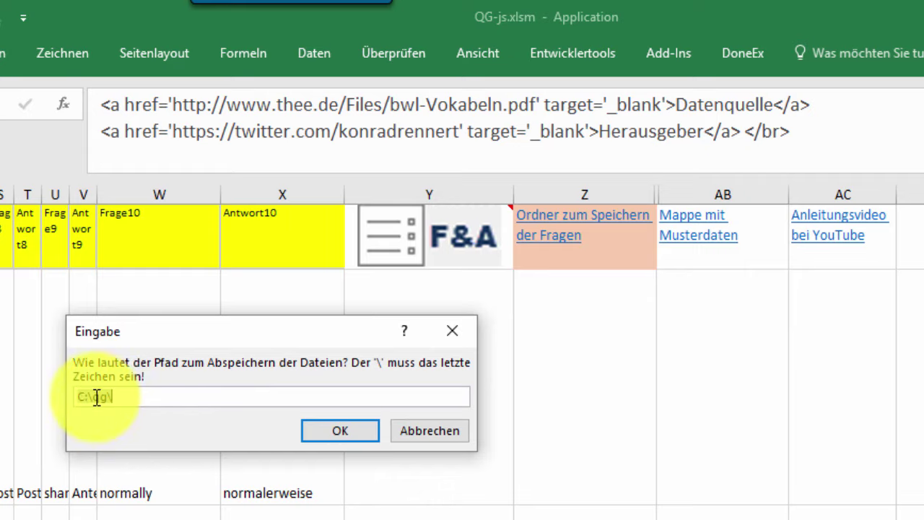
drag(84, 396, 107, 396)
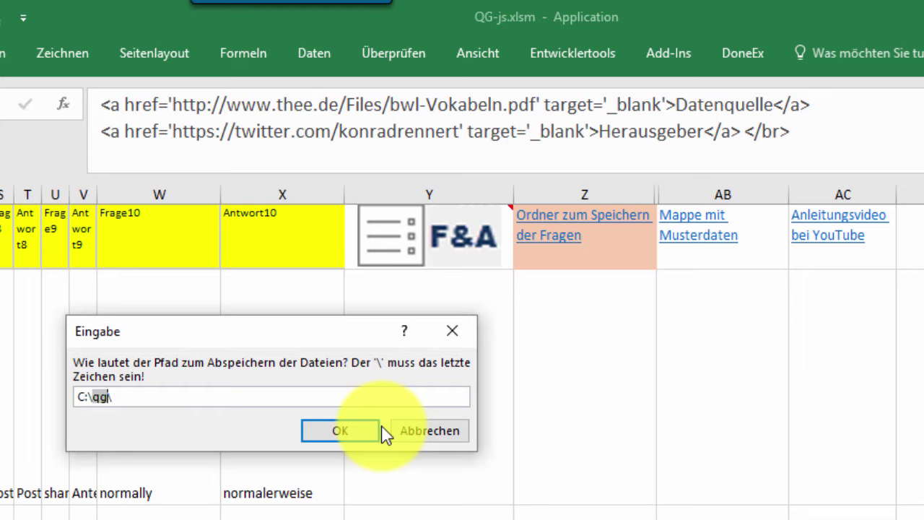
text(quiz)
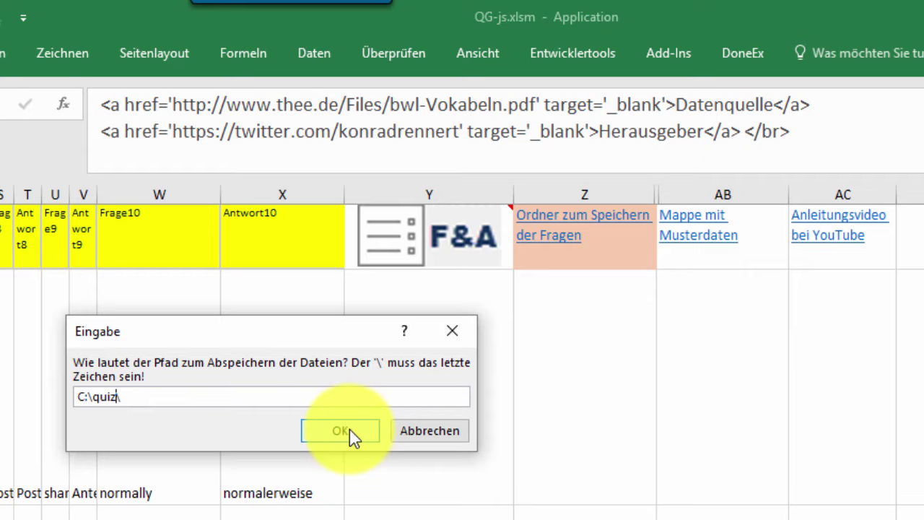
click(350, 429)
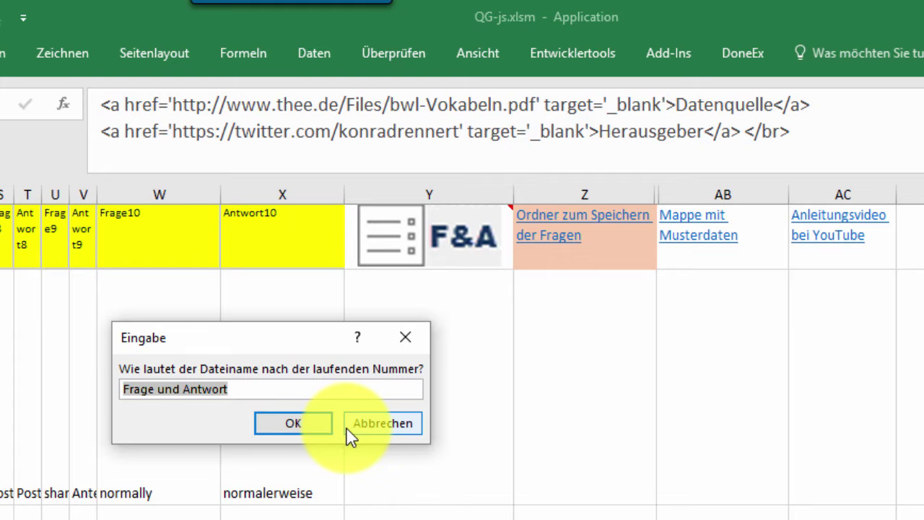
- Name the quiz files 'BWL-Englisch' and set the heading to 'Ordne die deutschen Vokabeln zu.'
text(BWL)
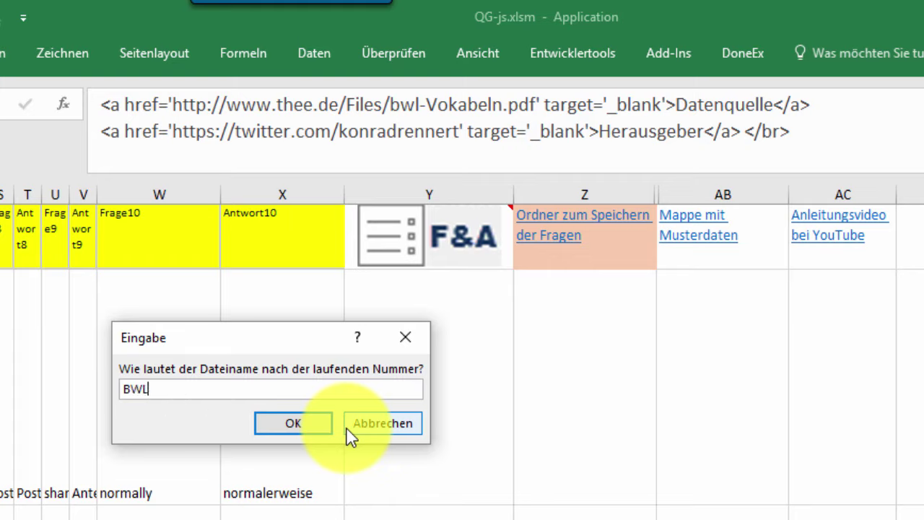
text(-Eng)
text(lisch)
click(303, 424)
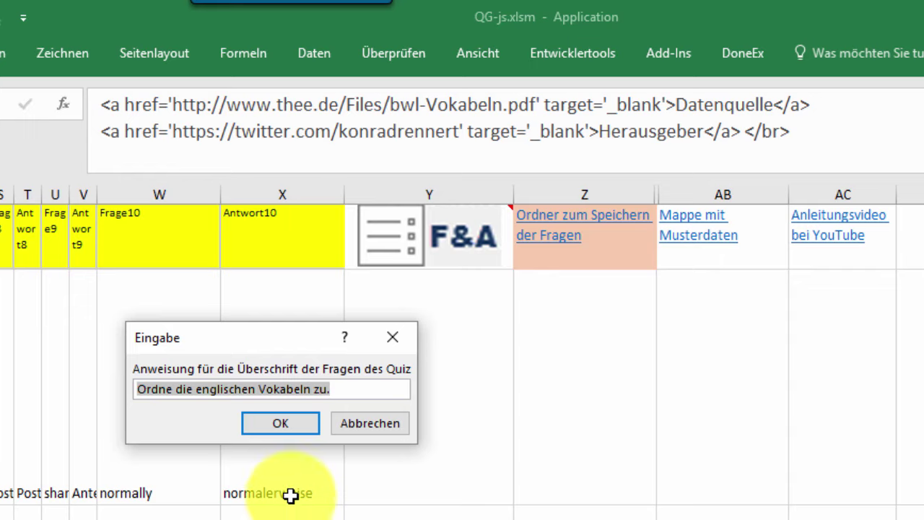
click(225, 389)
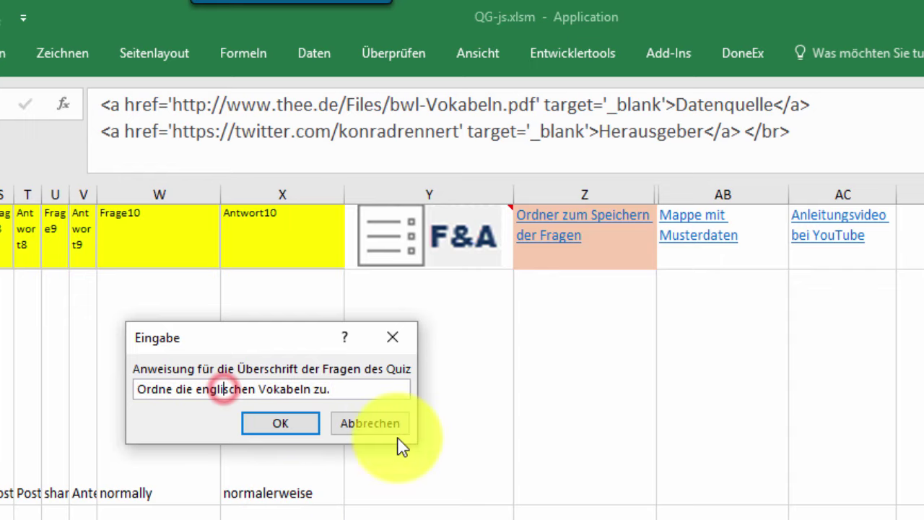
key(BackSpace)
key(BackSpace)
key(BackSpace)
key(BackSpace)
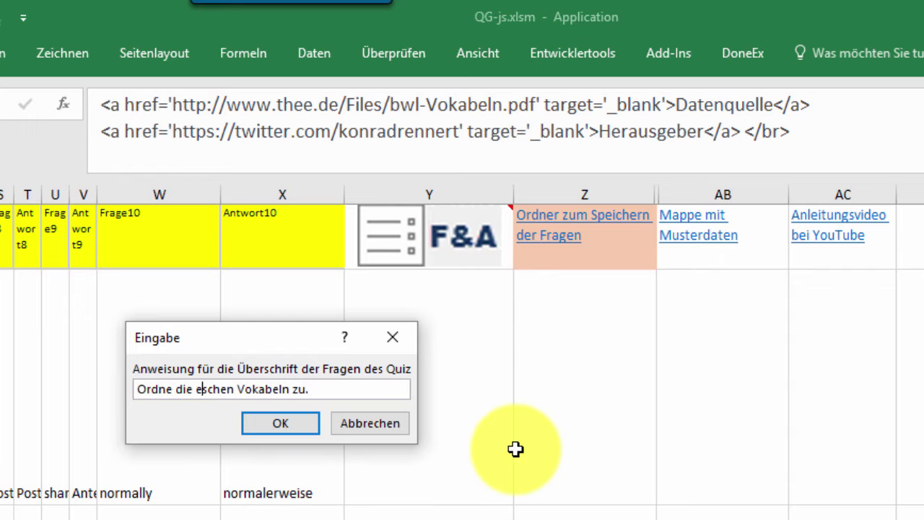
key(BackSpace)
text(deu)
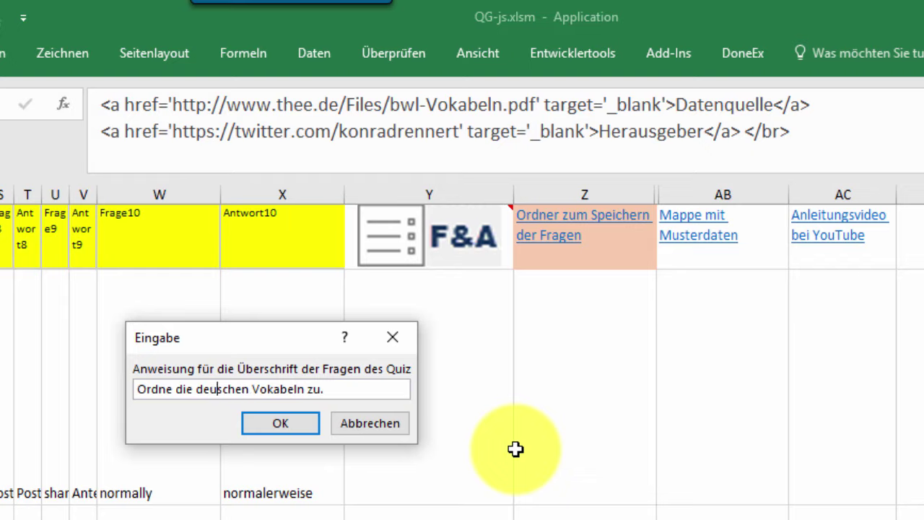
text(t)
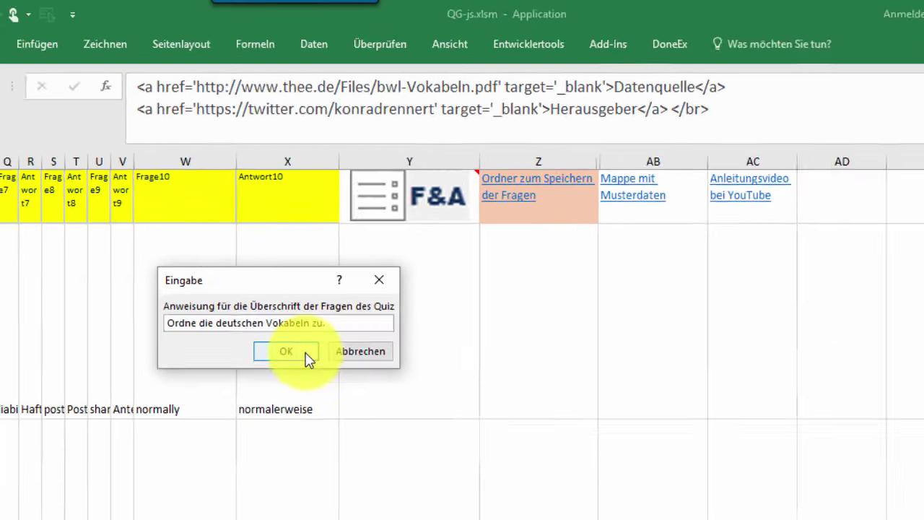
click(303, 424)
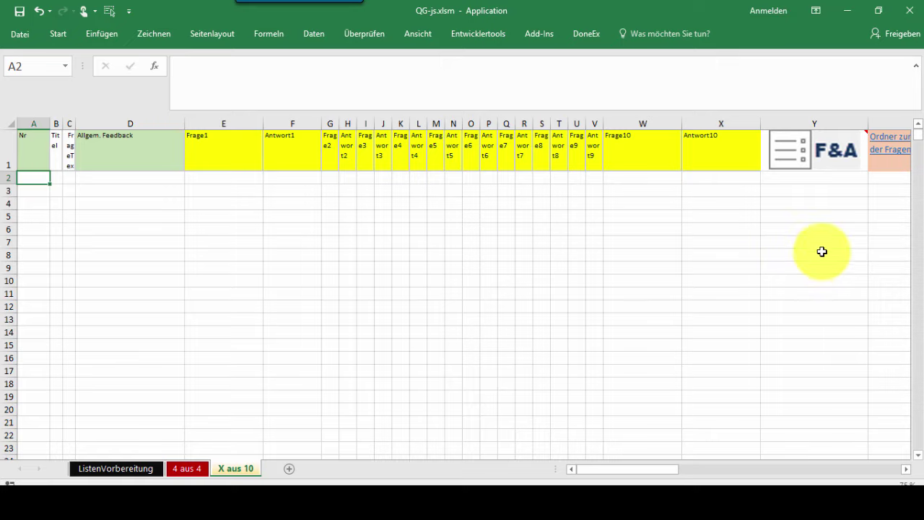
- Open the 'Mappe mit Musterdaten' hyperlink in AB1 to load the sample-data workbook
drag(643, 470, 693, 478)
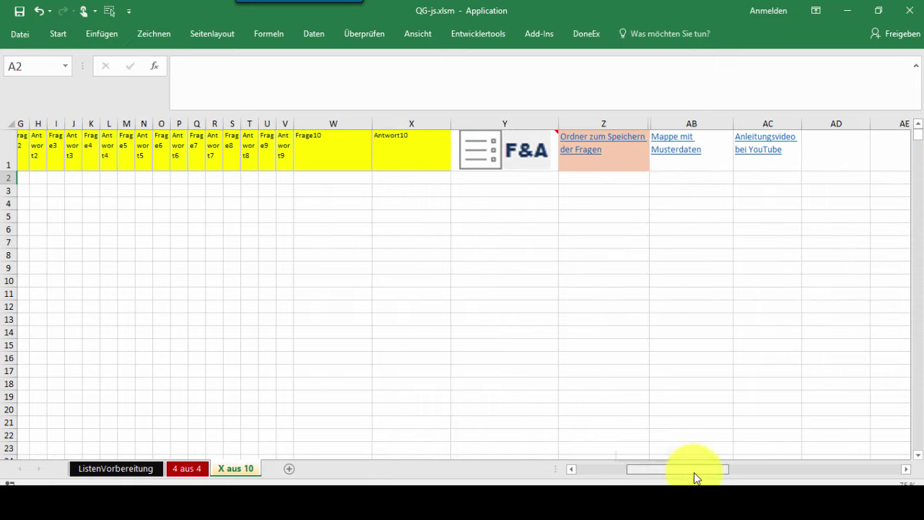
click(677, 151)
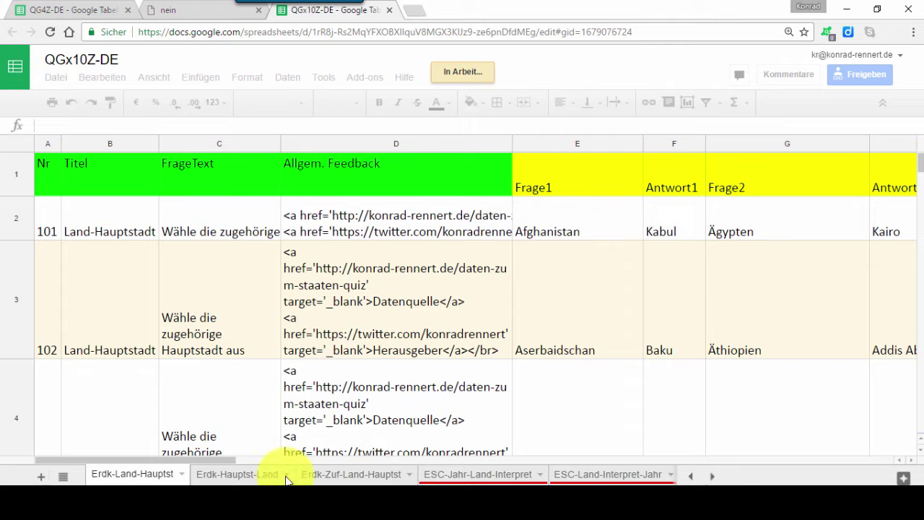
- Copy range A2:Z11 of the Erdk-Land-Hauptst sheet and return to Excel
click(133, 480)
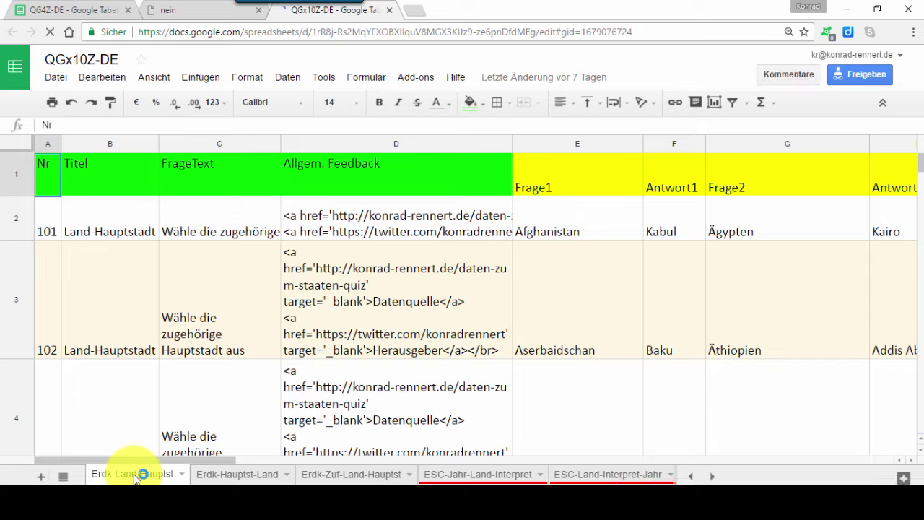
click(135, 478)
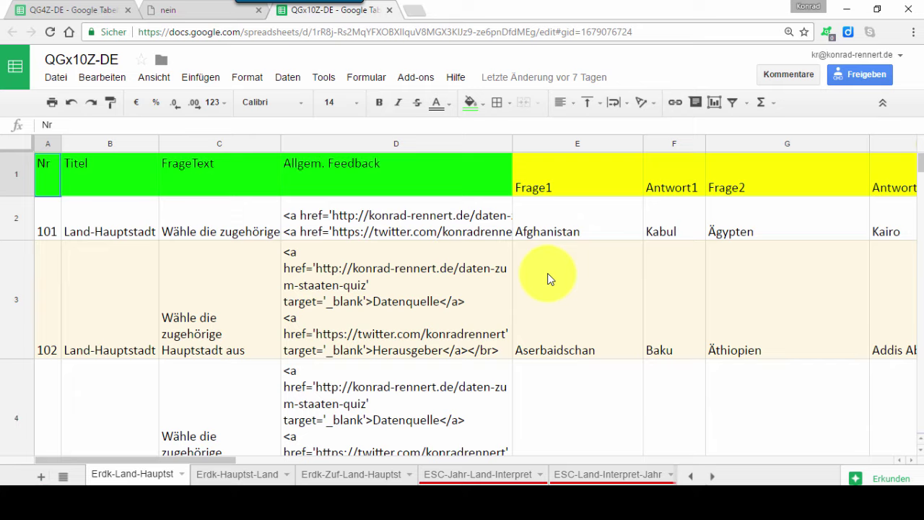
click(46, 225)
click(45, 219)
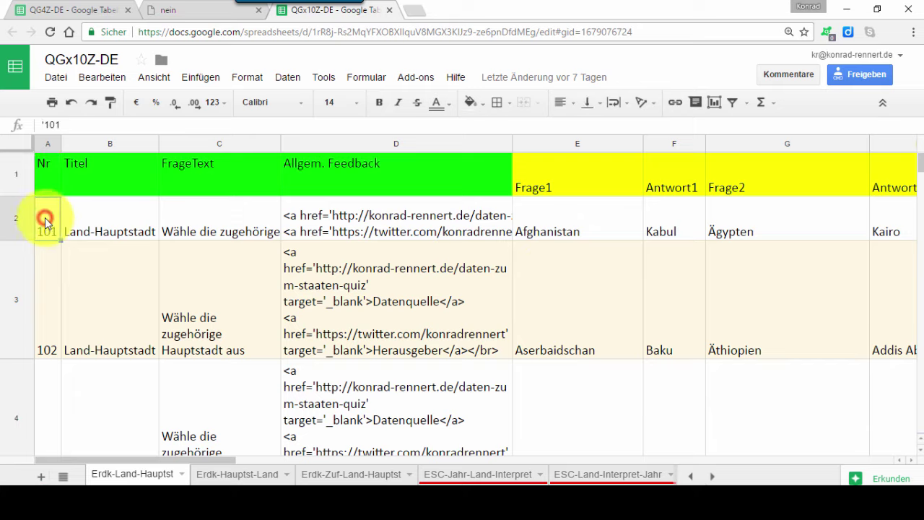
drag(45, 216, 880, 465)
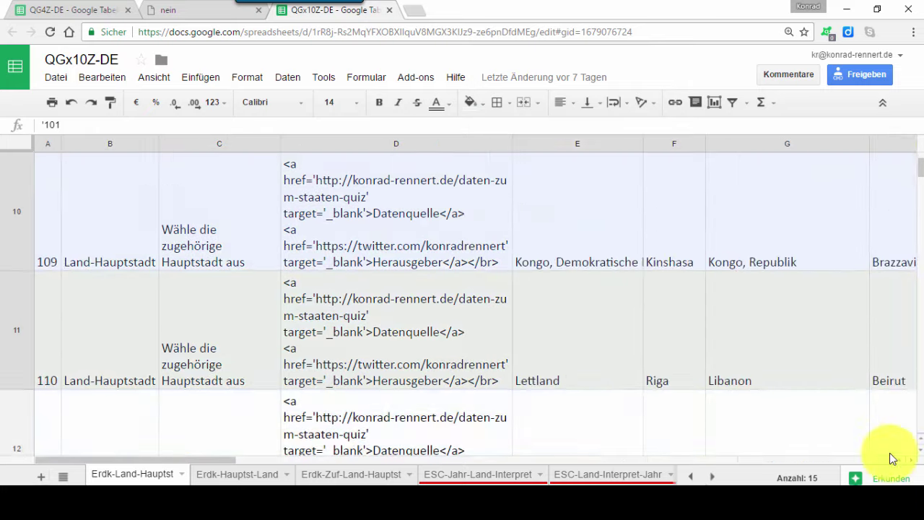
mouse_move(880, 464)
mouse_down()
mouse_move(921, 423)
mouse_move(907, 342)
mouse_move(899, 352)
mouse_up()
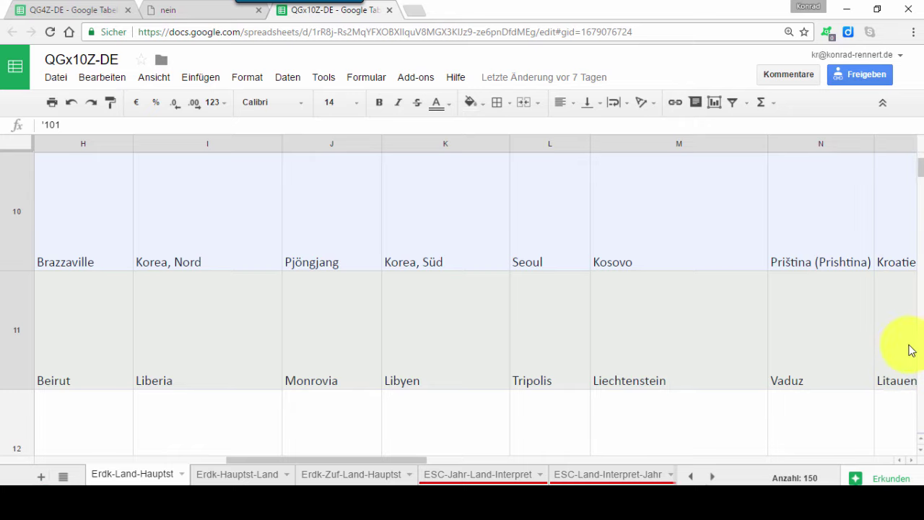
drag(899, 352, 411, 357)
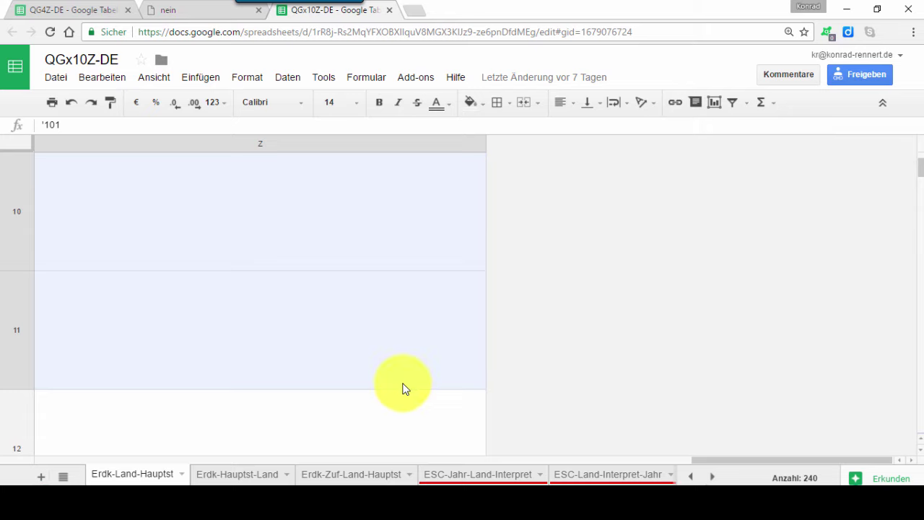
drag(406, 384, 404, 387)
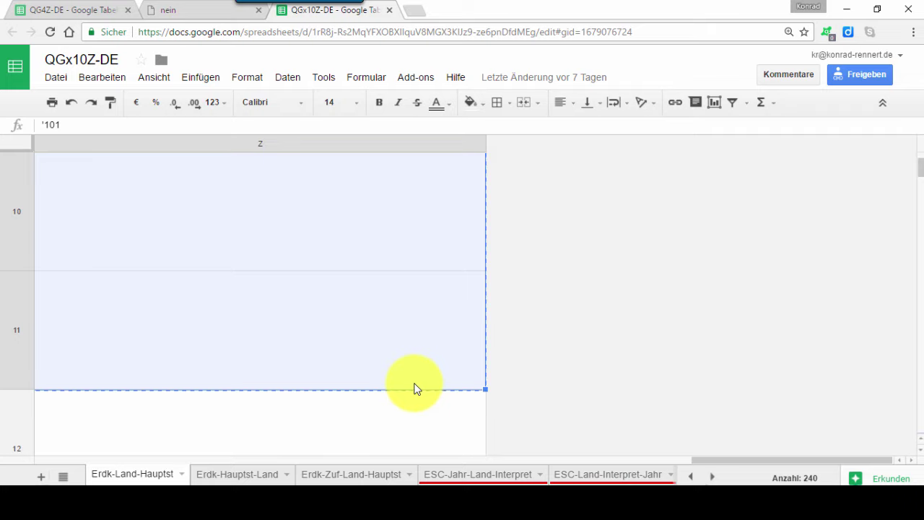
right_click(344, 329)
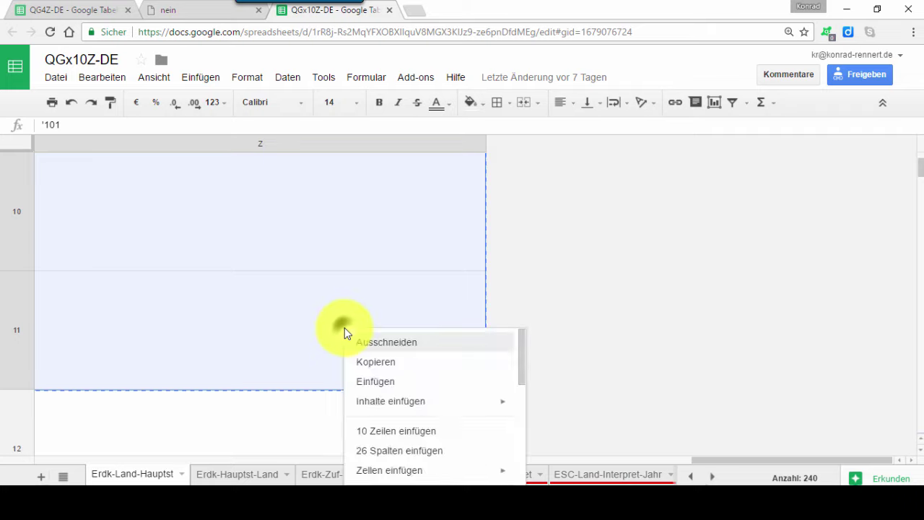
click(365, 359)
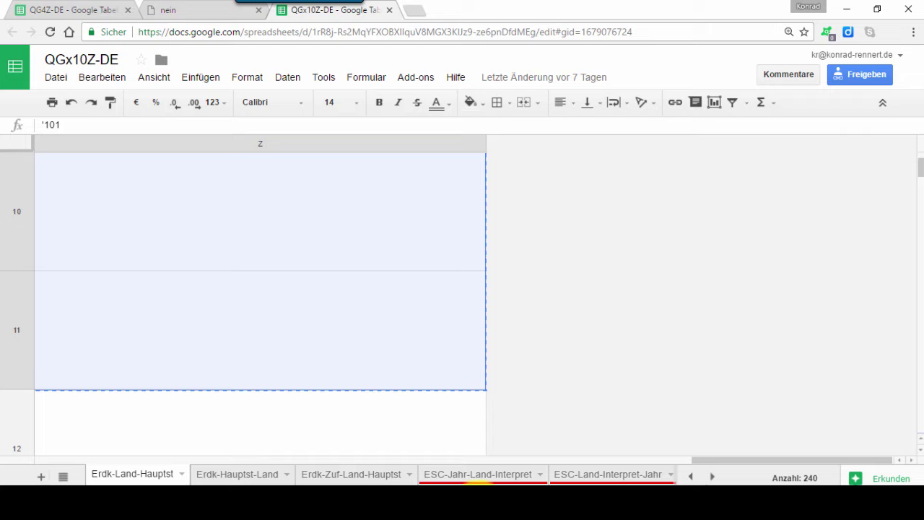
click(451, 498)
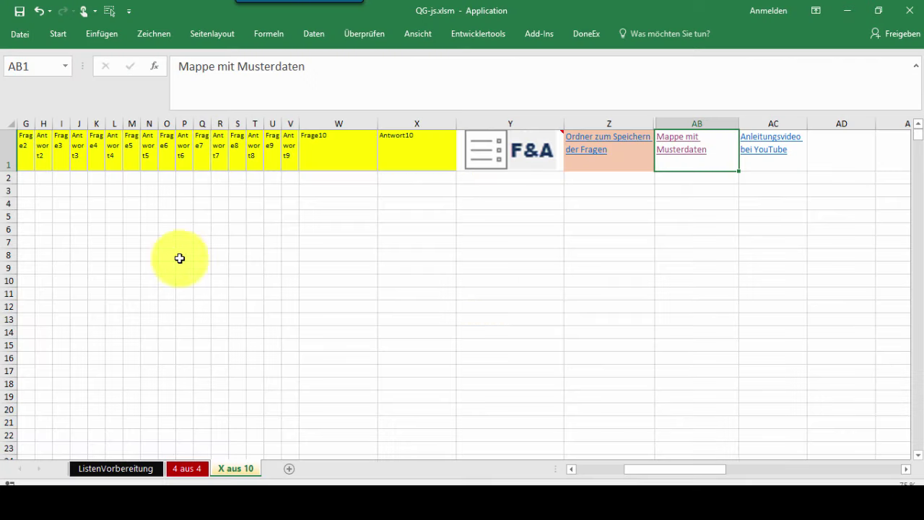
- Paste the country–capital data at A2 of 'X aus 10' and open the quiz save folder
key(Left)
key(Left)
key(Left)
key(Left)
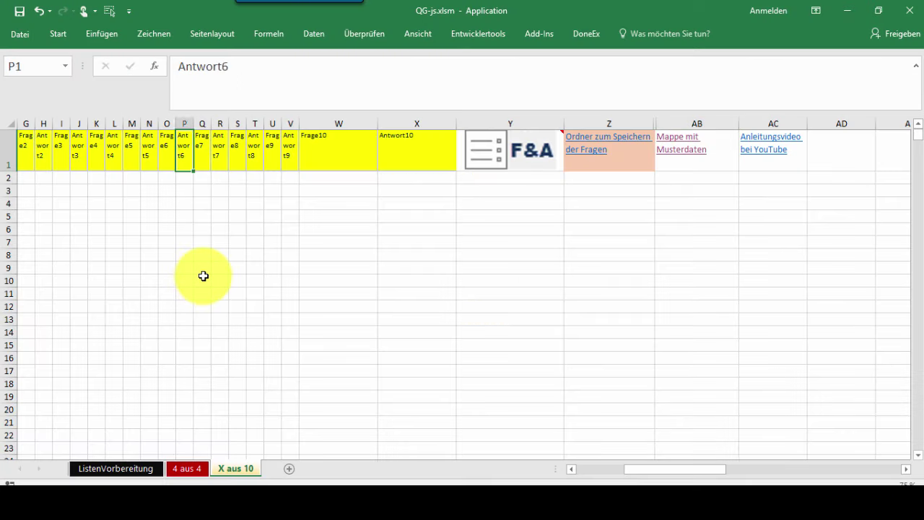
key(Left)
key(Left)
key(Left)
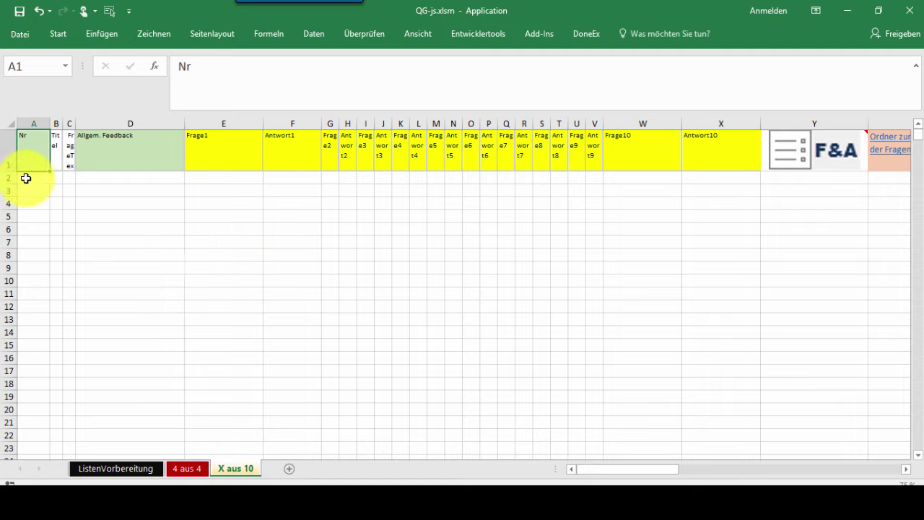
click(27, 178)
right_click(29, 178)
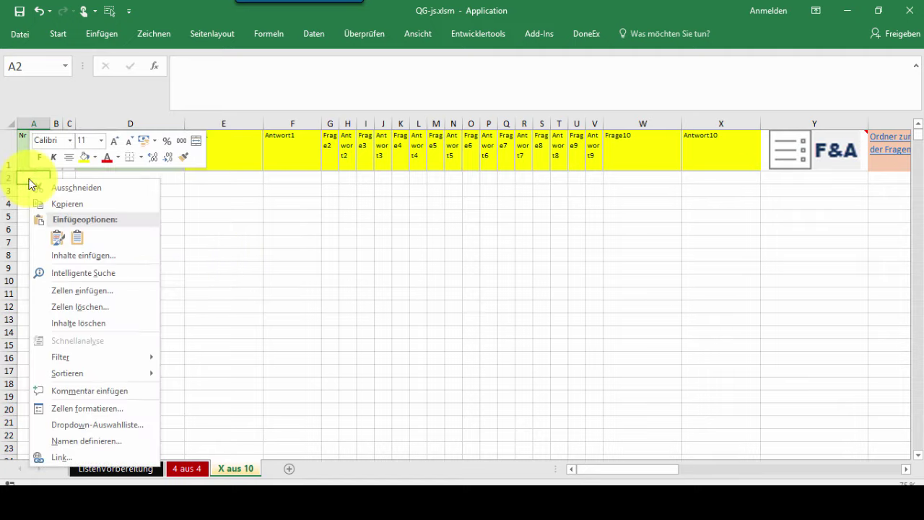
click(85, 243)
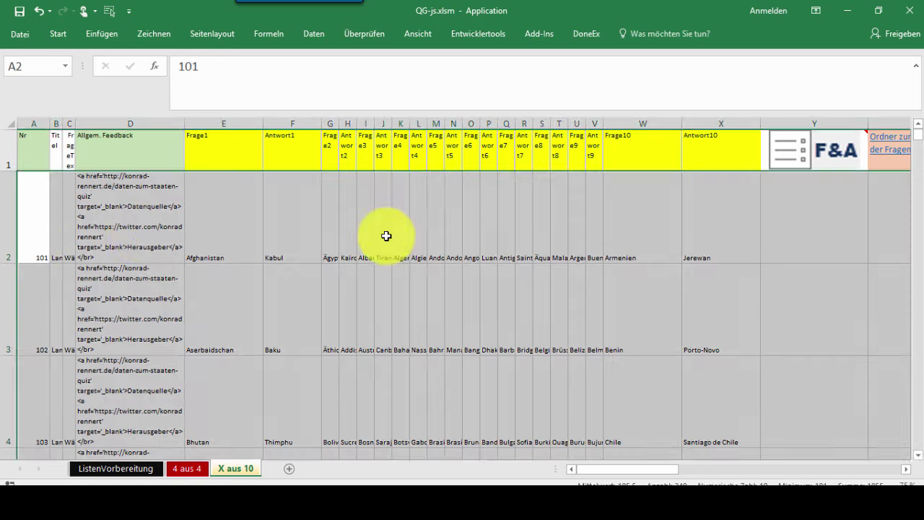
click(398, 229)
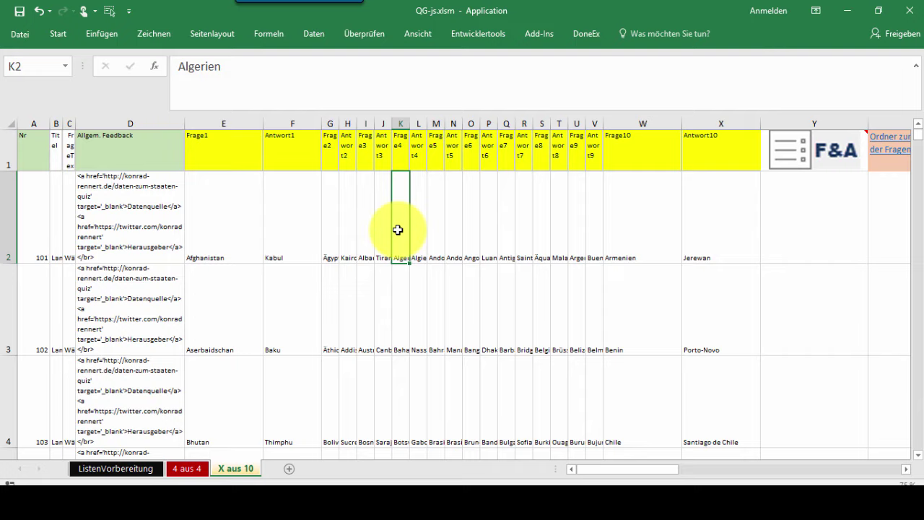
click(884, 142)
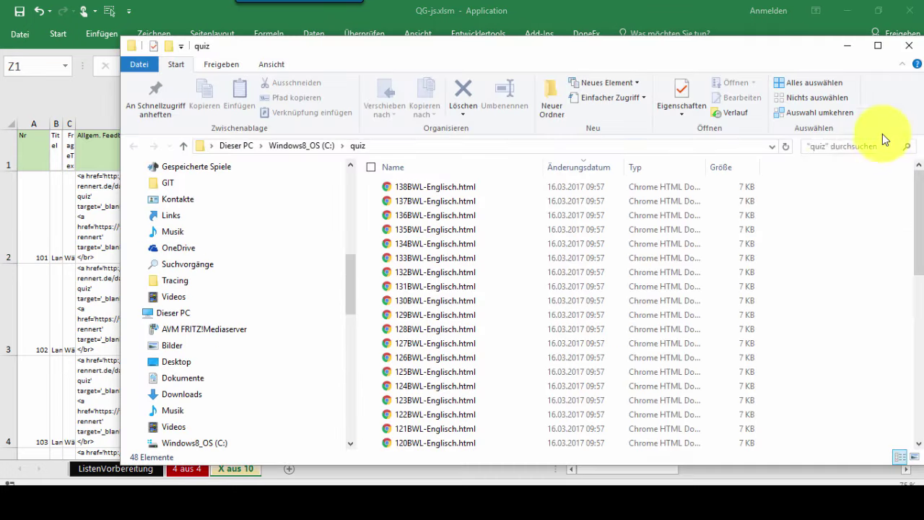
- Open index.html from the C:\quiz folder in the browser
scroll(541, 304, down, 3)
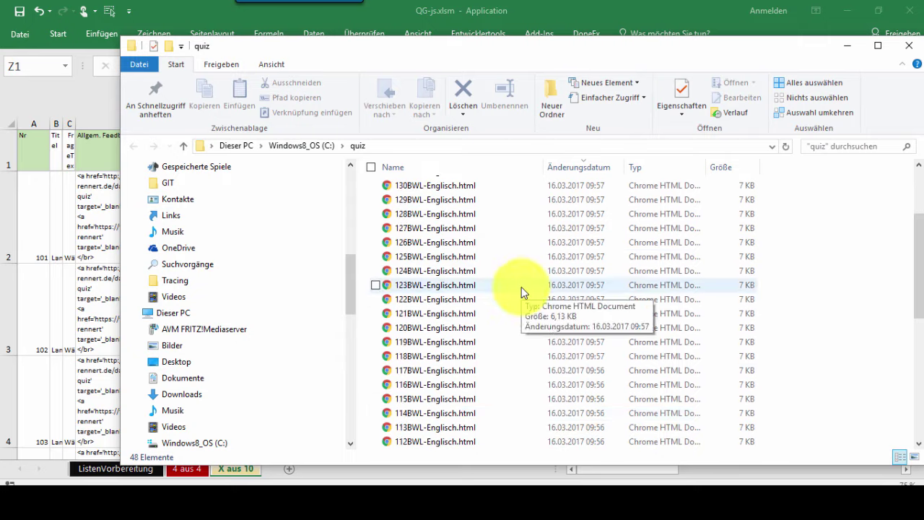
scroll(521, 287, down, 4)
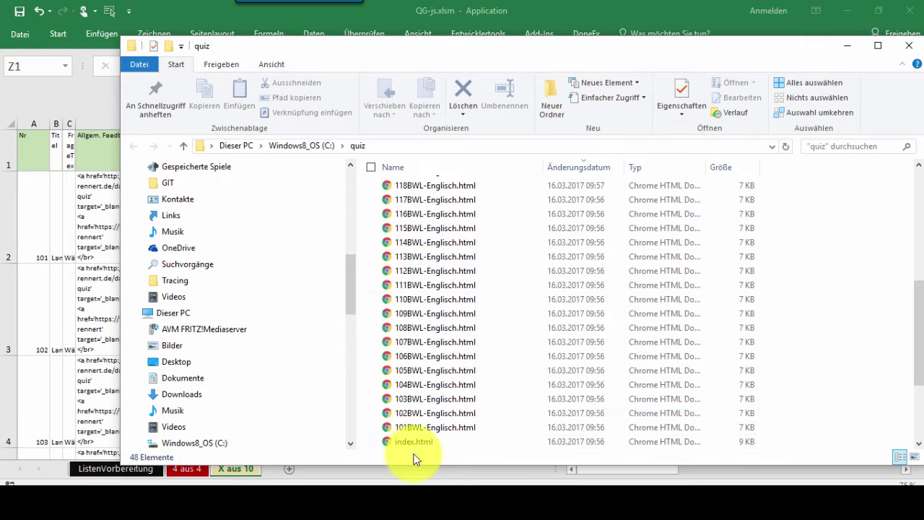
mouse_move(412, 442)
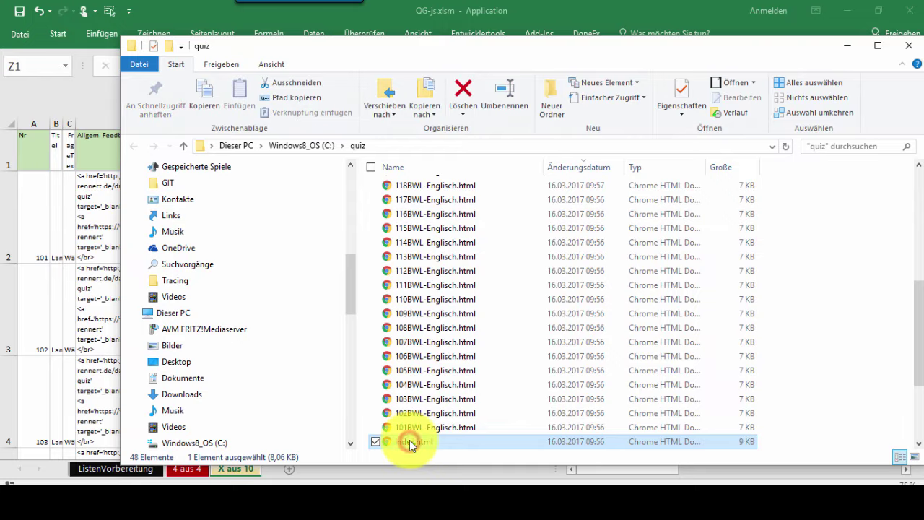
double_click(410, 443)
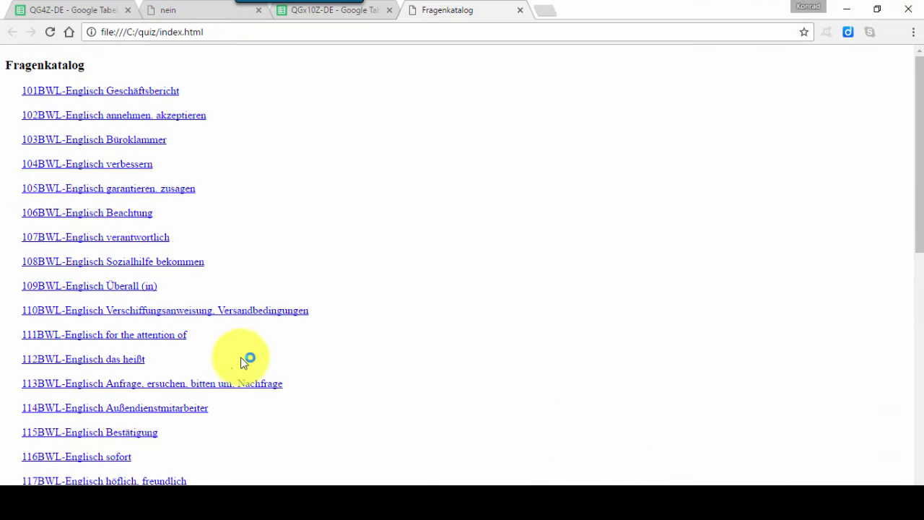
- Open the 105BWL-Englisch quiz and reshuffle it five times with 'Frage wiederholen'
click(119, 191)
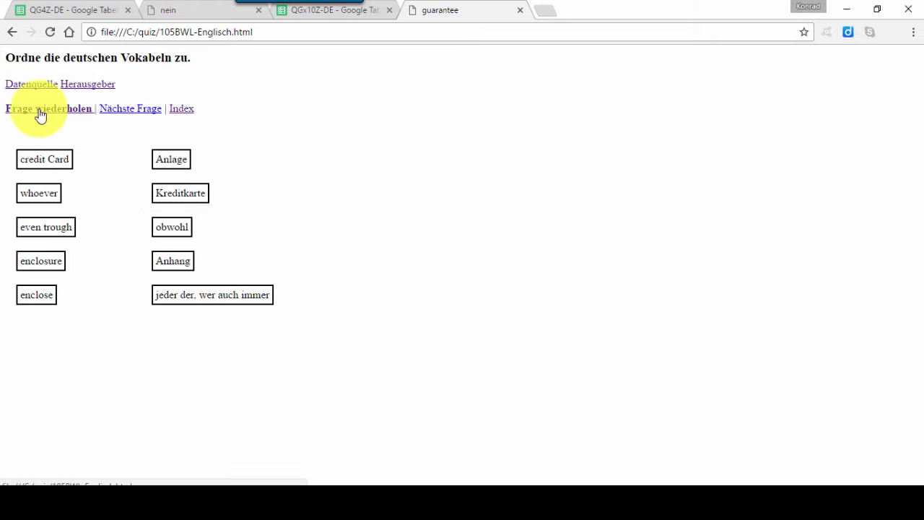
click(42, 112)
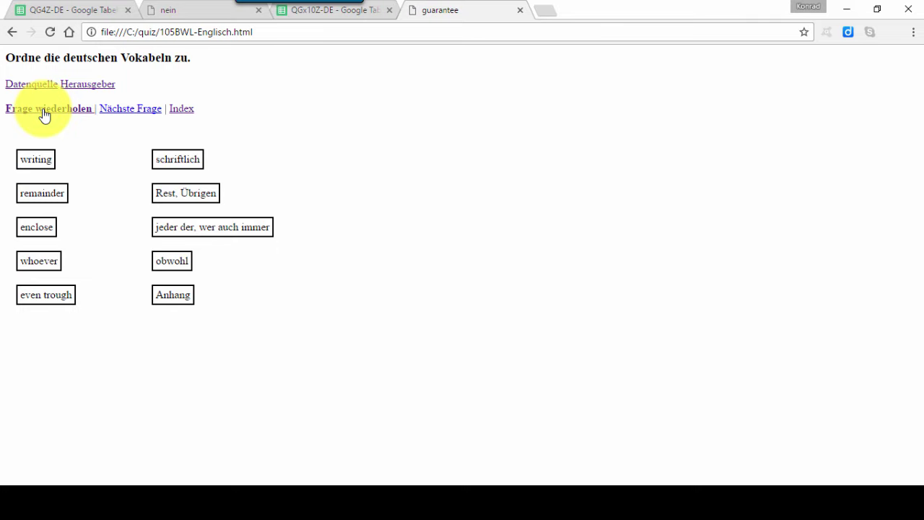
click(44, 112)
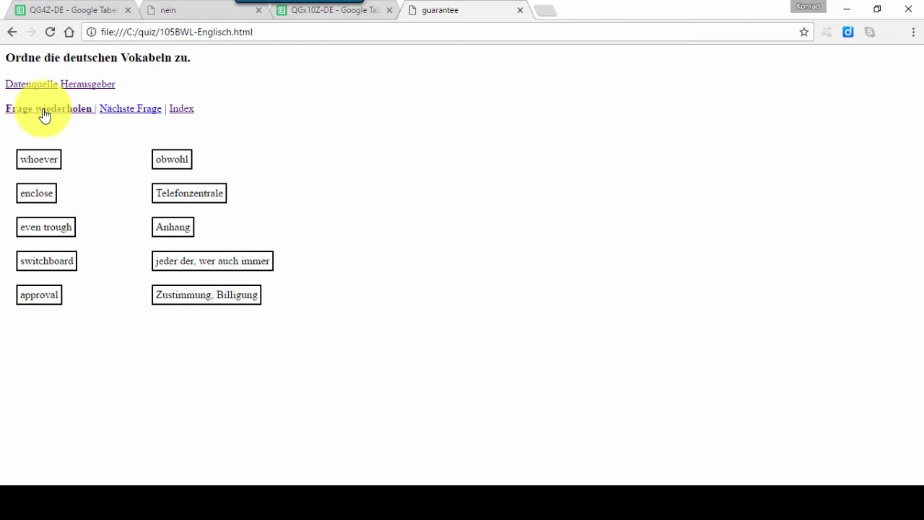
click(43, 112)
click(44, 112)
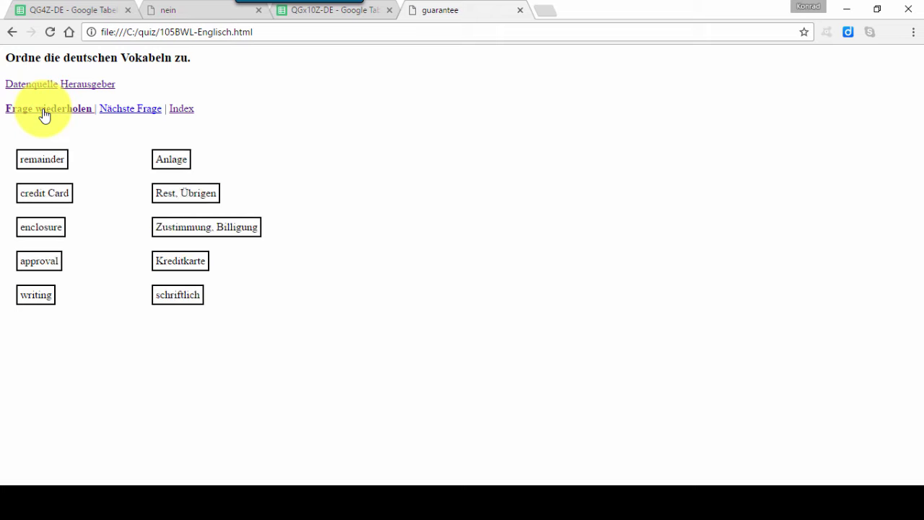
click(44, 112)
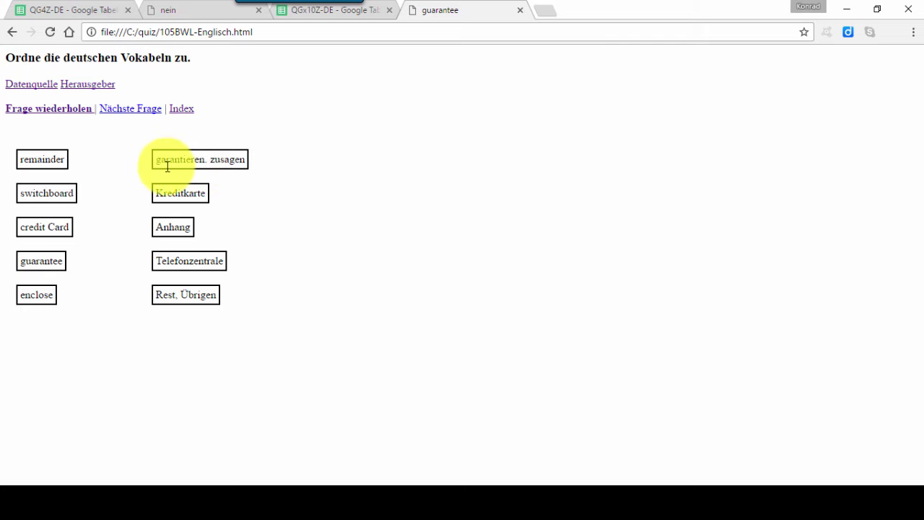
- Match guarantee, remainder, enclose, credit Card, switchboard to their German terms, then go to the next quiz
click(41, 260)
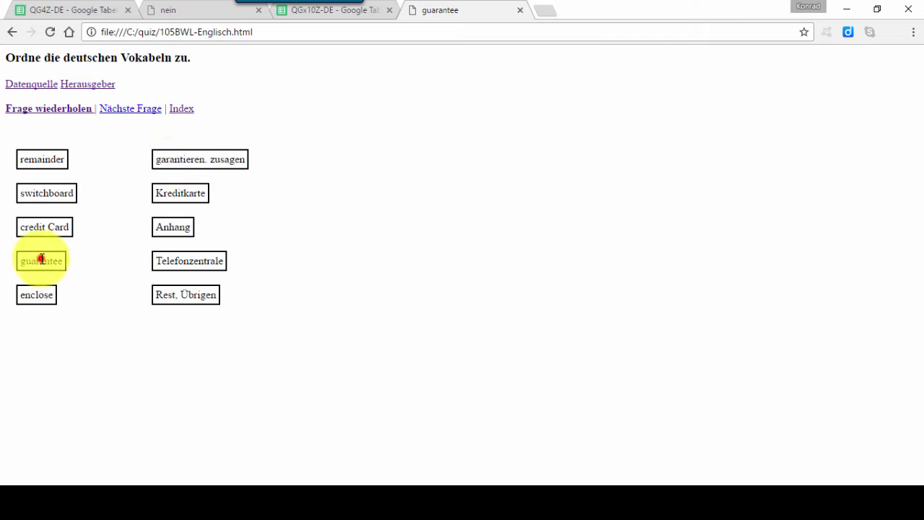
click(178, 160)
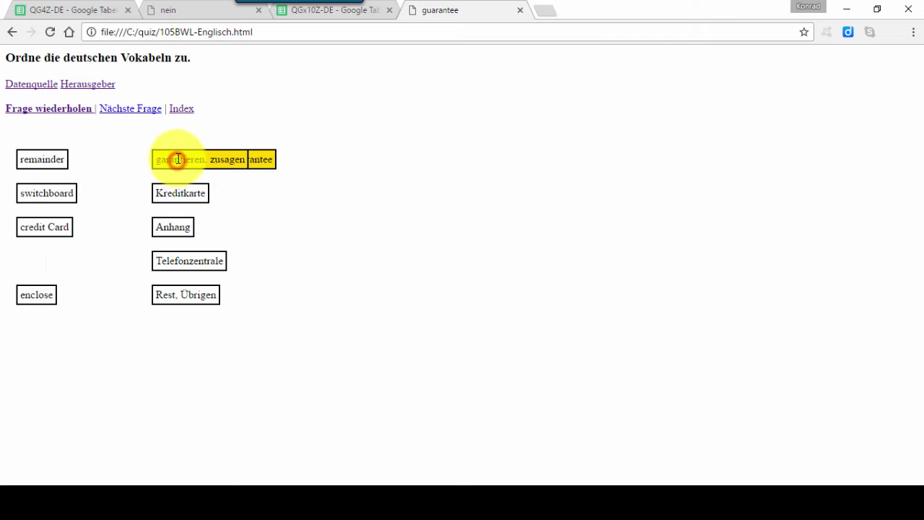
click(56, 160)
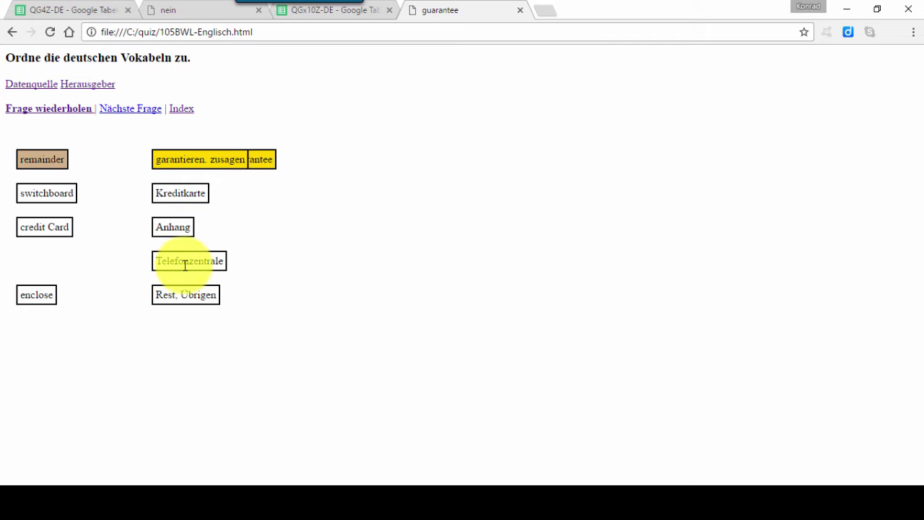
click(186, 294)
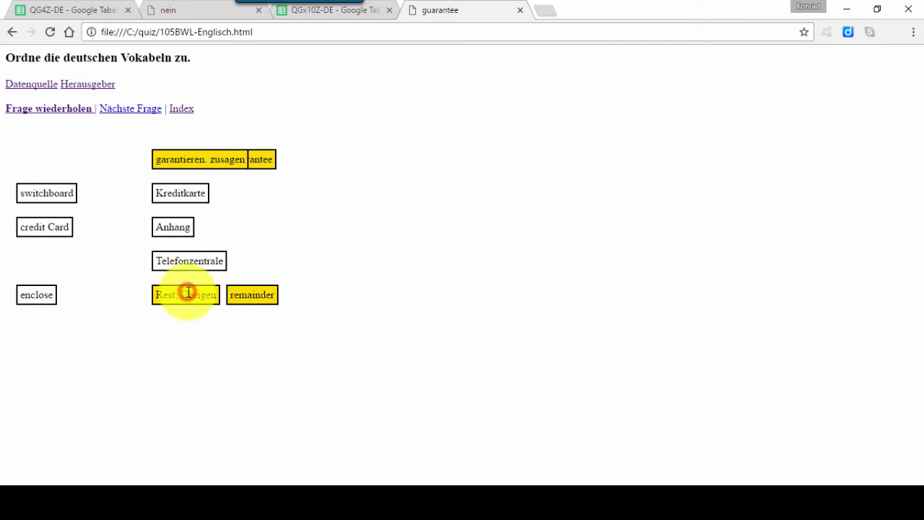
click(37, 294)
click(172, 228)
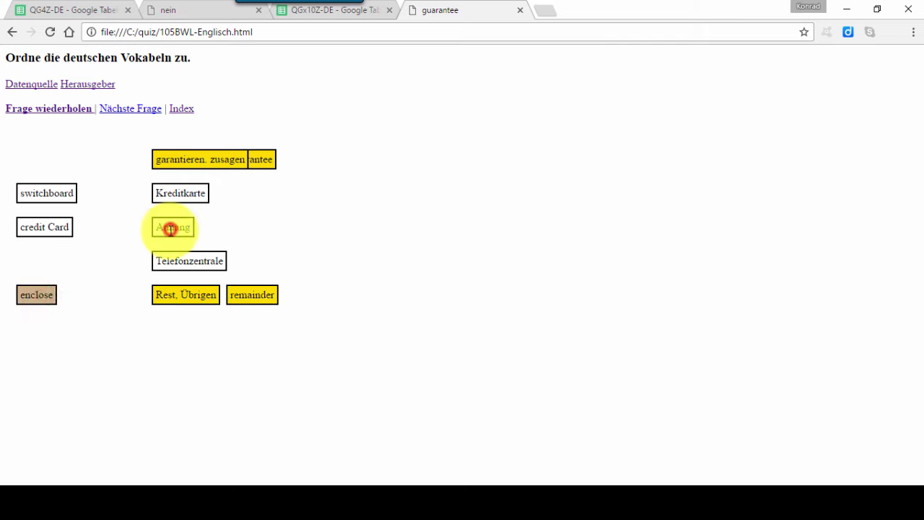
click(27, 228)
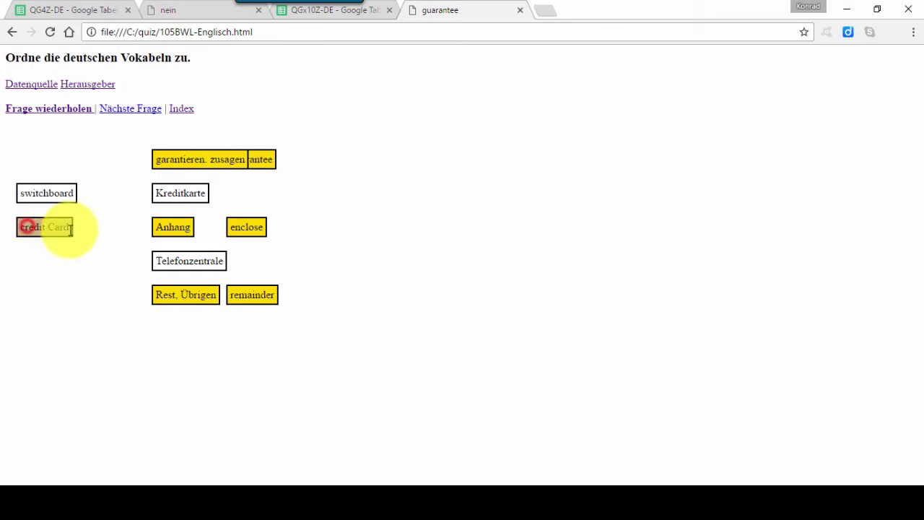
click(162, 192)
click(64, 192)
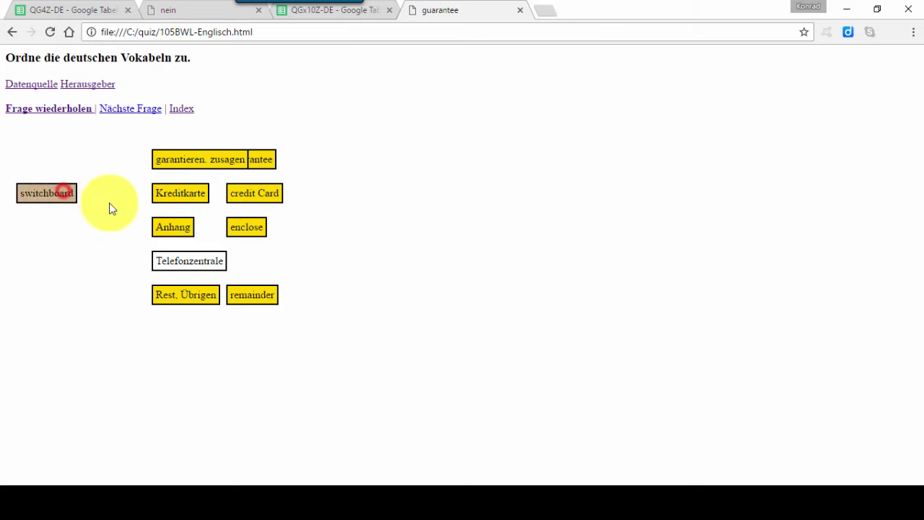
click(200, 257)
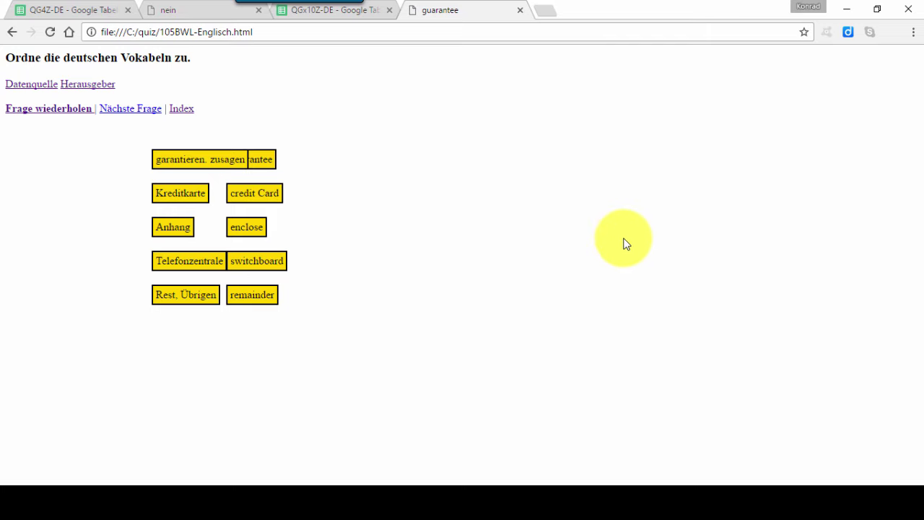
click(115, 109)
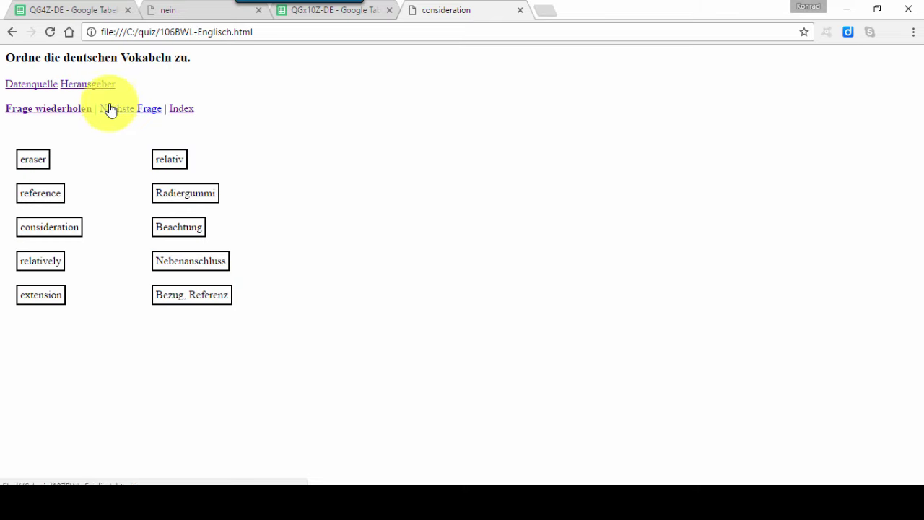
- View the bwl-Vokabeln.pdf vocabulary list, then return to the QG-js.xlsm workbook
click(19, 86)
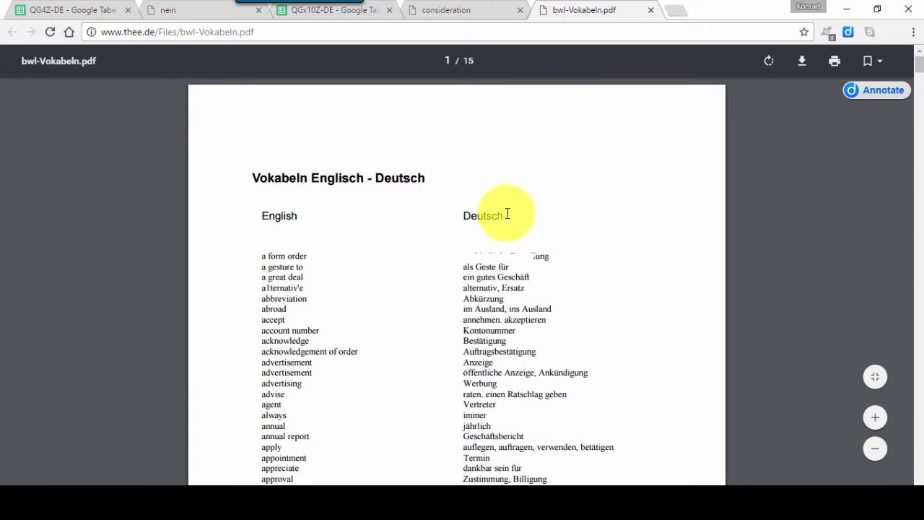
scroll(498, 289, down, 3)
scroll(496, 315, down, 4)
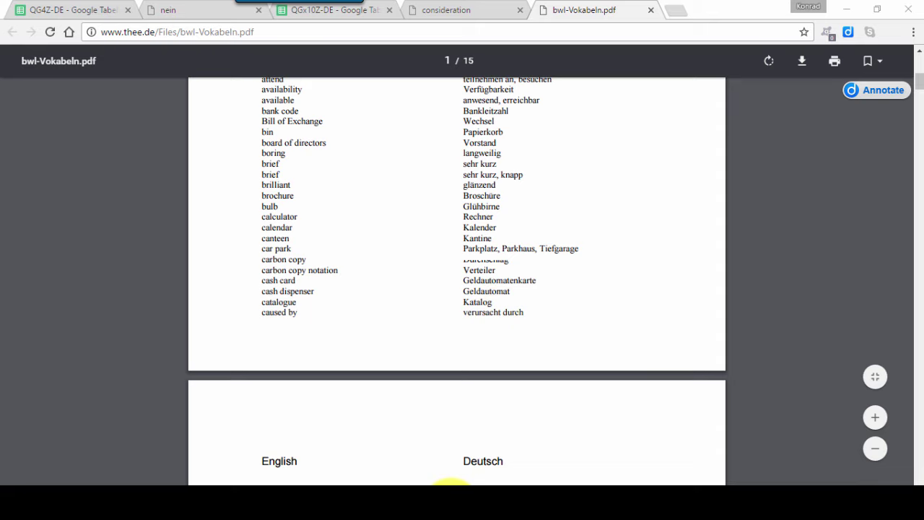
click(451, 482)
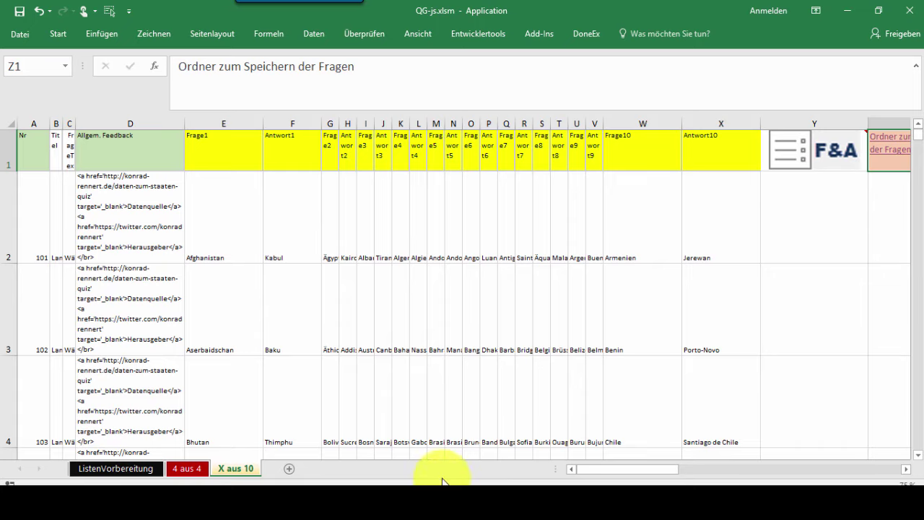
- Run the quiz generator with 10 pairs per quiz, saving to C:\bluepages\
click(801, 158)
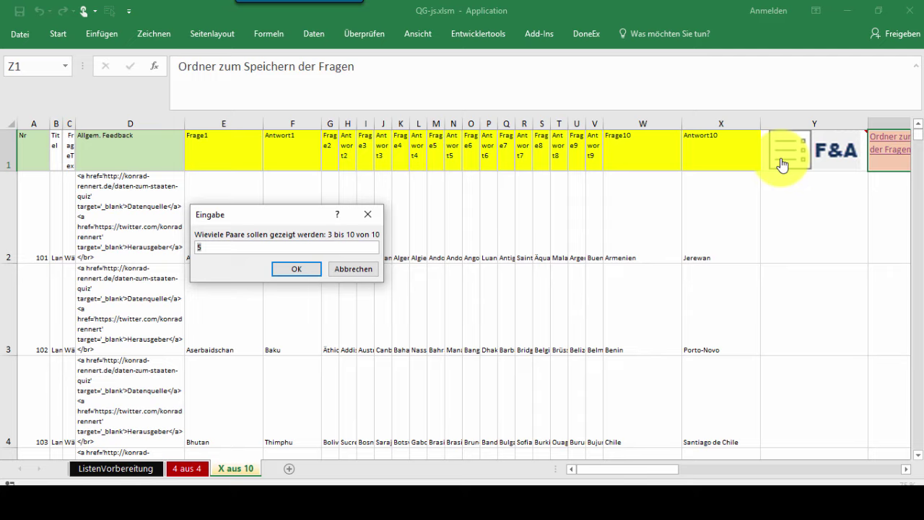
text(10)
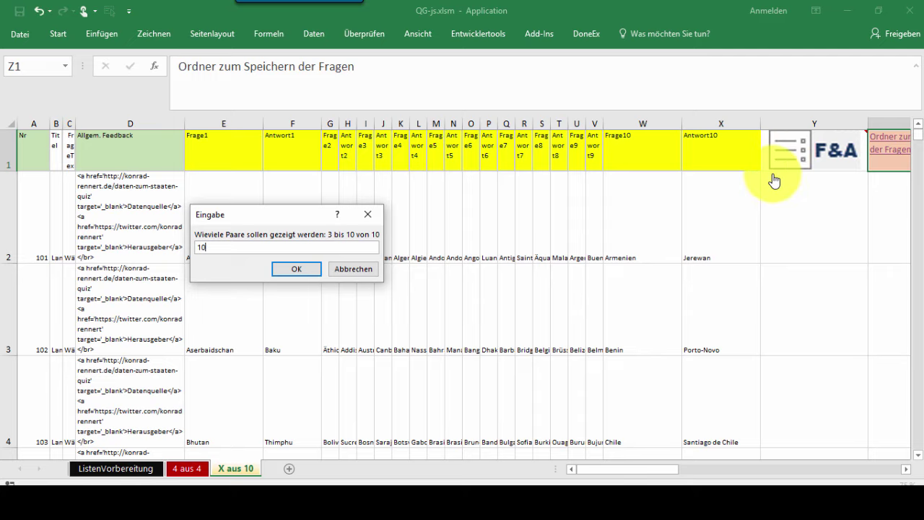
click(298, 268)
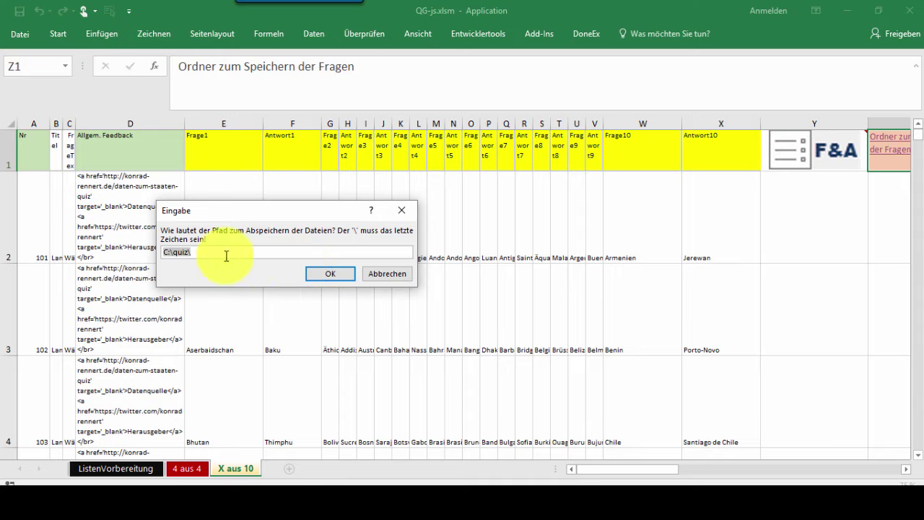
click(175, 250)
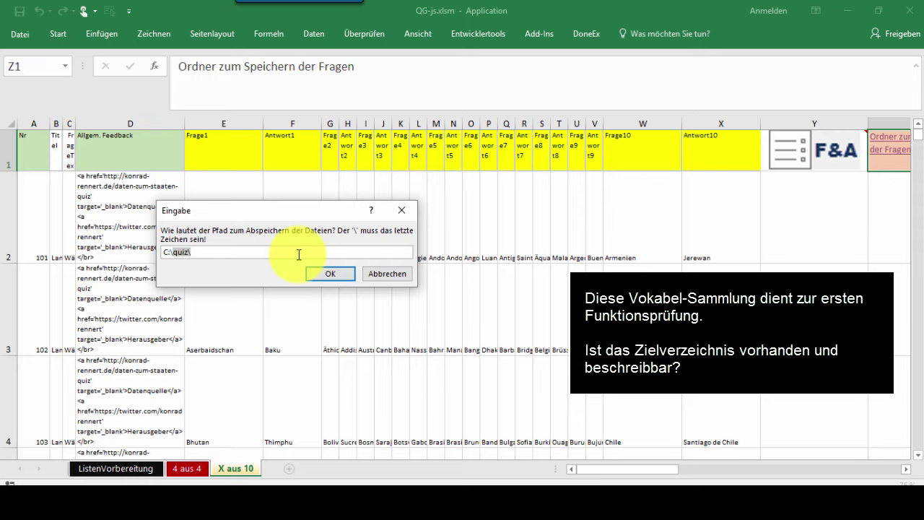
text(bl)
text(uepa)
text(ges)
text(\)
click(340, 273)
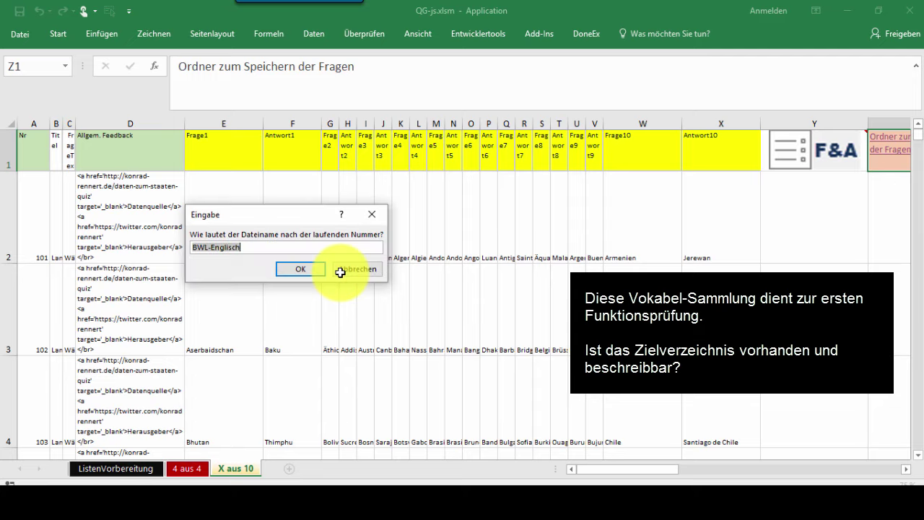
- Enter the quiz file name and set the heading to 'Ordne die richtigen Hauptstädte zu.'
text(H)
click(305, 273)
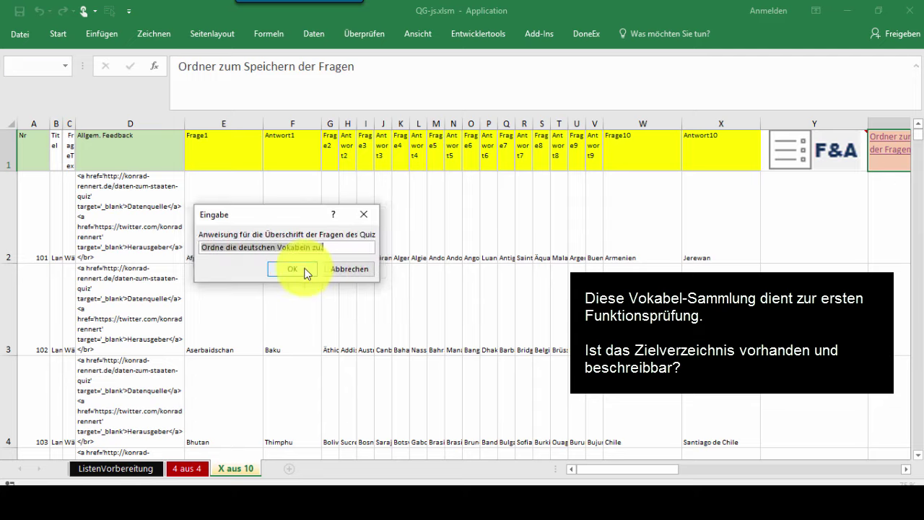
click(240, 245)
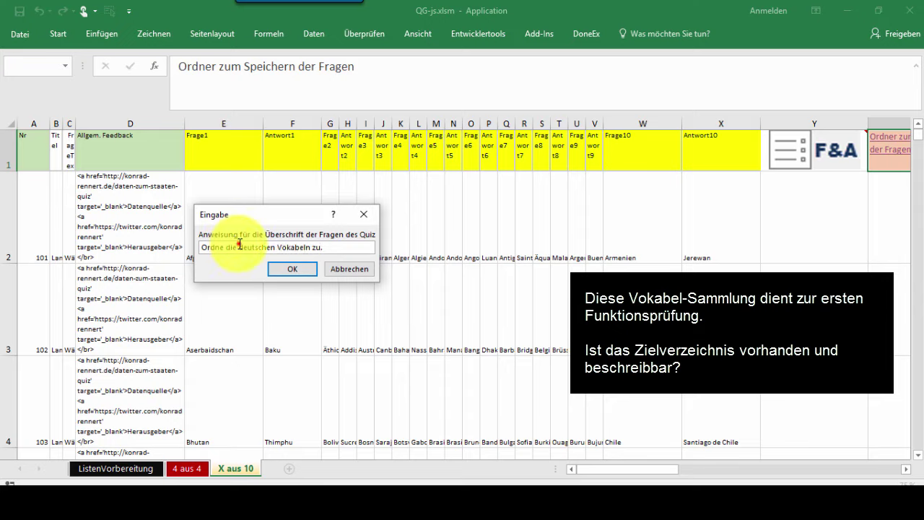
drag(240, 245, 335, 247)
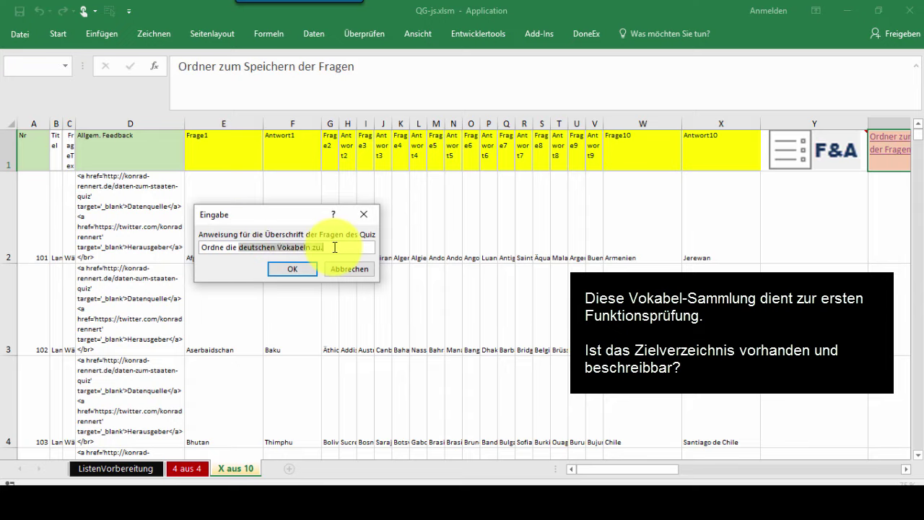
text(richtigen Hauptstädte zu)
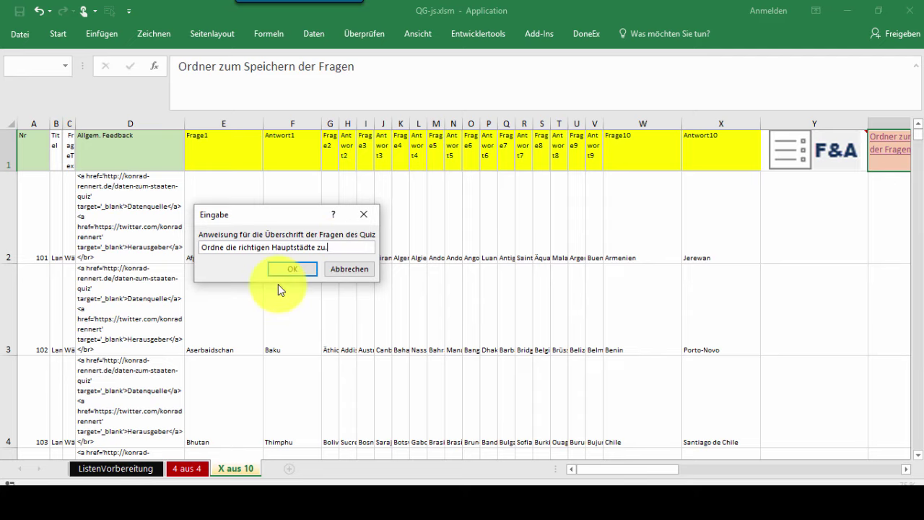
click(292, 269)
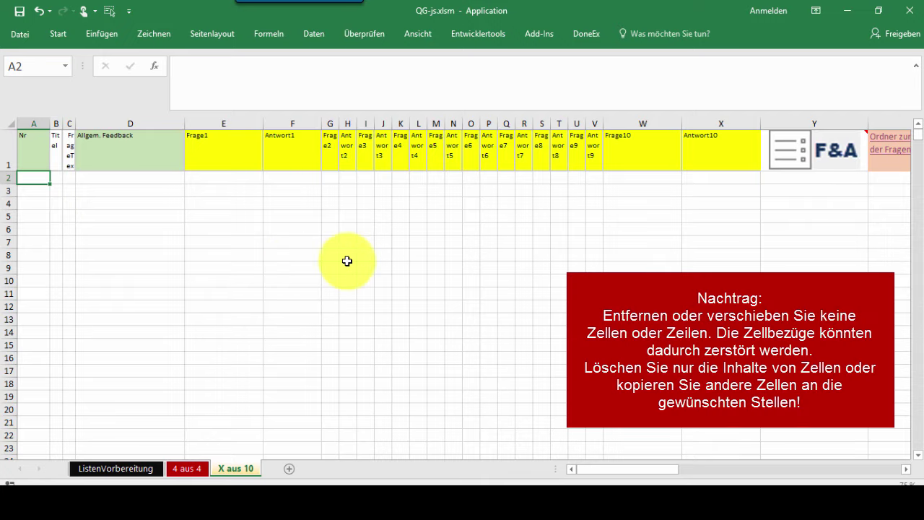
- Follow the 'Ordner zum Speichern der Fragen' link in Z1 to open C:\bluepages
drag(607, 469, 664, 469)
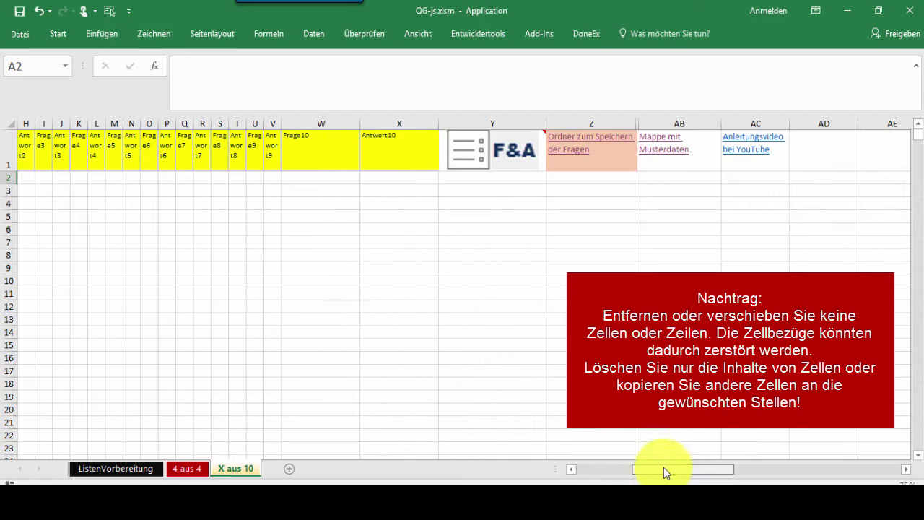
click(569, 144)
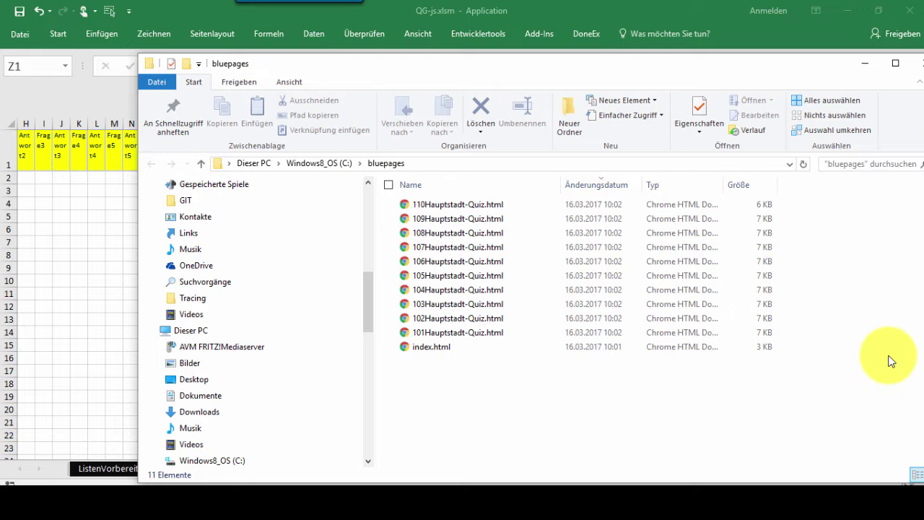
- Open 101Hauptstadt-Quiz.html from the bluepages folder in Chrome
click(465, 333)
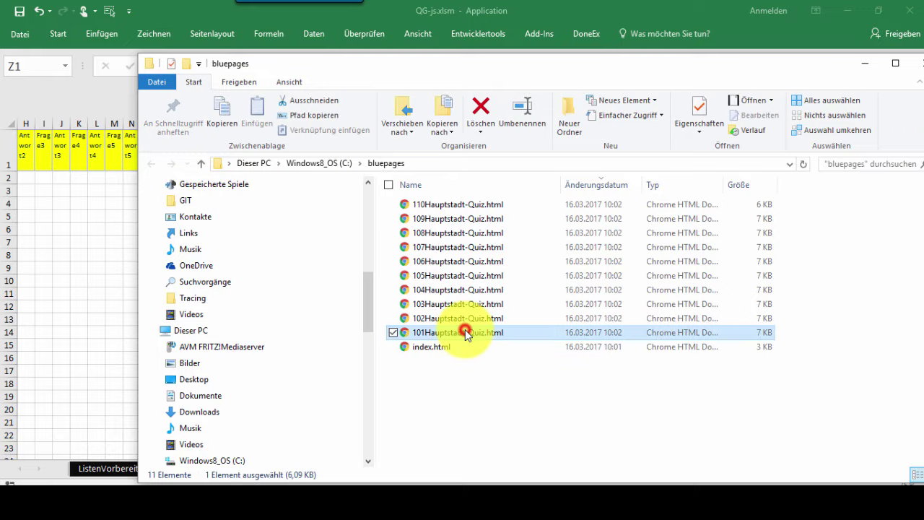
double_click(466, 333)
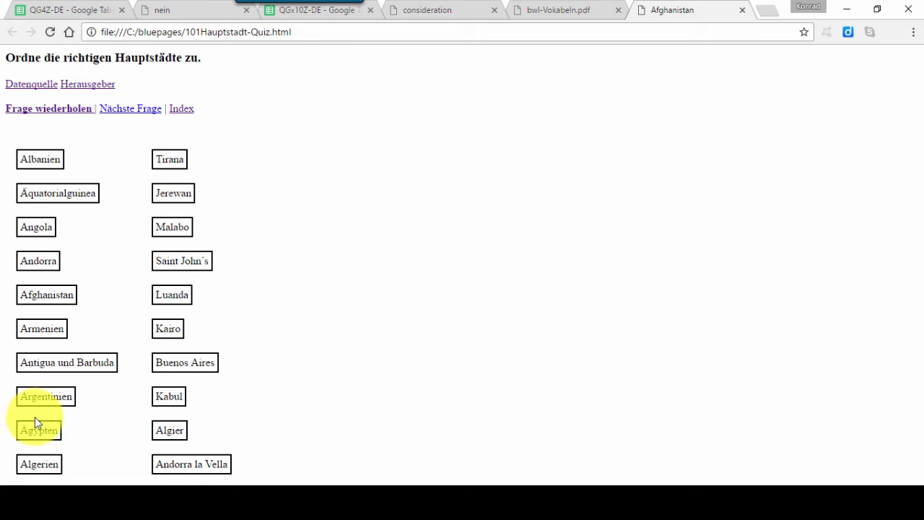
- Match Albanien–Tirana, Äquatorialguinea–Malabo and Angola–Luanda, then return to the QGx10Z-DE spreadsheet
click(35, 164)
click(163, 157)
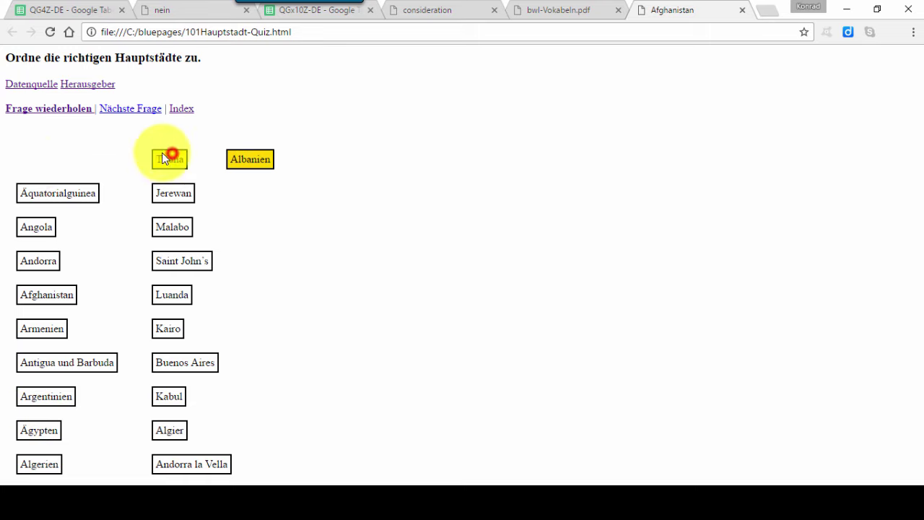
click(53, 194)
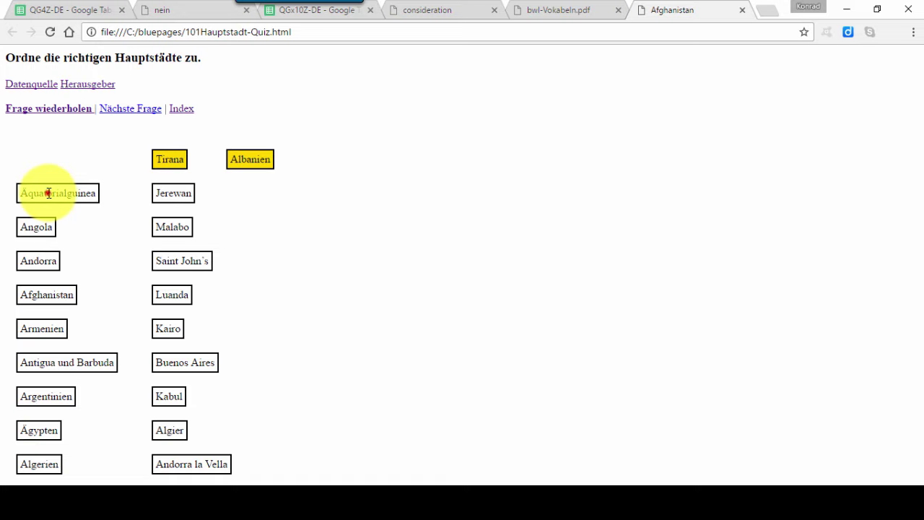
click(49, 194)
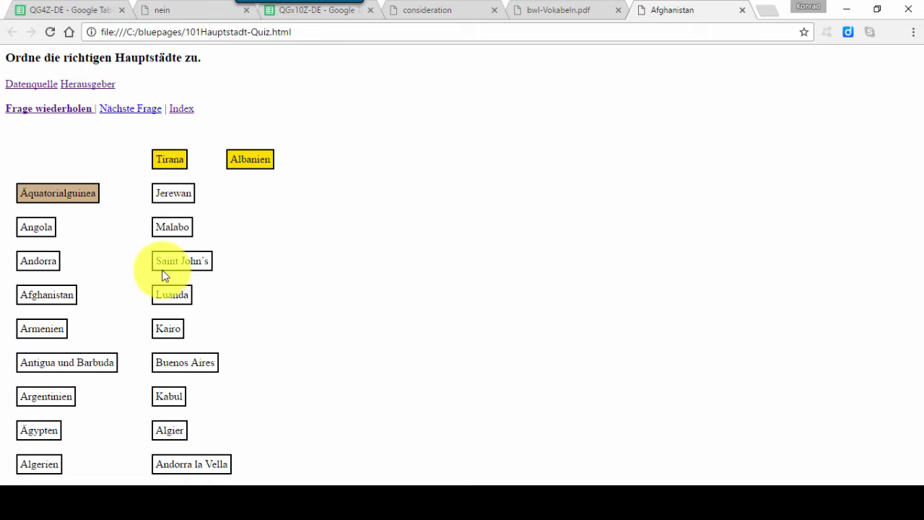
click(163, 226)
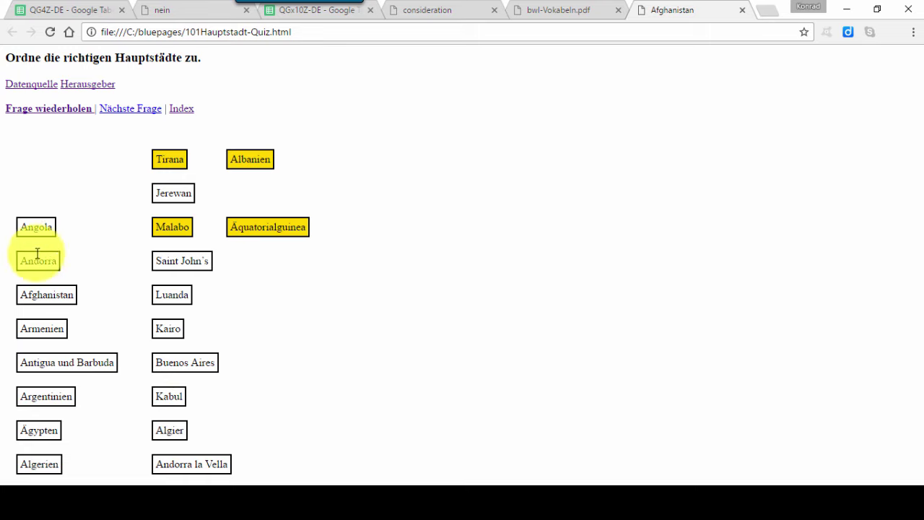
click(25, 229)
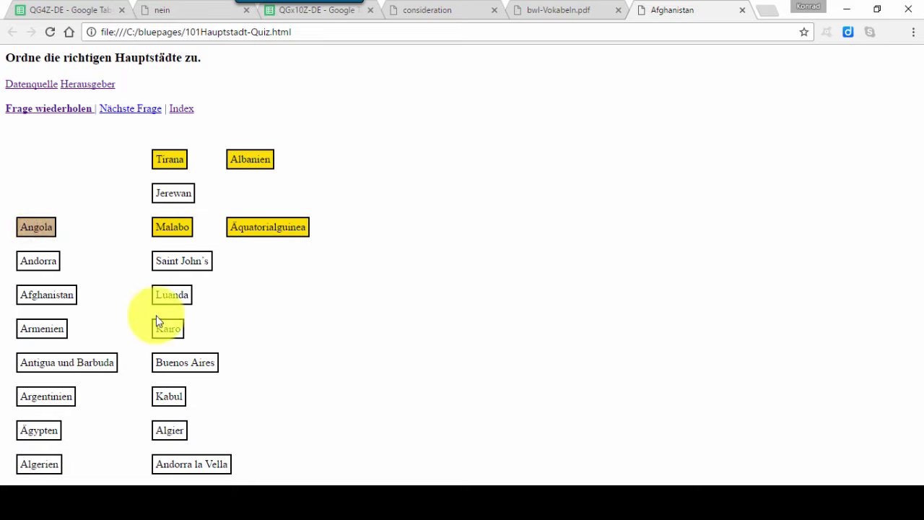
click(159, 294)
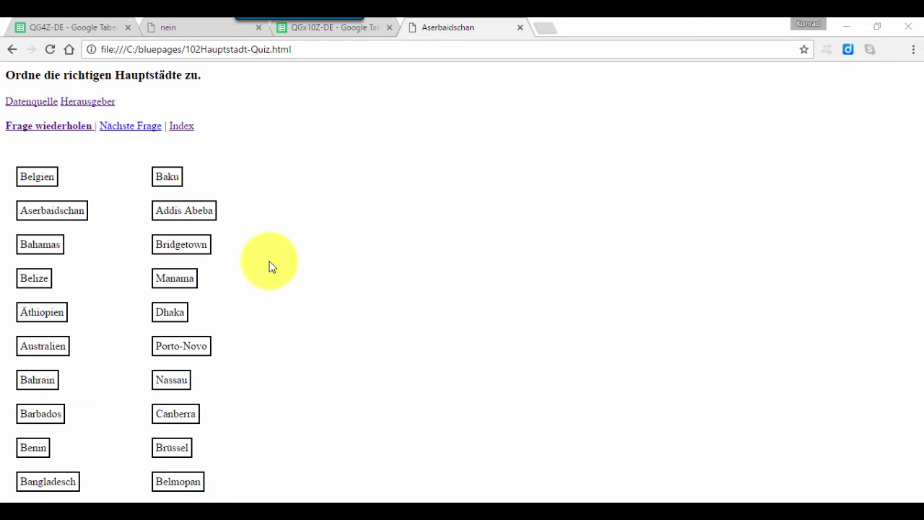
click(304, 29)
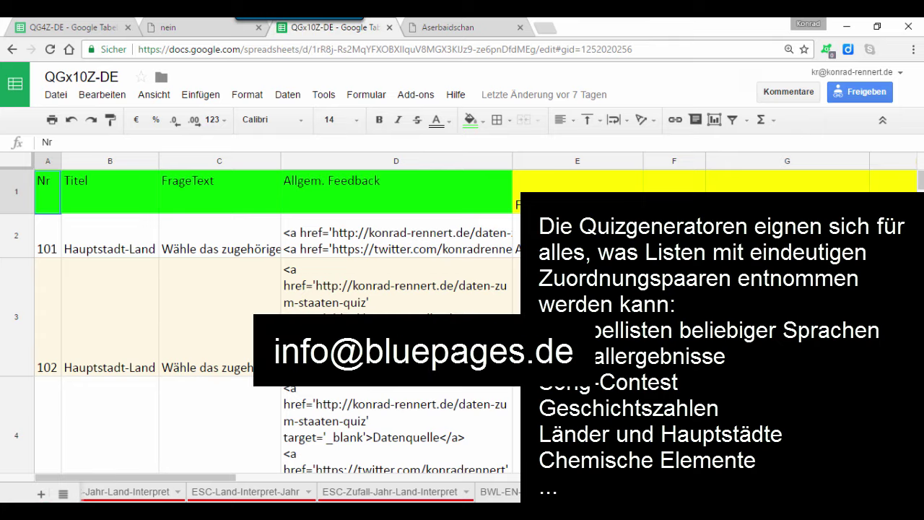
- Bring the QG-js.xlsm Excel workbook back to the front via the taskbar
click(450, 504)
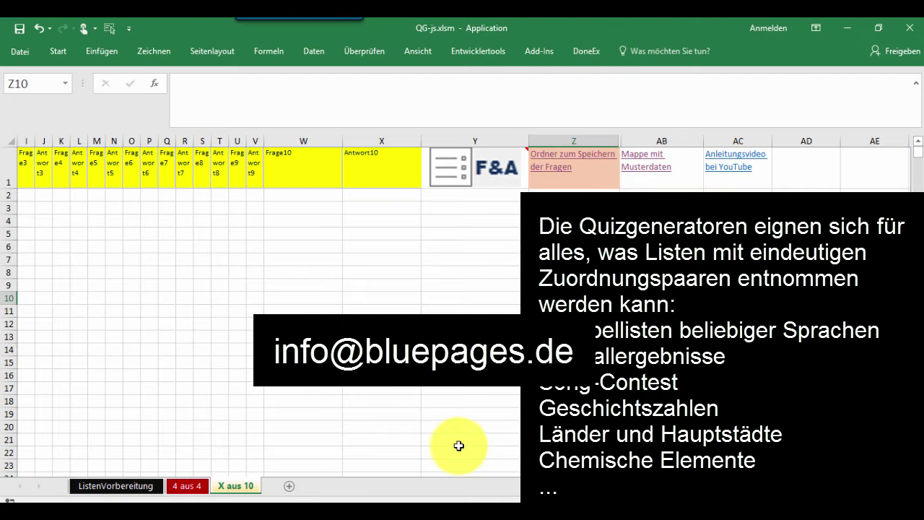